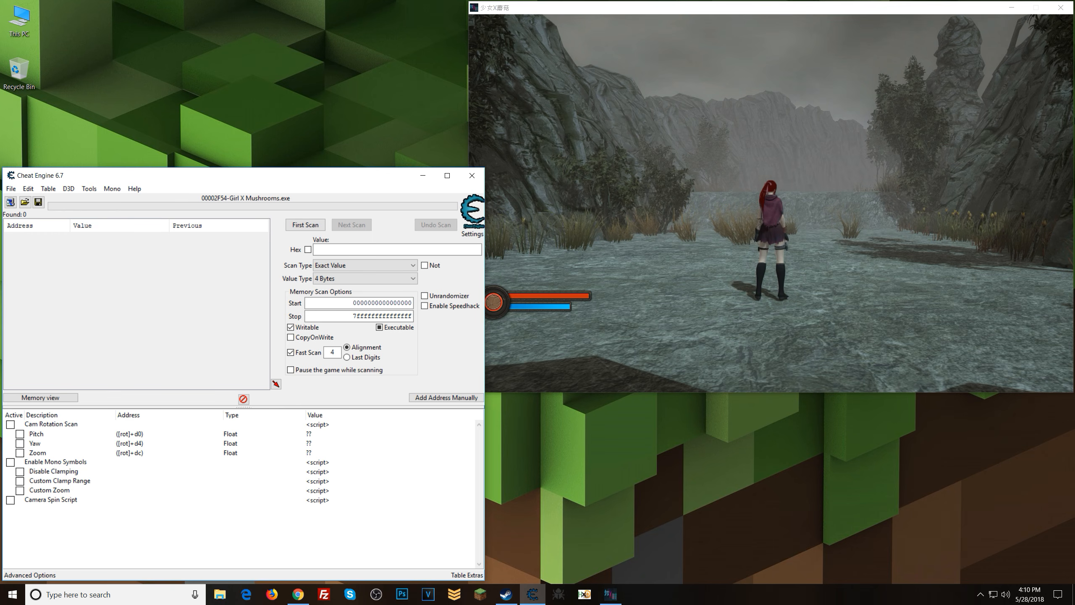
Switch to the game and run the character around the valley, turning the camera to examine how it follows.
{"action": "left_click", "coordinate": [969, 2]}
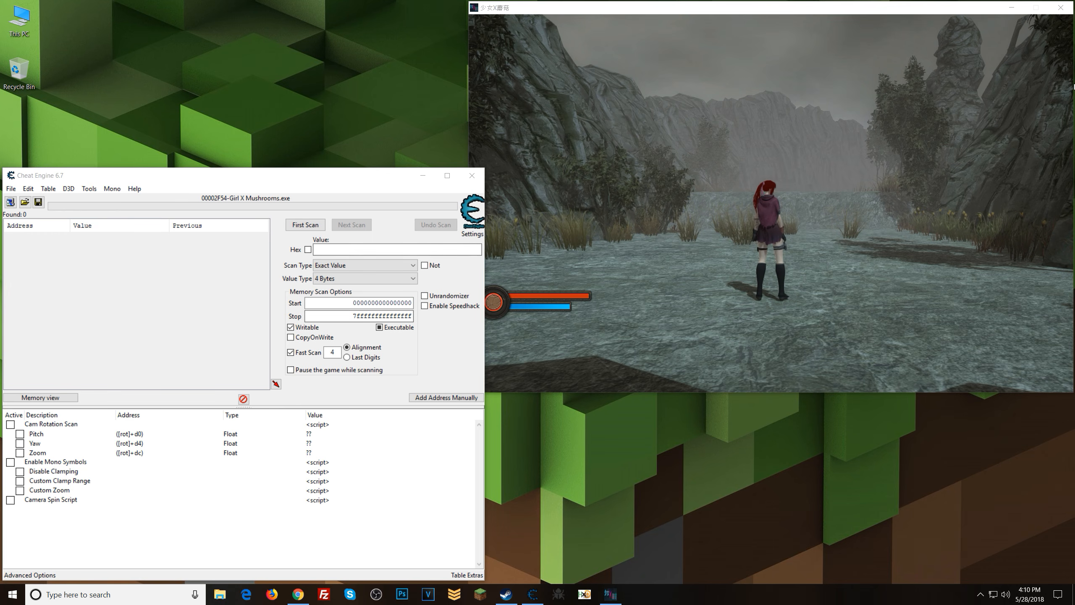
{"action": "left_click", "coordinate": [944, 127]}
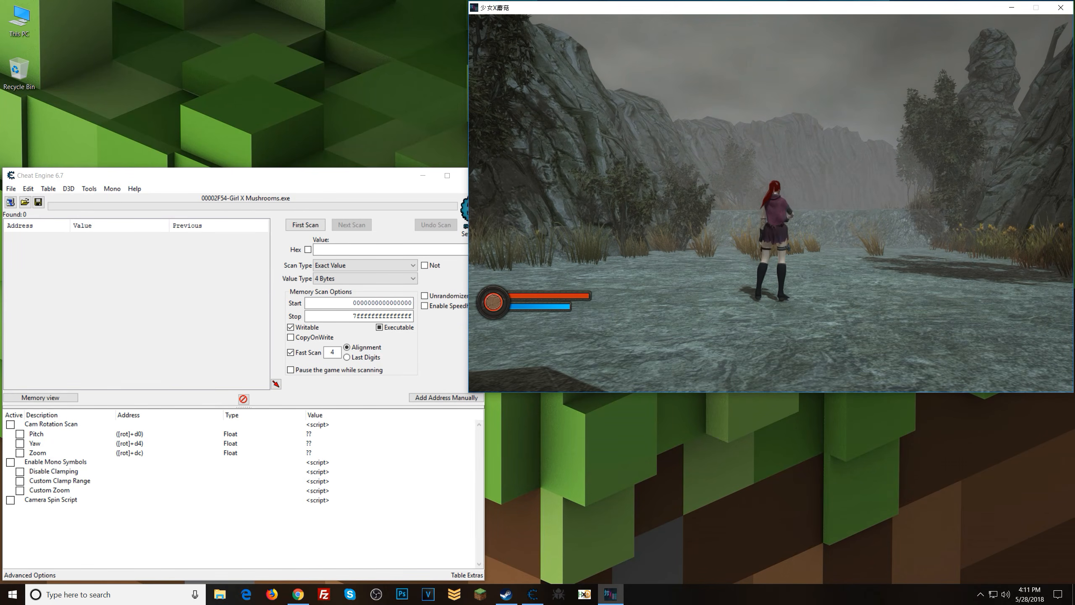
{"action": "key", "text": "d"}
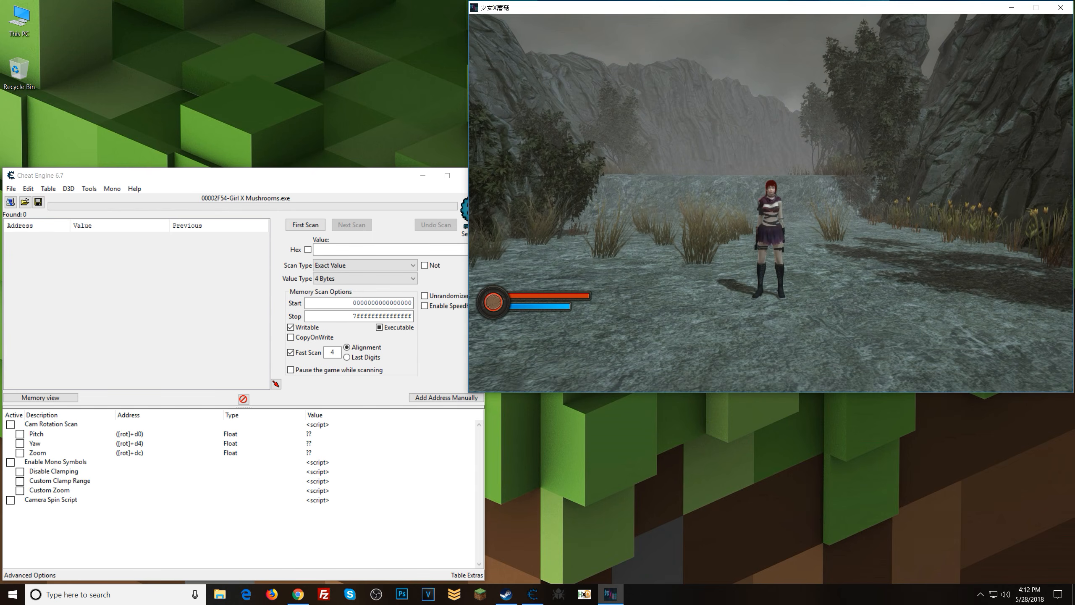
{"action": "key", "text": "w"}
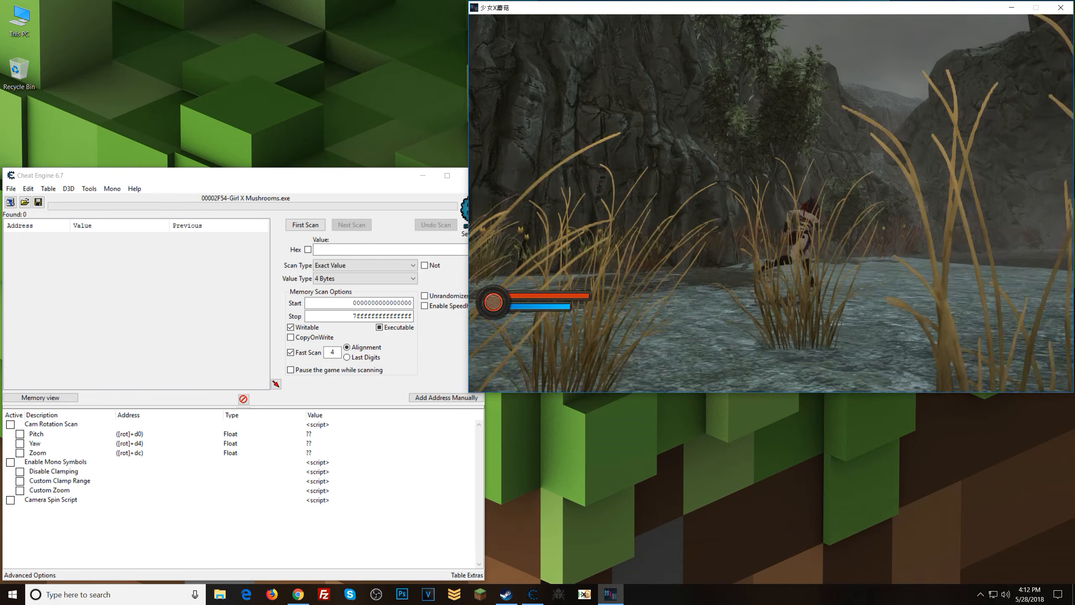
{"action": "key", "text": "w"}
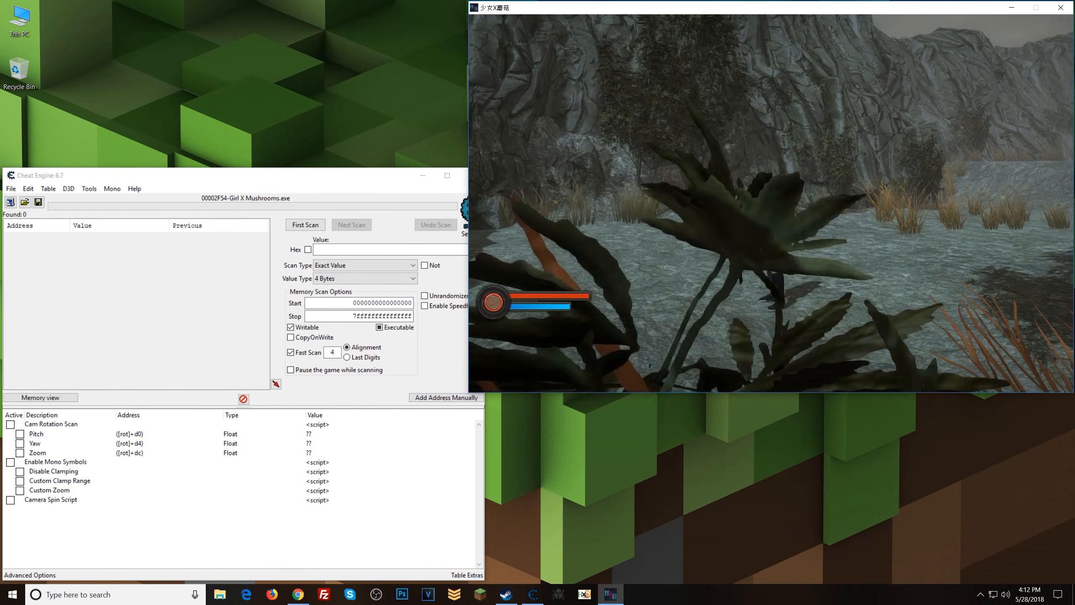
{"action": "key", "text": "w"}
{"action": "key", "text": "w"}
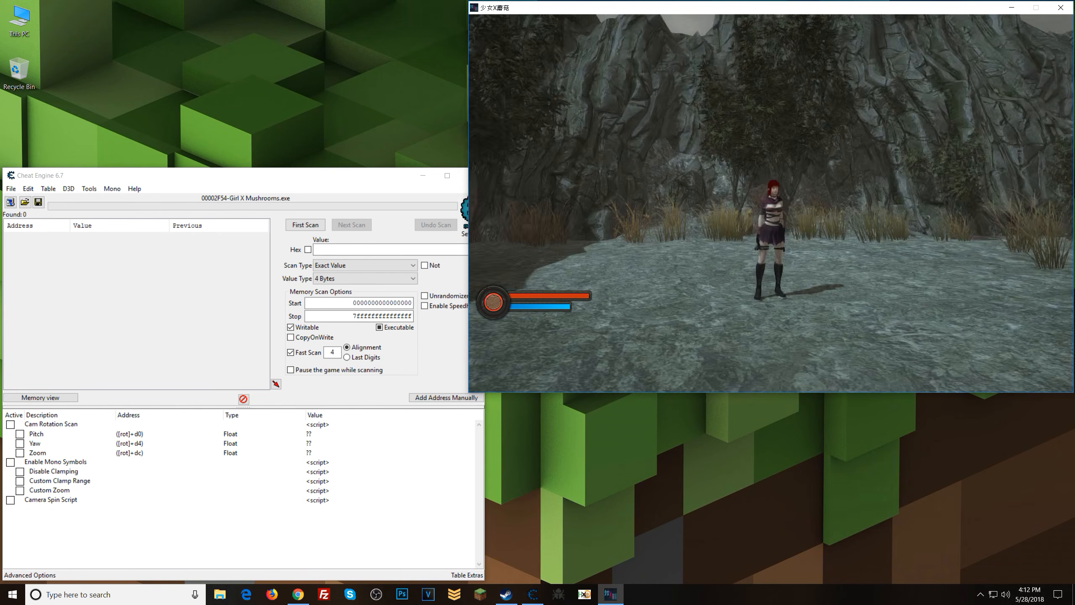
{"action": "key", "text": "a"}
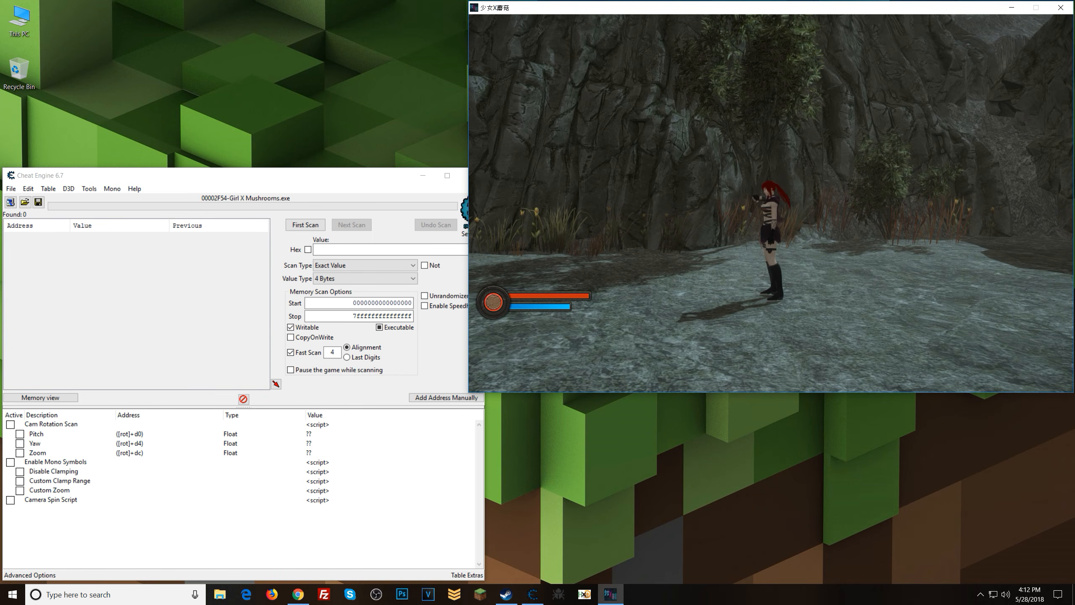
{"action": "key", "text": "s"}
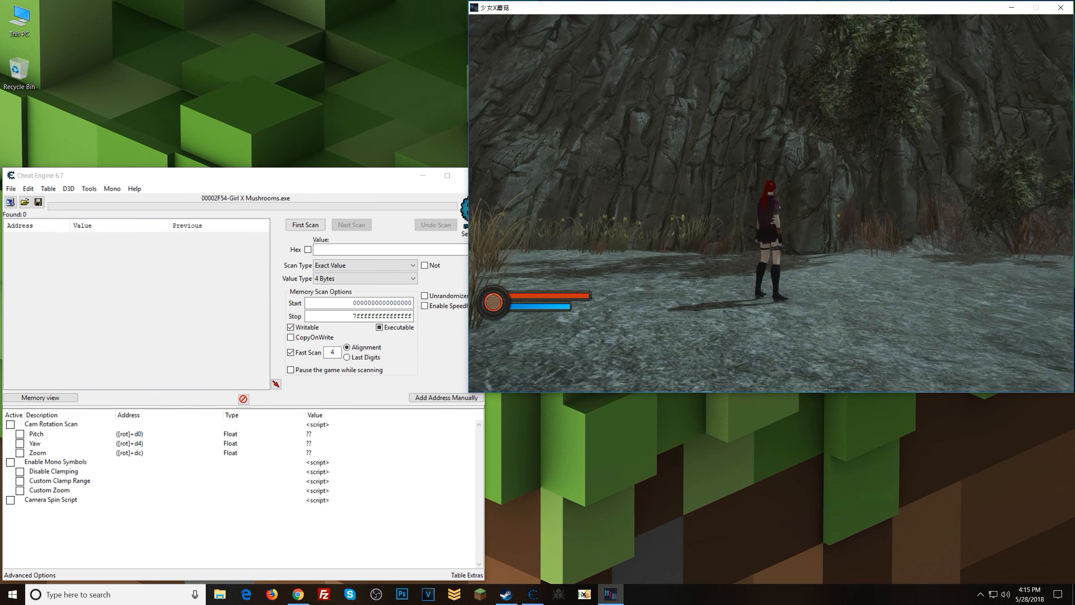
Run the character up to the rock wall and back to examine how the game camera behaves.
{"action": "key", "text": "w"}
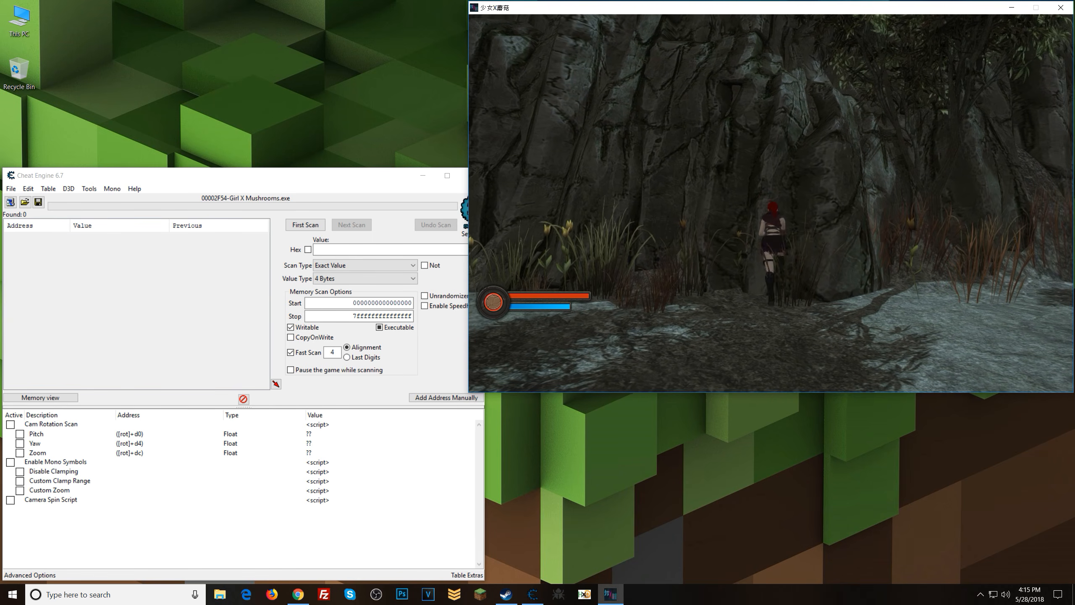
{"action": "key", "text": "w"}
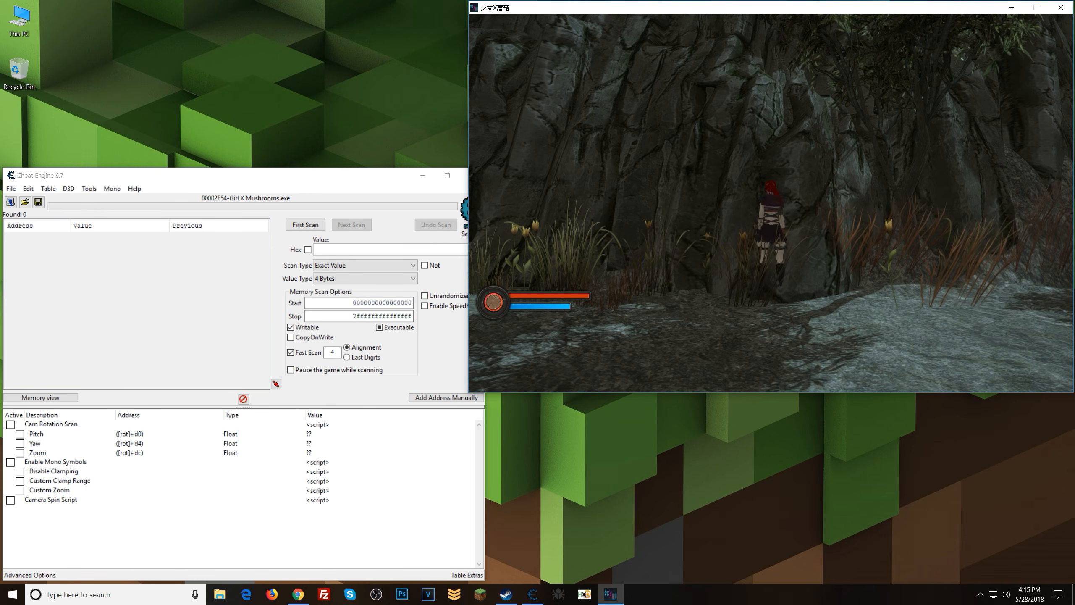
{"action": "key", "text": "s"}
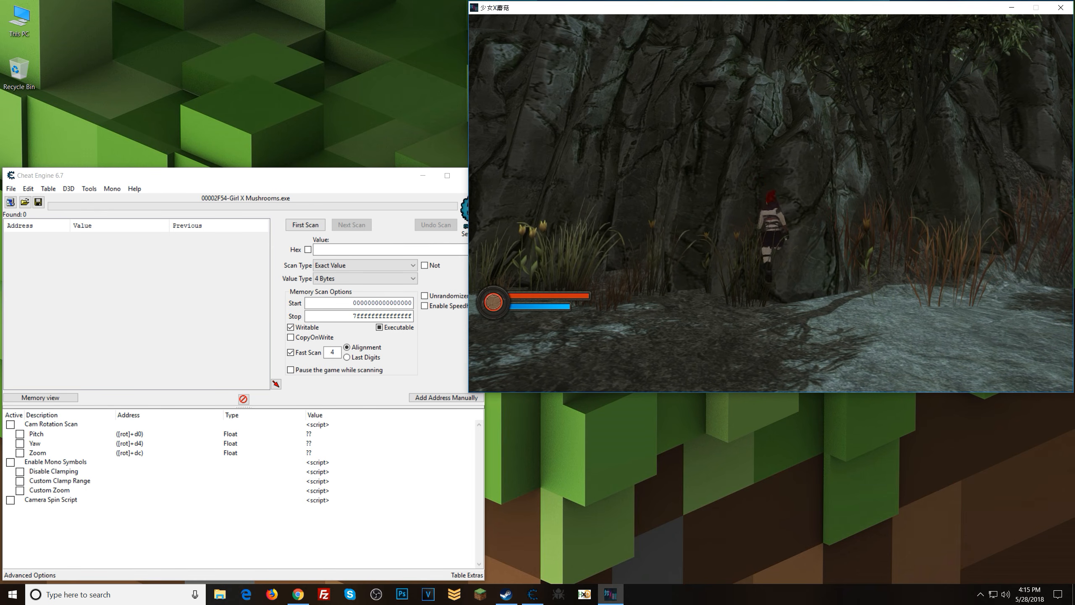
{"action": "key", "text": "s"}
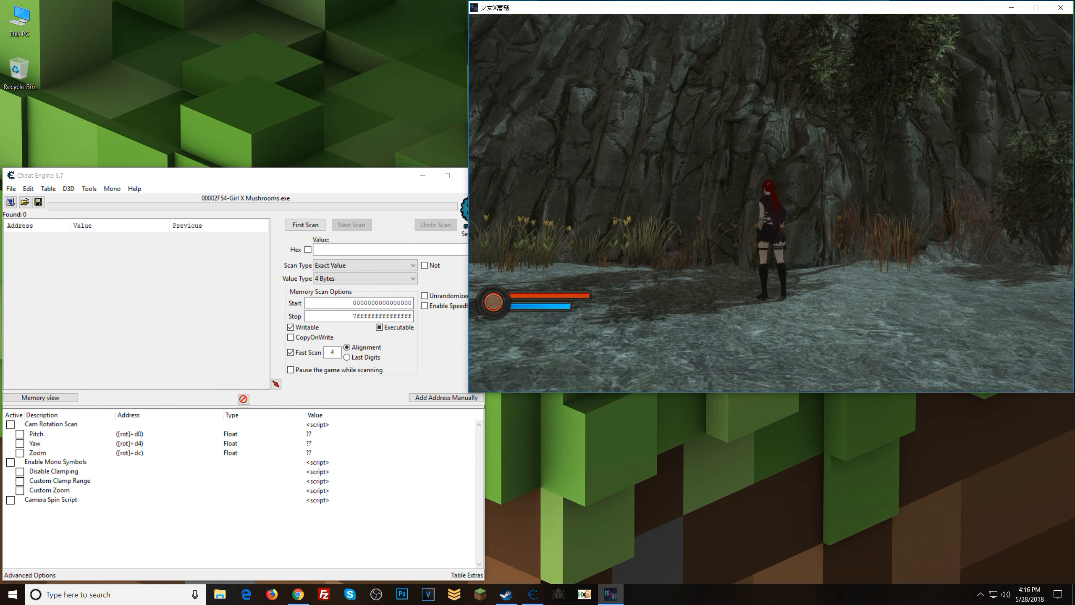
{"action": "key", "text": "w"}
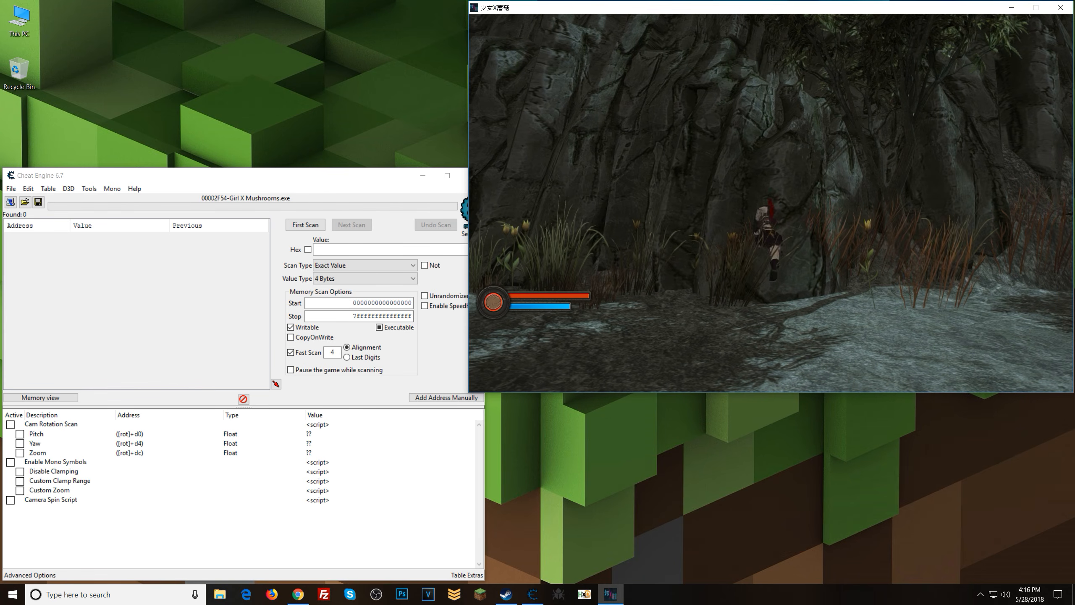
{"action": "key", "text": "w"}
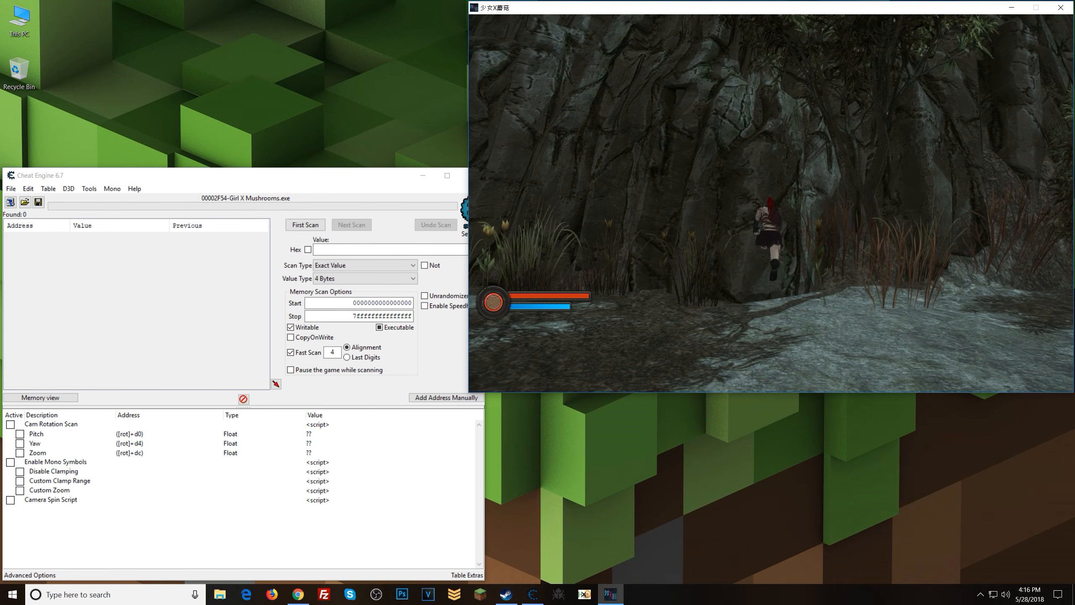
{"action": "key", "text": "s"}
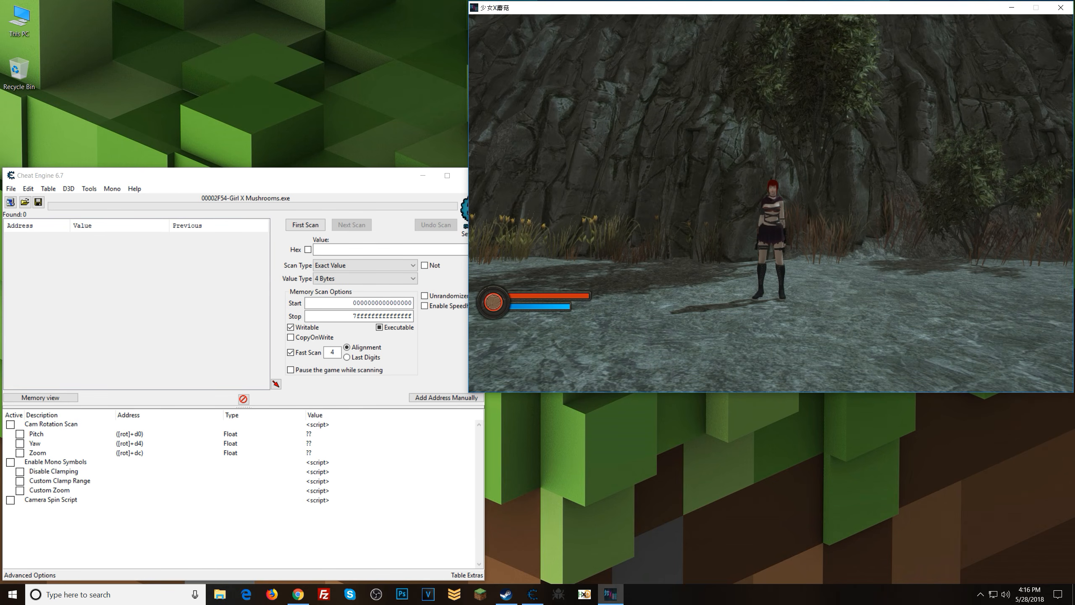
{"action": "key", "text": "a"}
{"action": "key", "text": "s"}
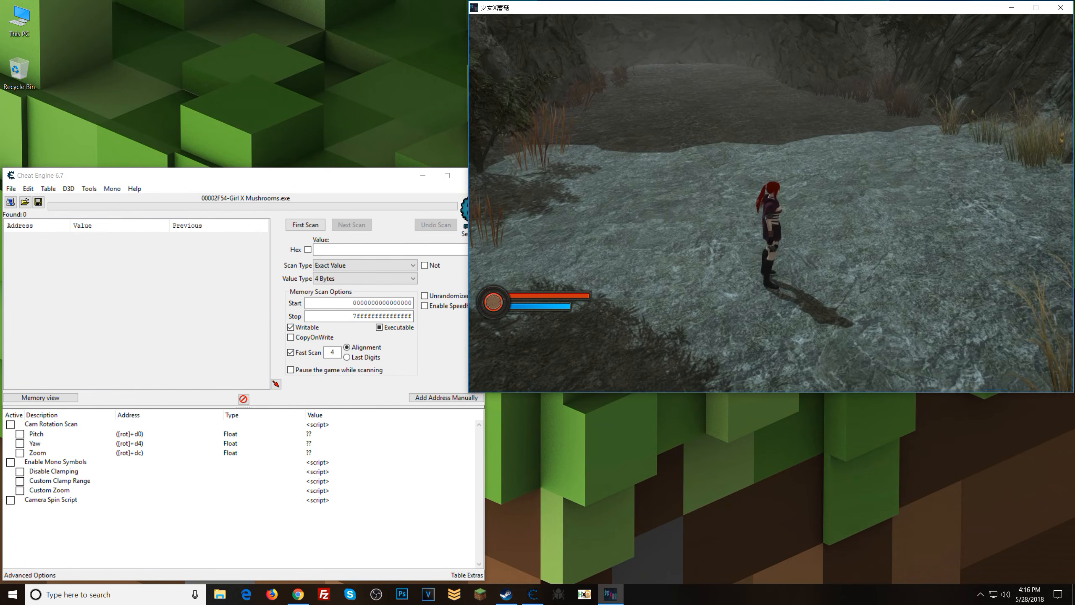
Switch to Cheat Engine, activate the Cam Rotation Scan script, and return to the game.
{"action": "key", "text": "alt+Tab"}
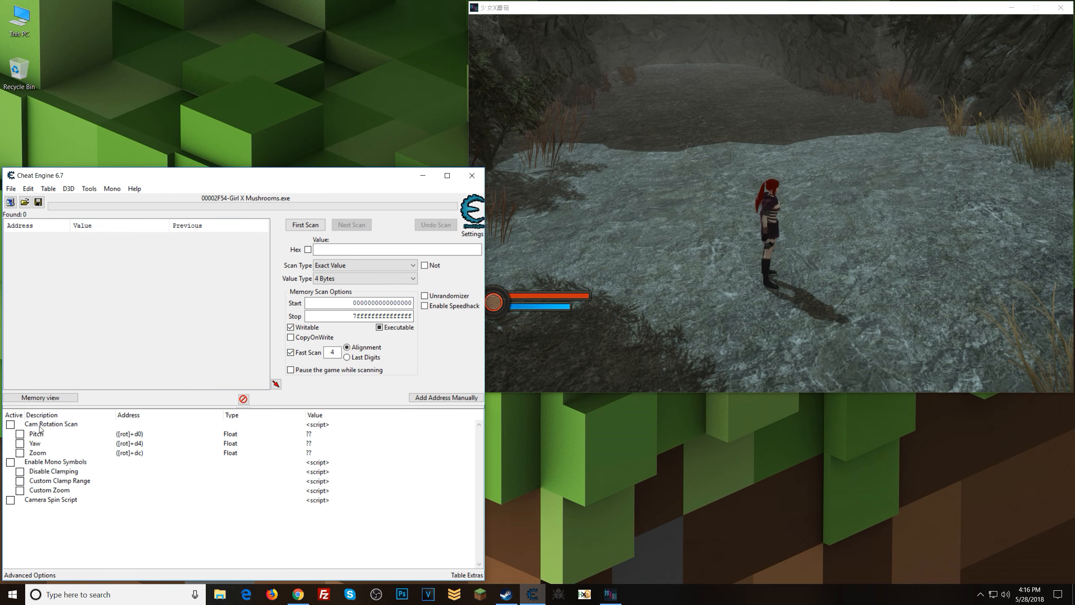
{"action": "left_click", "coordinate": [10, 424]}
{"action": "left_click", "coordinate": [635, 199]}
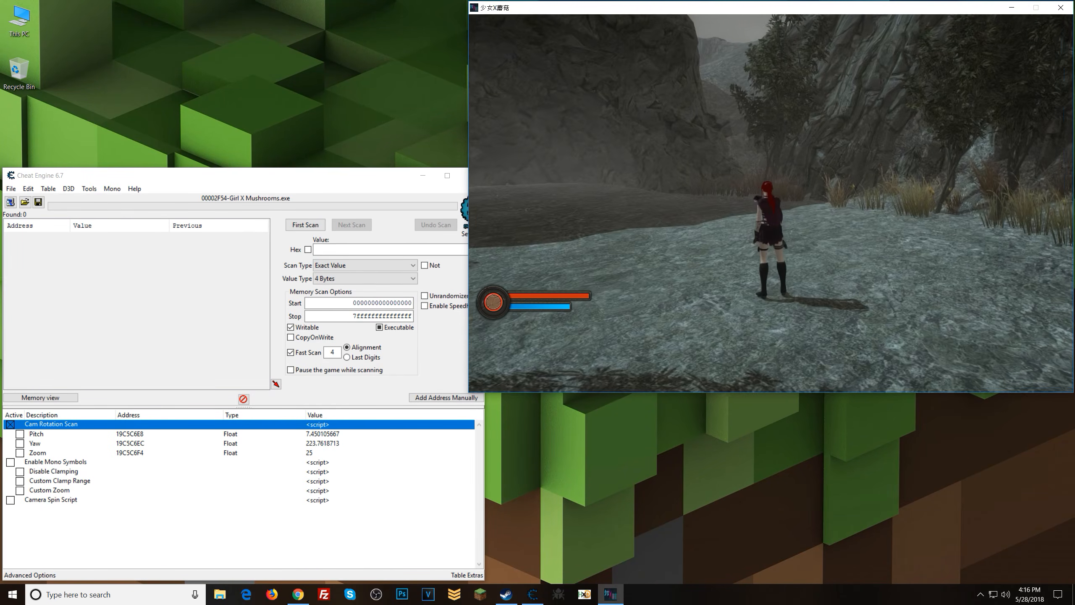
Turn the game camera, then inspect the Pitch, Yaw and Zoom entries in the cheat table.
{"action": "key", "text": "w"}
{"action": "key", "text": "a"}
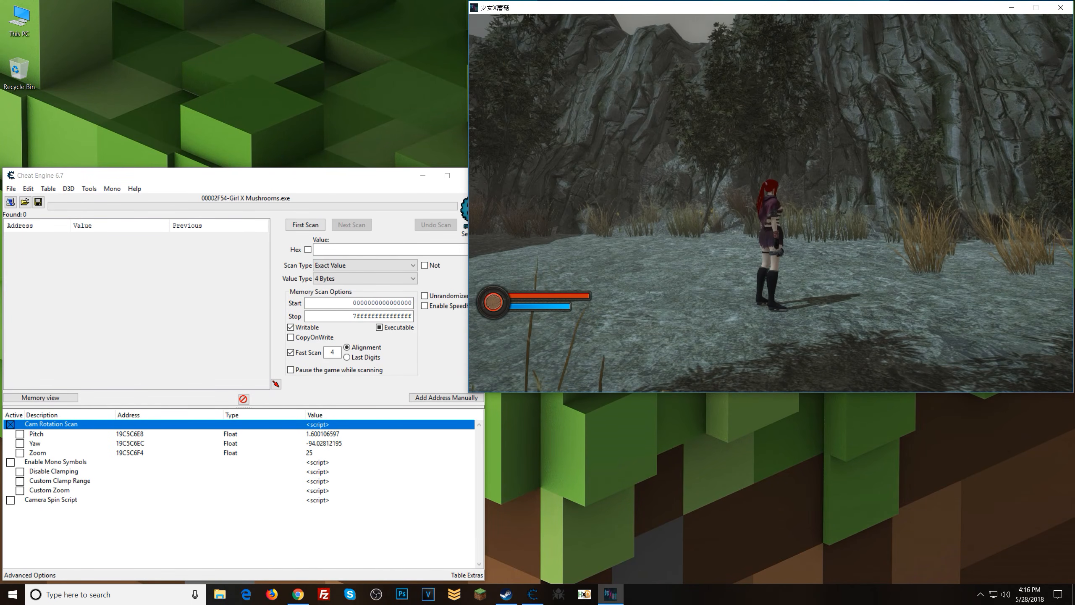
{"action": "key", "text": "d"}
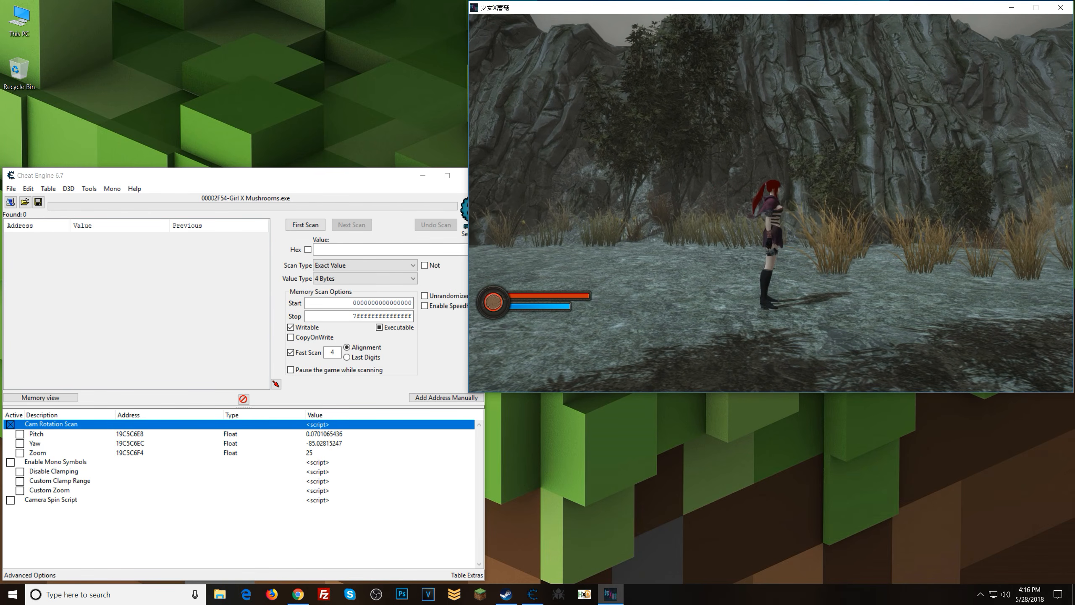
{"action": "key", "text": "alt+Tab"}
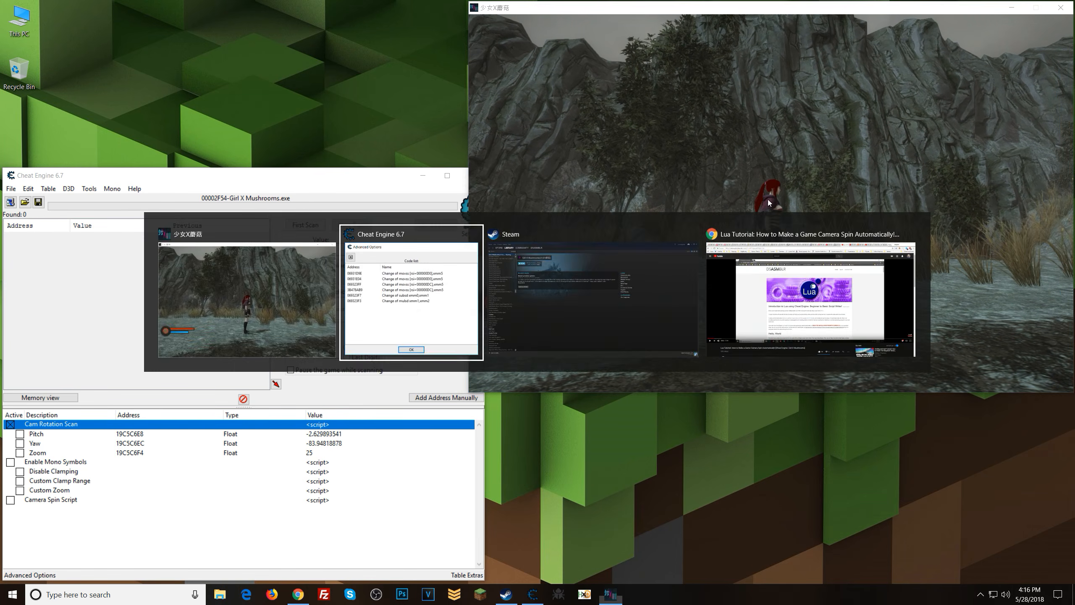
{"action": "left_click", "coordinate": [48, 435]}
{"action": "left_click", "coordinate": [48, 444]}
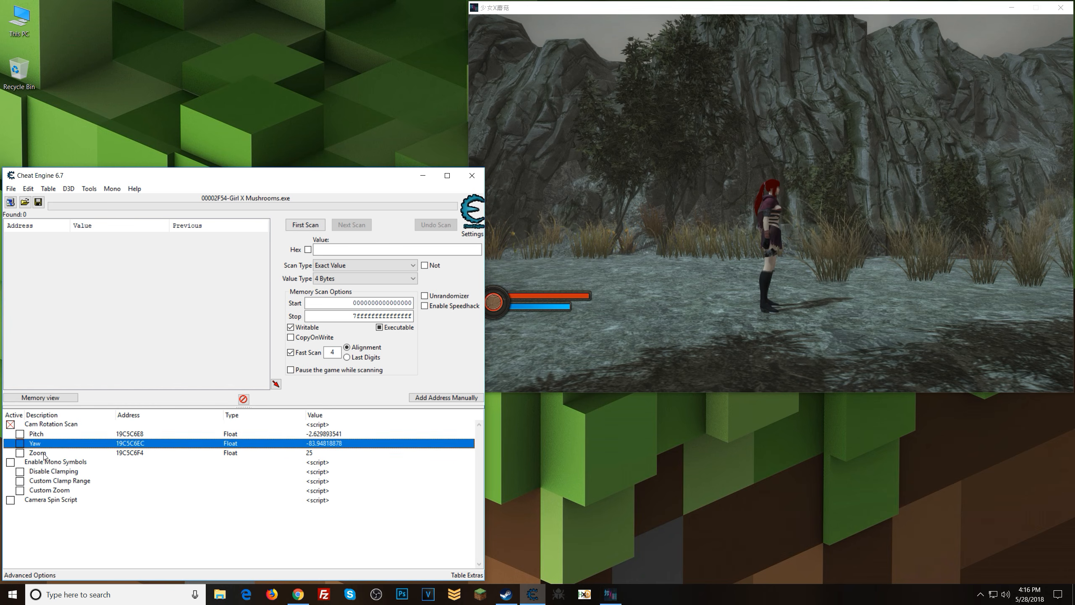
{"action": "left_click", "coordinate": [43, 453]}
Return to the game and run around while turning the camera to examine the Pitch and Yaw values.
{"action": "left_click", "coordinate": [635, 330]}
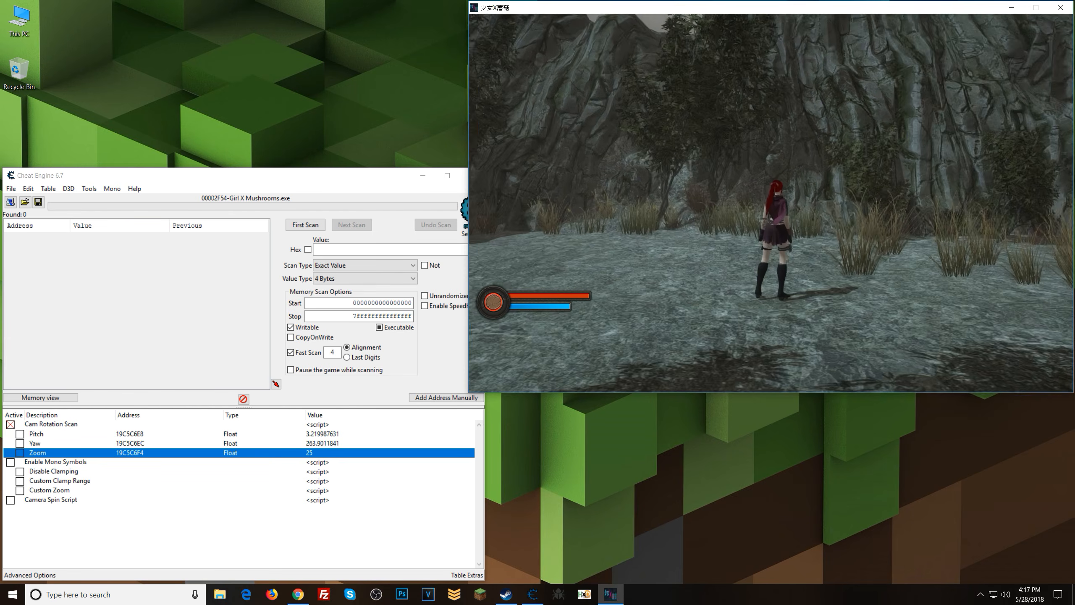
{"action": "key", "text": "s"}
{"action": "key", "text": "d"}
{"action": "key", "text": "w"}
{"action": "key", "text": "a"}
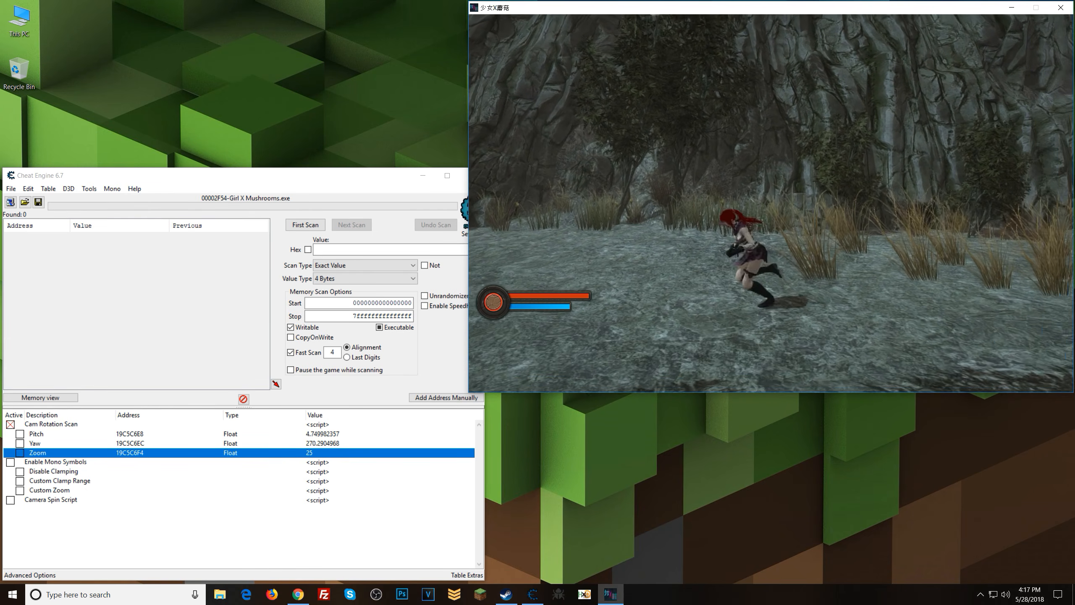
{"action": "key", "text": "w"}
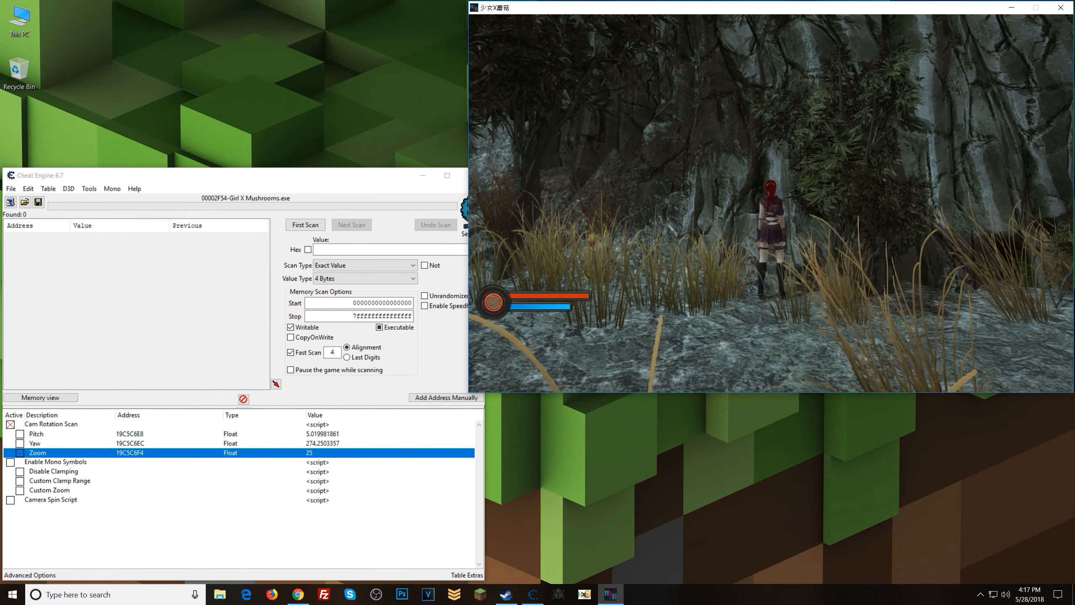
{"action": "key", "text": "a"}
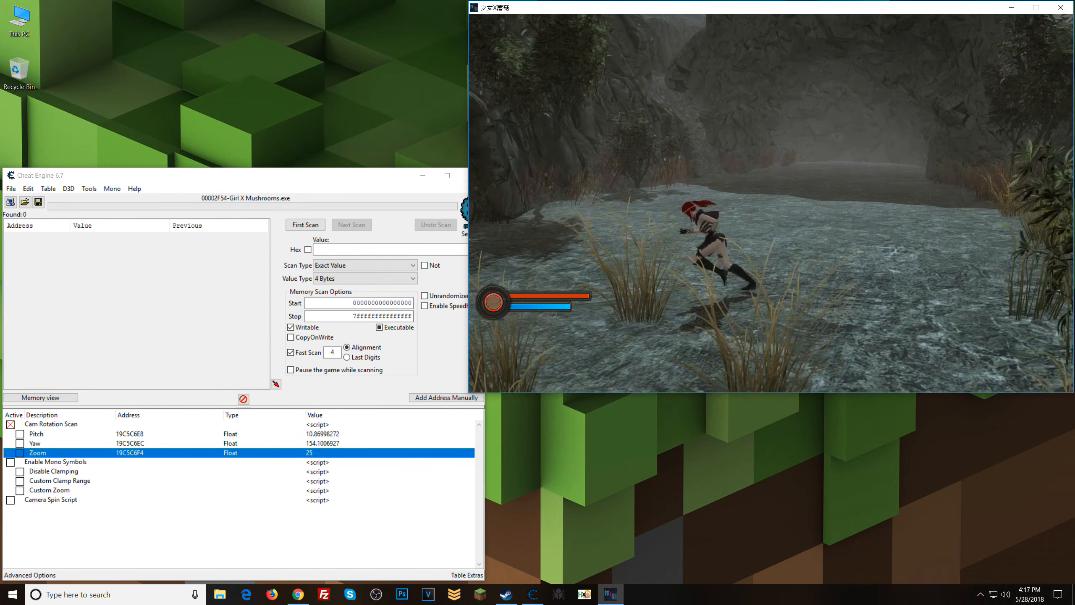
{"action": "key", "text": "w"}
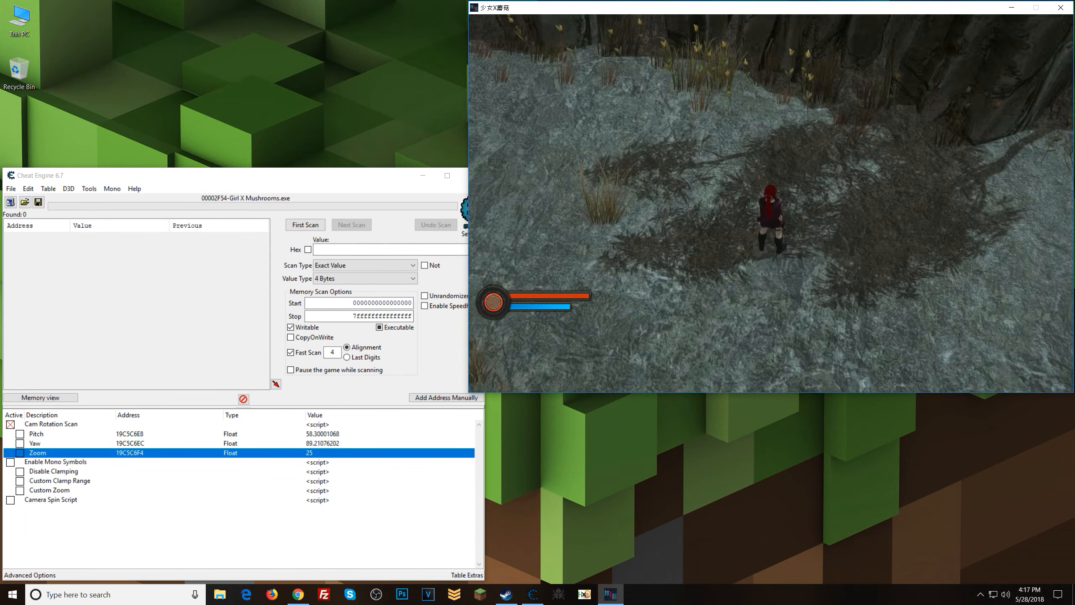
{"action": "scroll", "coordinate": [770, 203], "scroll_direction": "up", "scroll_amount": 3}
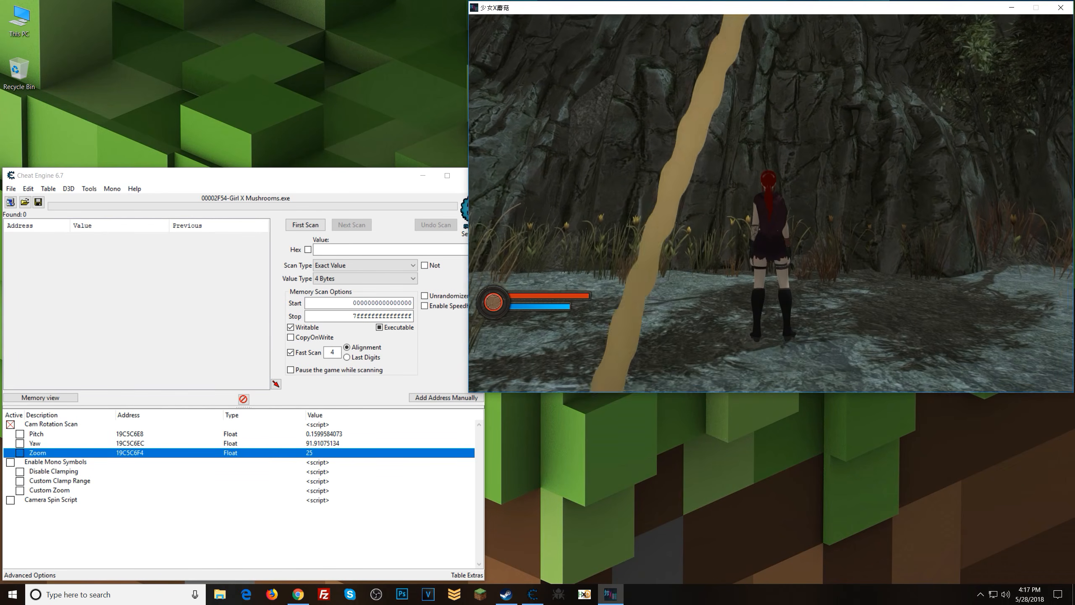
{"action": "key", "text": "w"}
{"action": "key", "text": "w"}
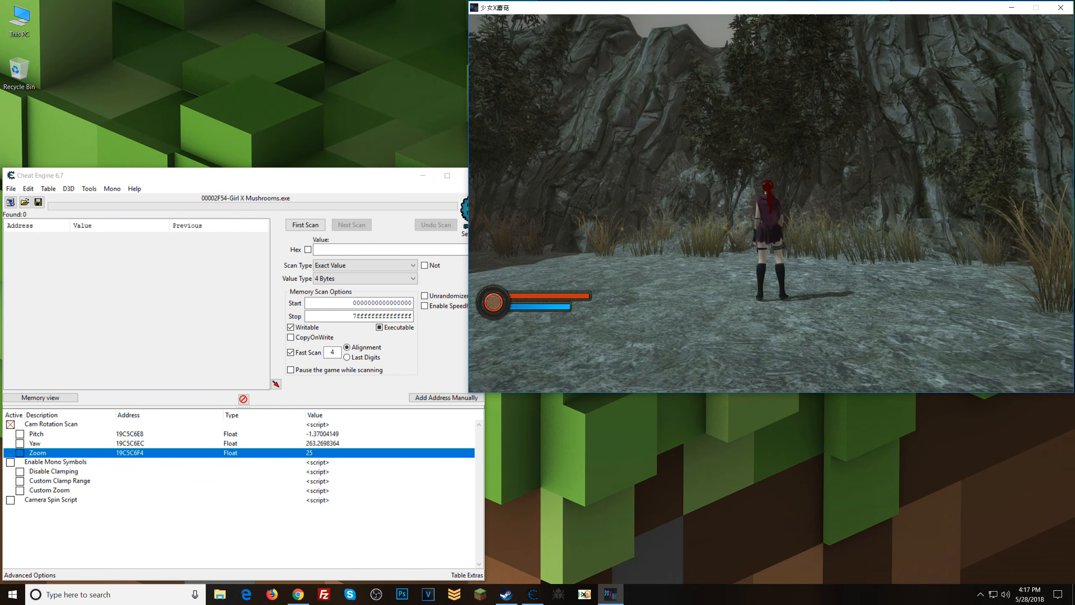
Move the character with the camera close in and farther out to compare the view with the Zoom value.
{"action": "key", "text": "s"}
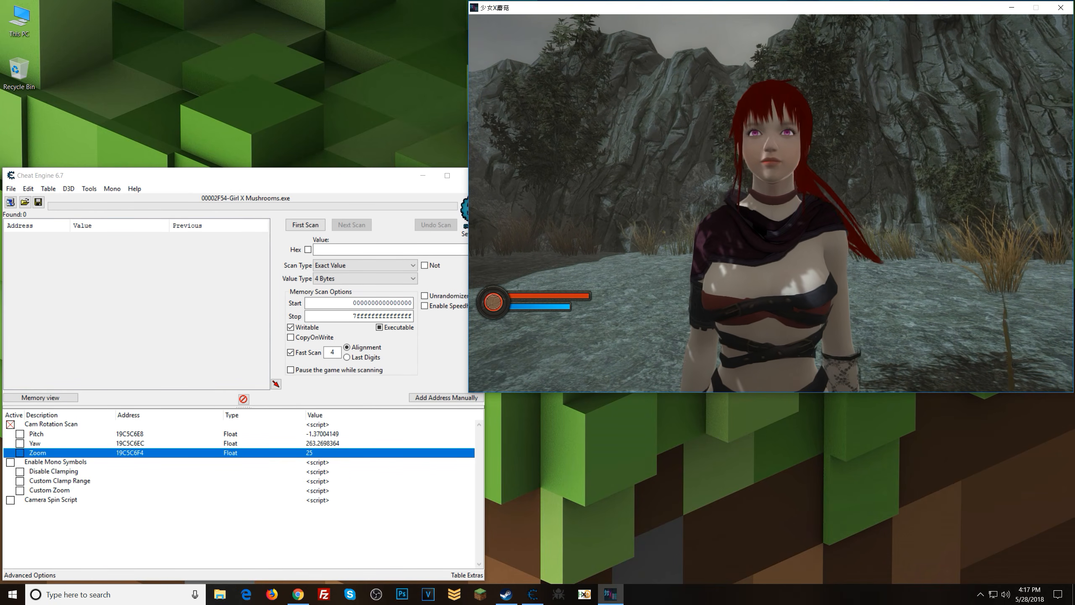
{"action": "key", "text": "w"}
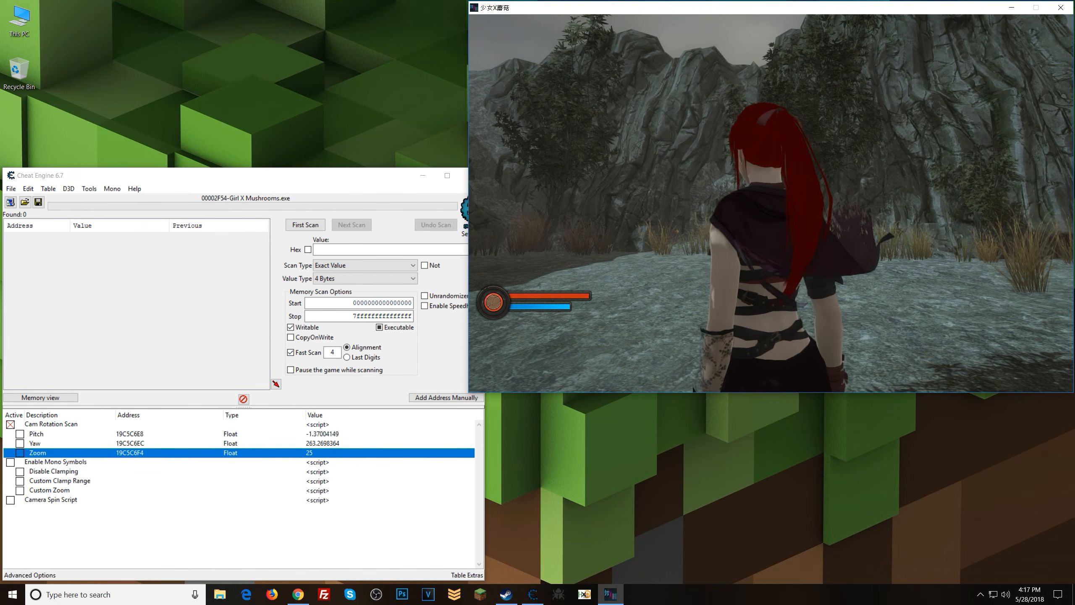
{"action": "key", "text": "w"}
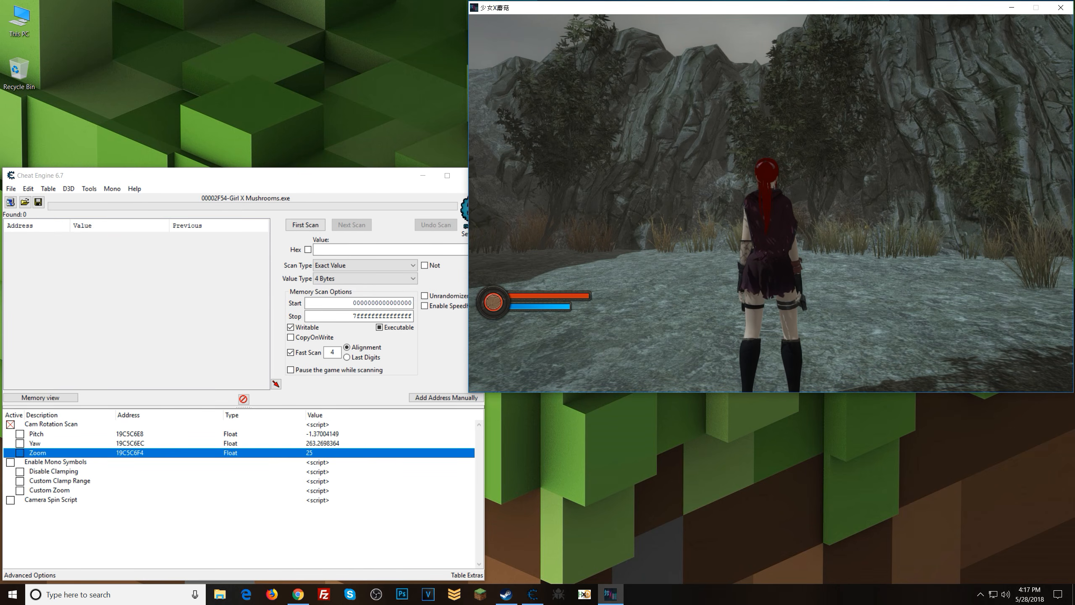
{"action": "key", "text": "w"}
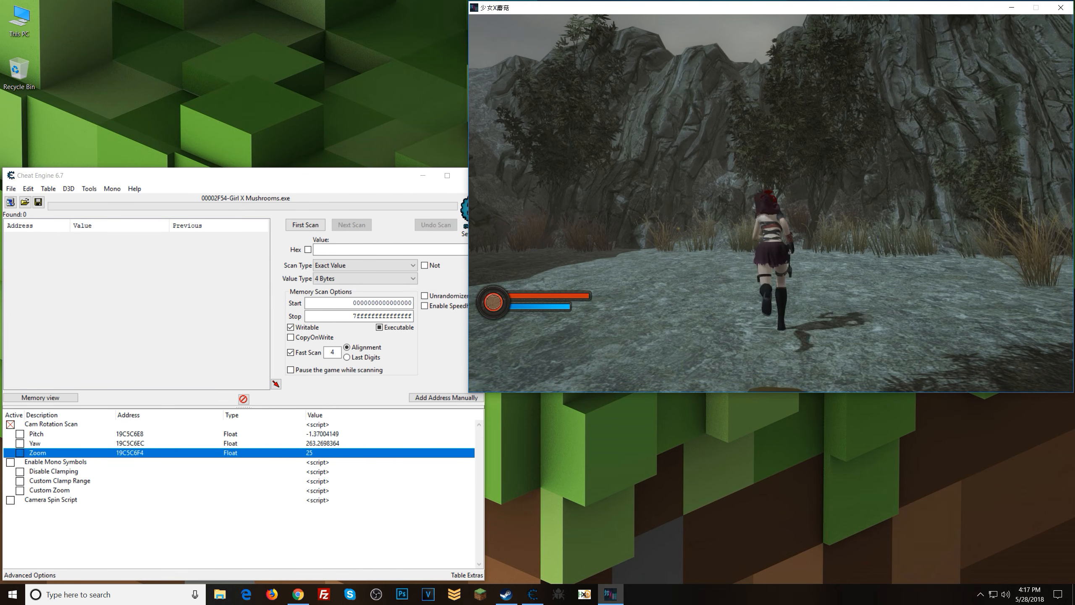
{"action": "key", "text": "s"}
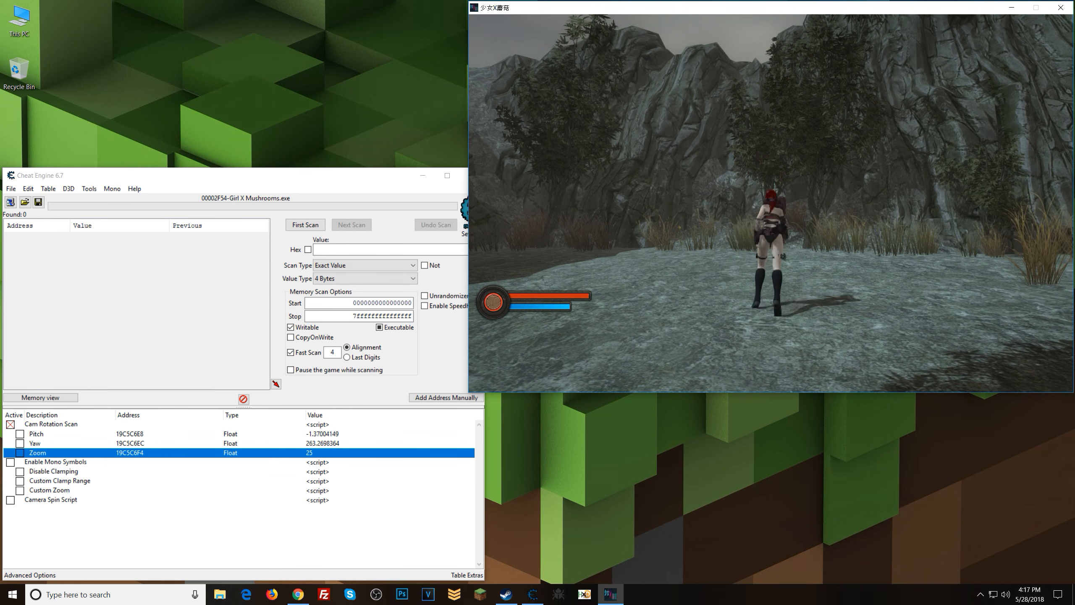
{"action": "key", "text": "w"}
{"action": "key", "text": "d"}
{"action": "key", "text": "s"}
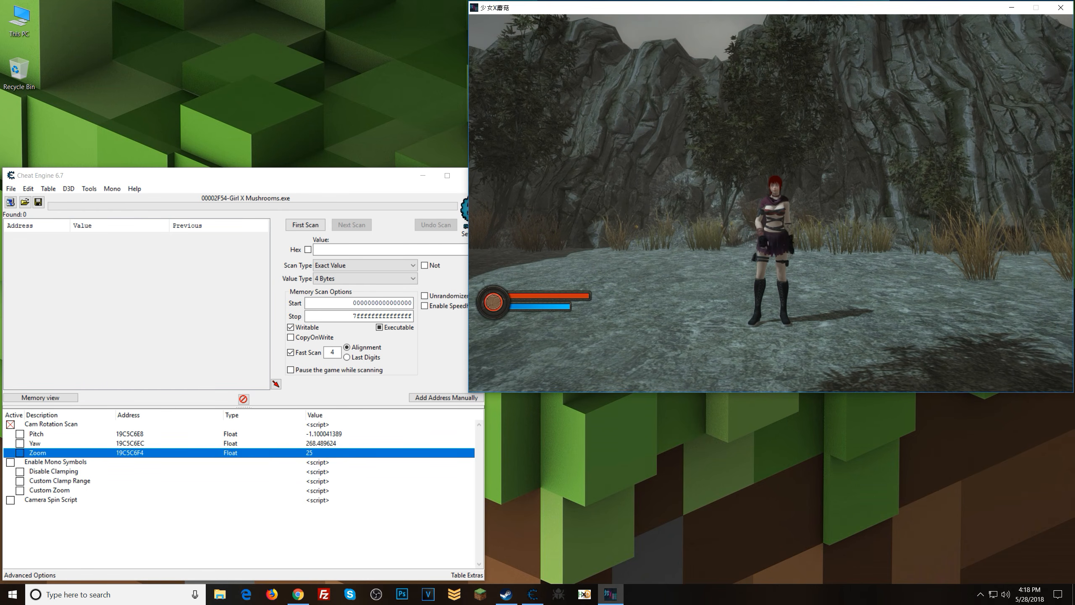
Move the character toward the camera in short steps and compare the view distance with the Zoom value.
{"action": "key", "text": "s"}
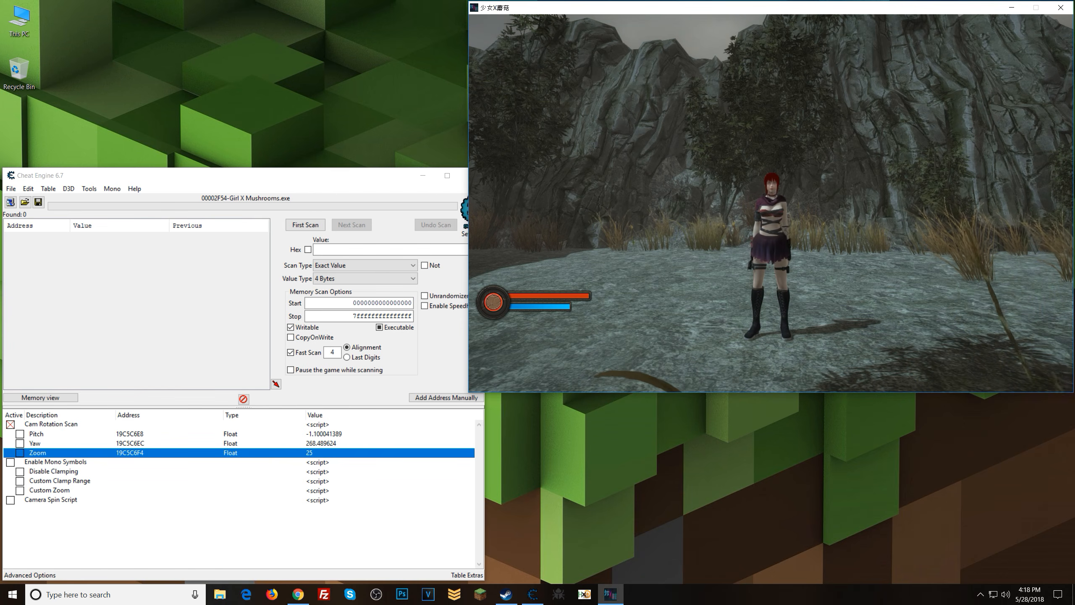
{"action": "key", "text": "s"}
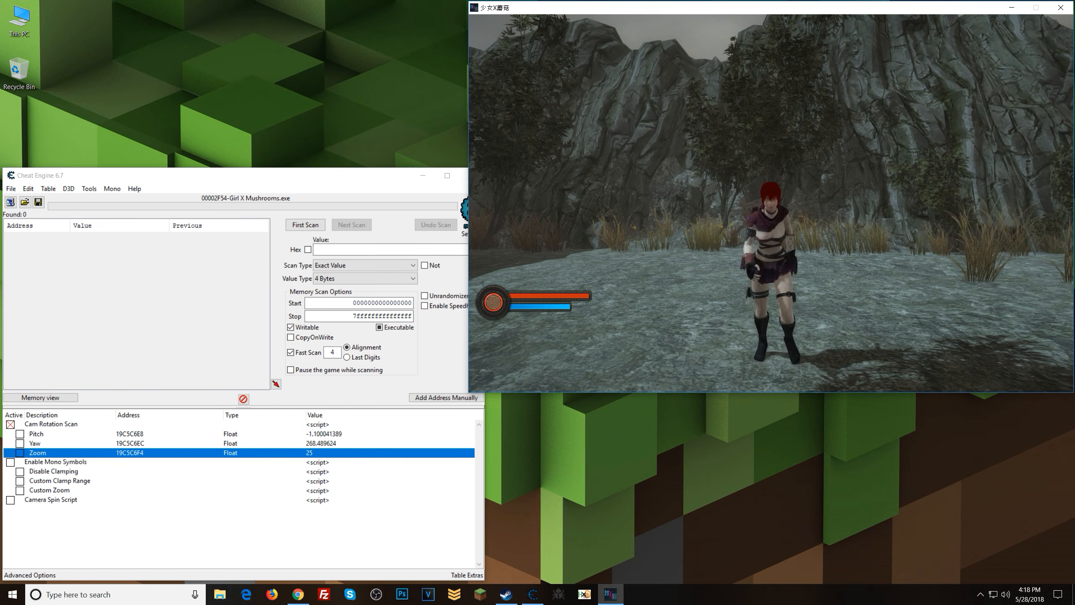
{"action": "key", "text": "s"}
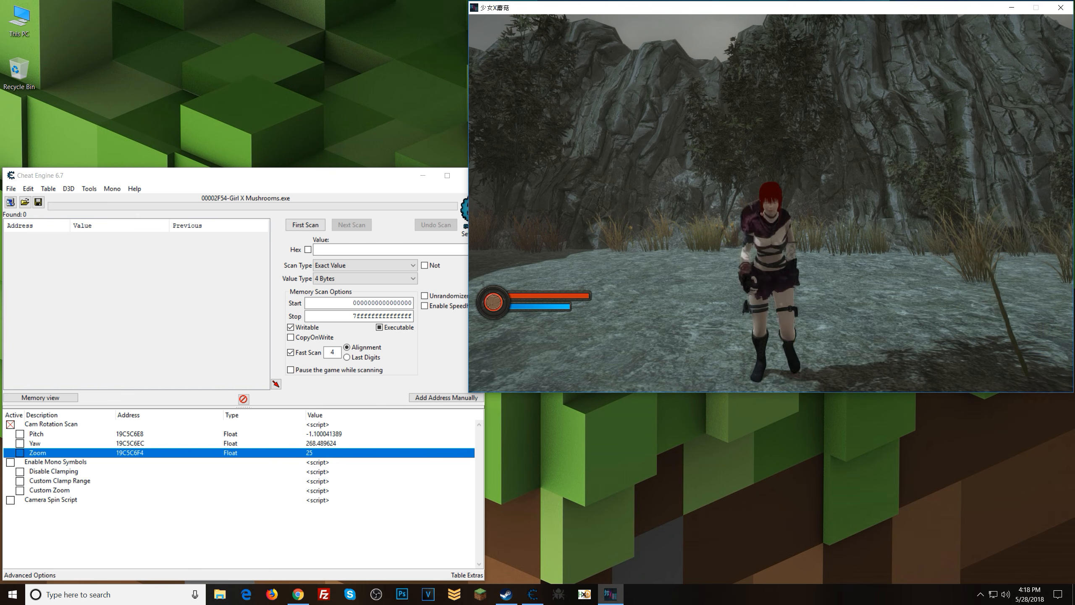
{"action": "key", "text": "s"}
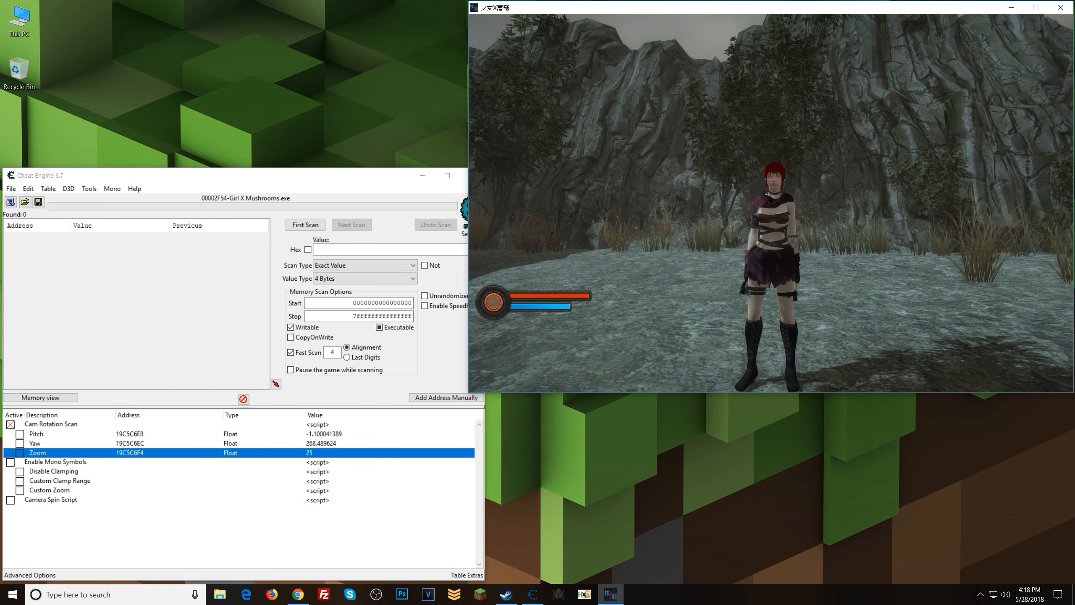
Switch to Cheat Engine and find out what accesses the Zoom address, attaching the debugger to the game process.
{"action": "key", "text": "alt+Tab"}
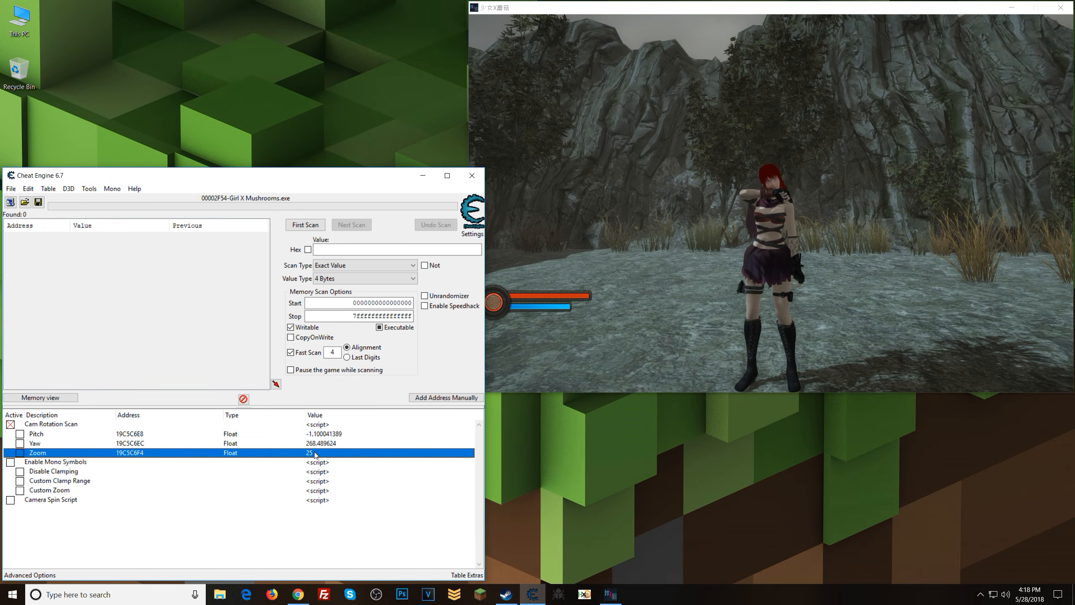
{"action": "right_click", "coordinate": [315, 453]}
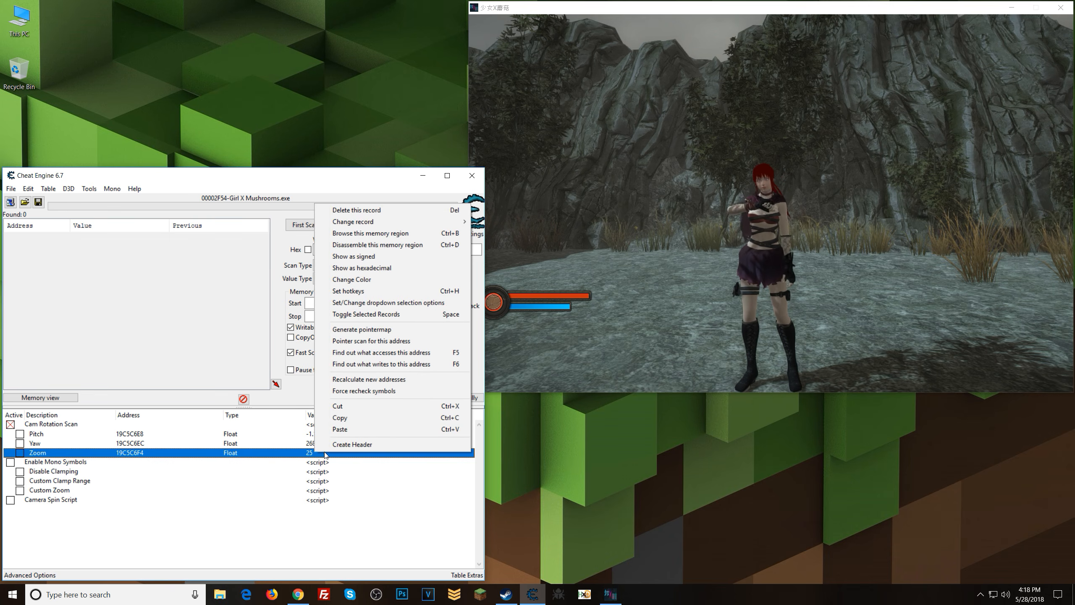
{"action": "left_click", "coordinate": [385, 352]}
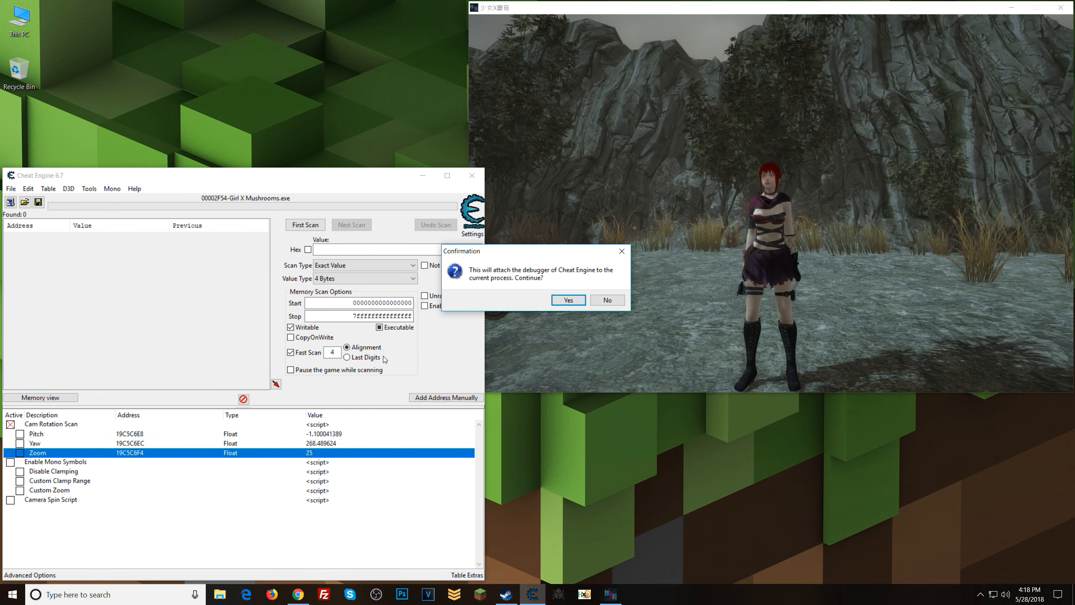
{"action": "left_click", "coordinate": [562, 300]}
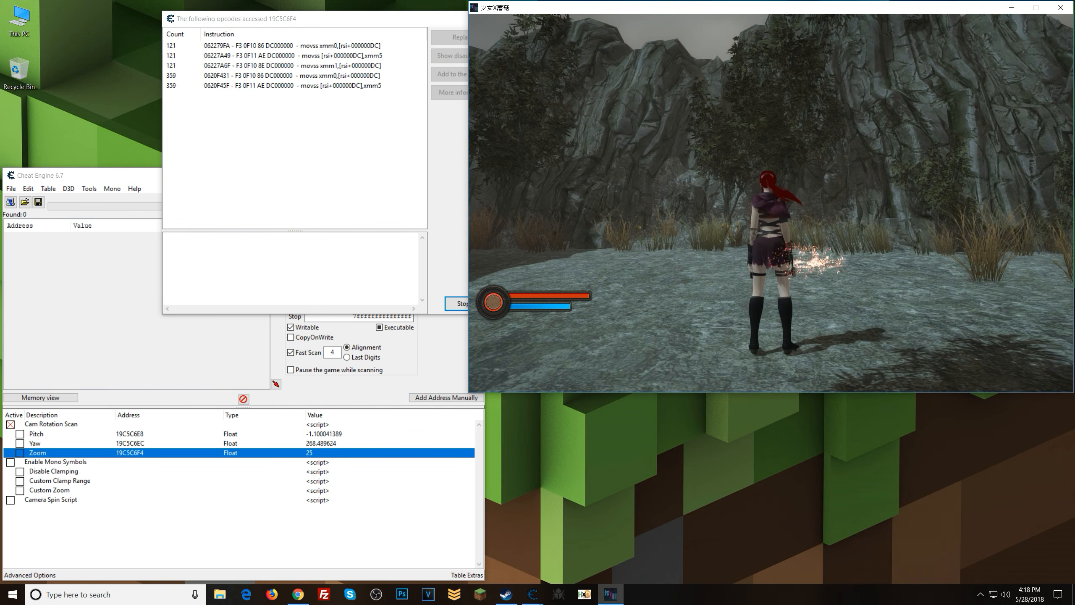
Run the character away from and toward the camera while the Zoom accesses are logged, then stop the logging.
{"action": "key", "text": "w"}
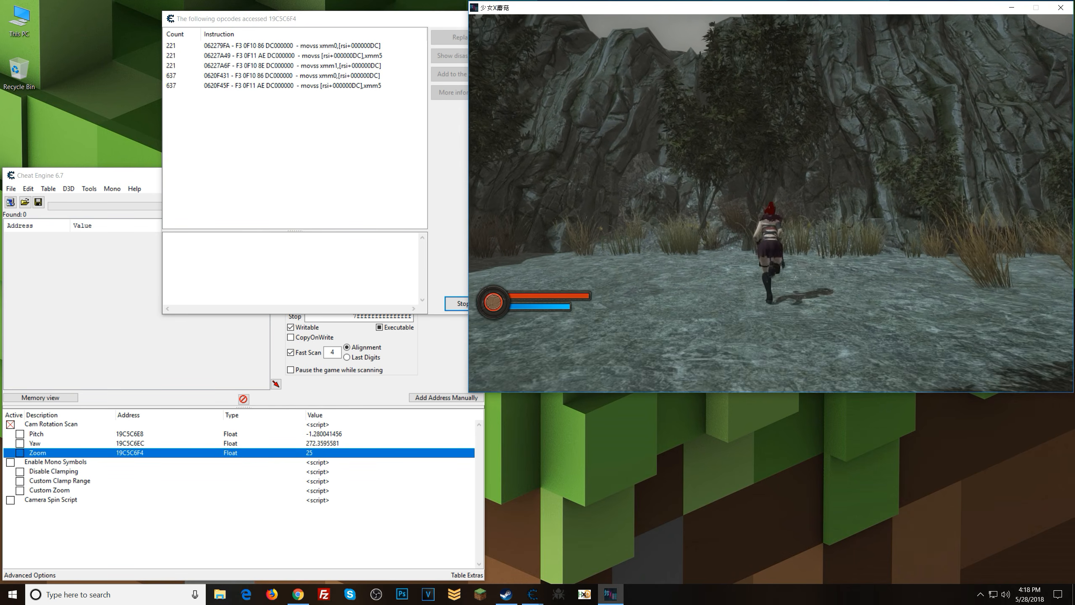
{"action": "key", "text": "s"}
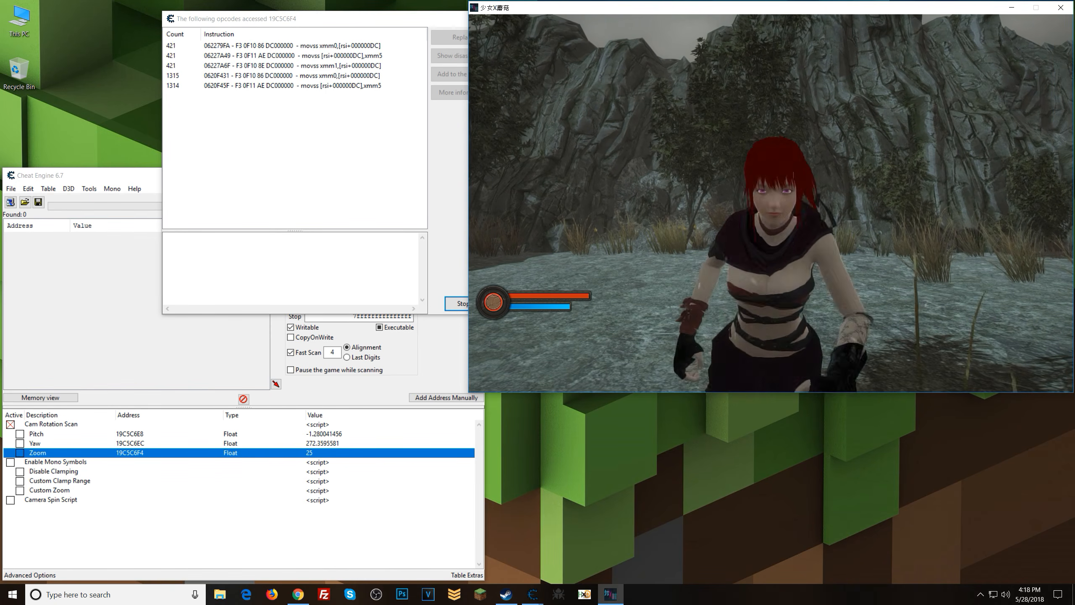
{"action": "key", "text": "w"}
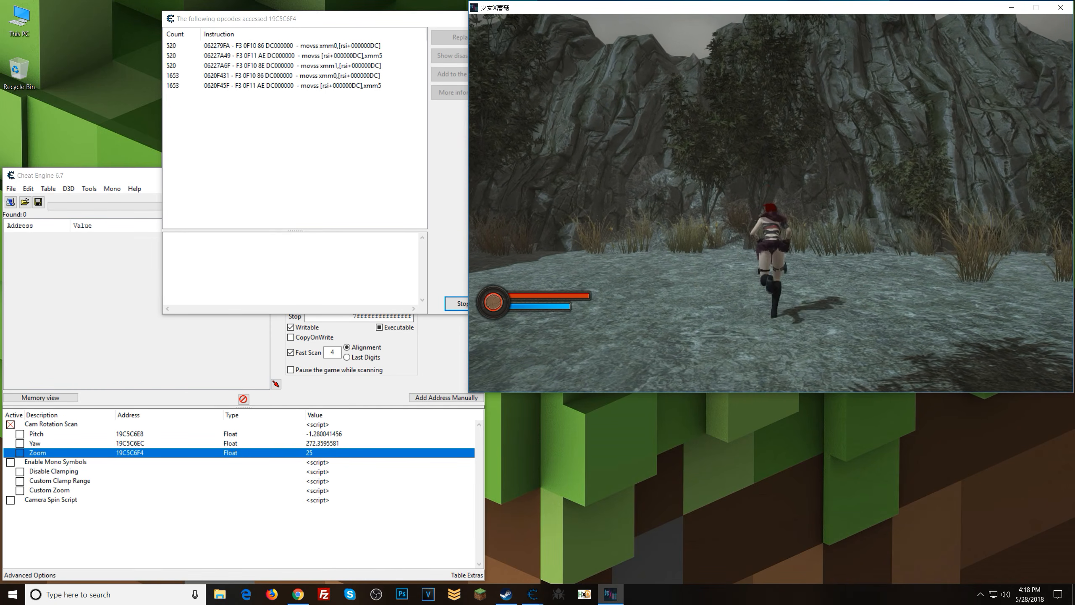
{"action": "key", "text": "alt+Tab"}
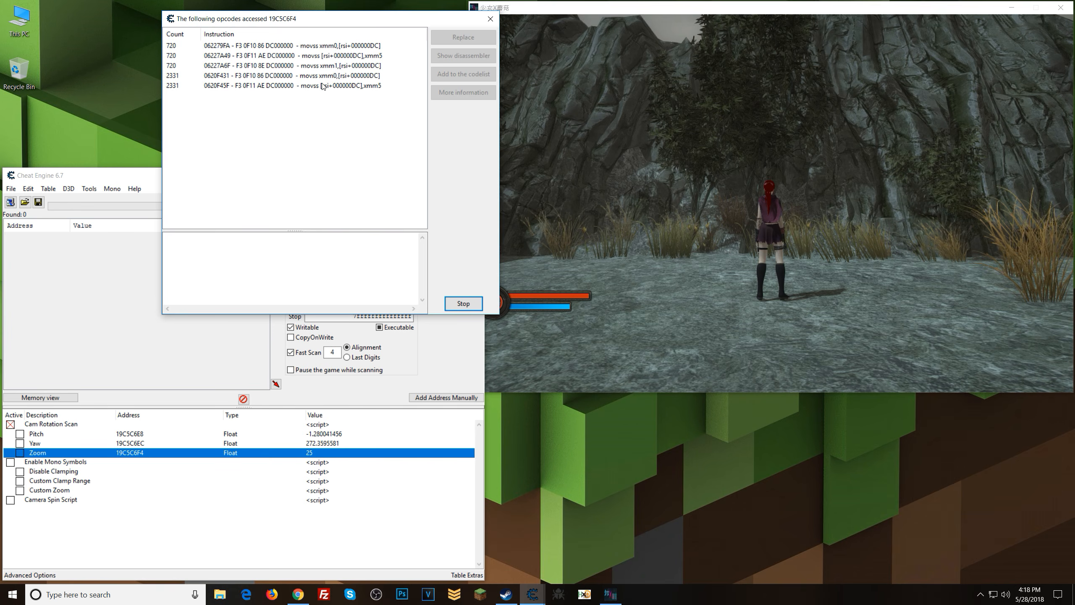
{"action": "left_click", "coordinate": [464, 303]}
Show the logged instruction at 06227A49 in the disassembler, examine the code leading up to it, and close the Memory Viewer.
{"action": "left_click", "coordinate": [378, 58]}
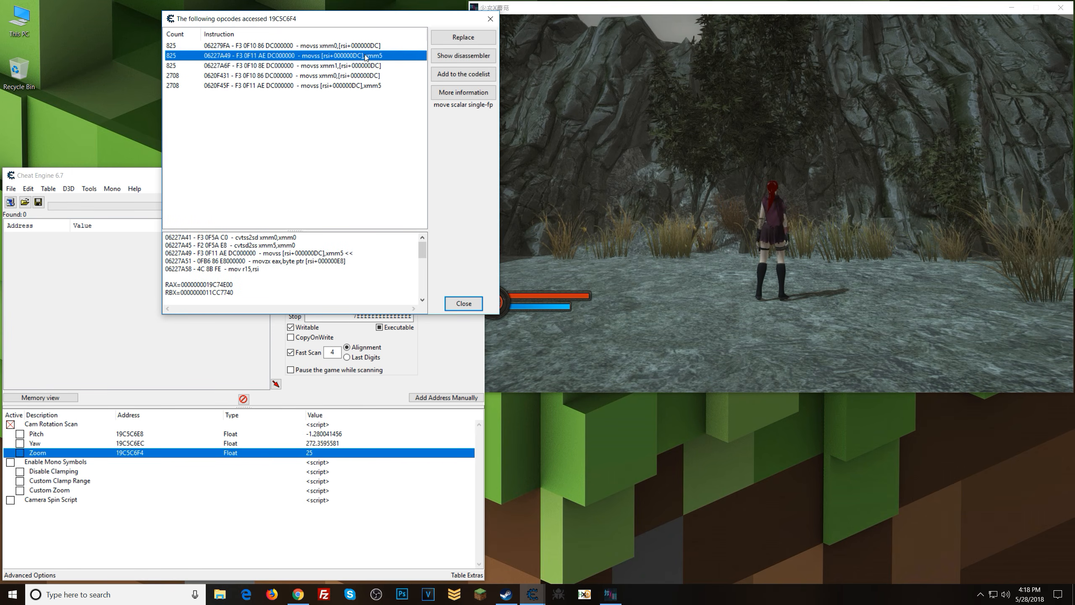
{"action": "left_click", "coordinate": [468, 59]}
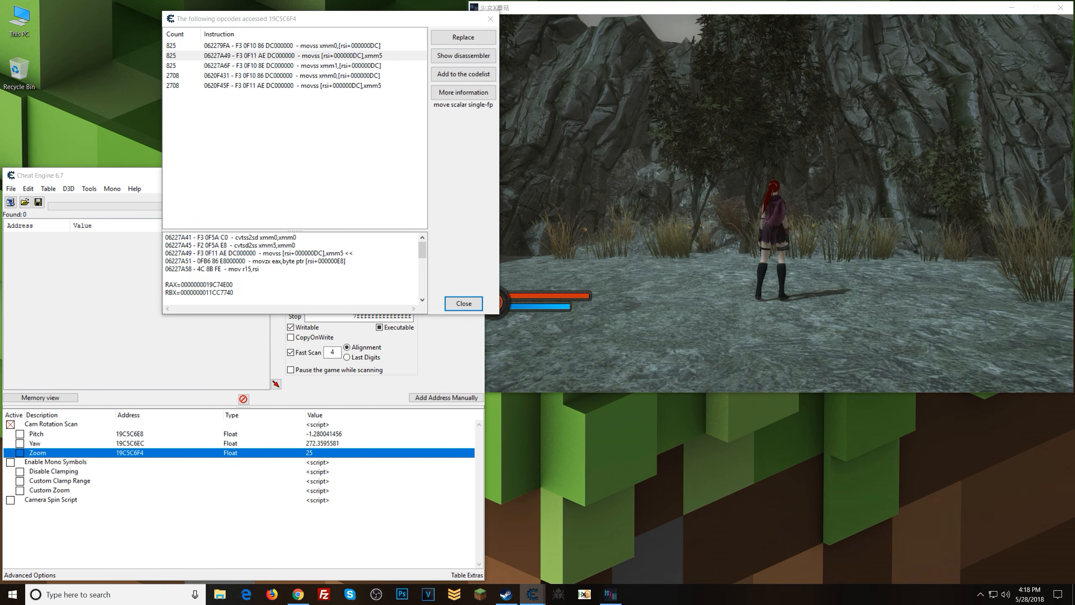
{"action": "scroll", "coordinate": [575, 297], "scroll_direction": "up", "scroll_amount": 4}
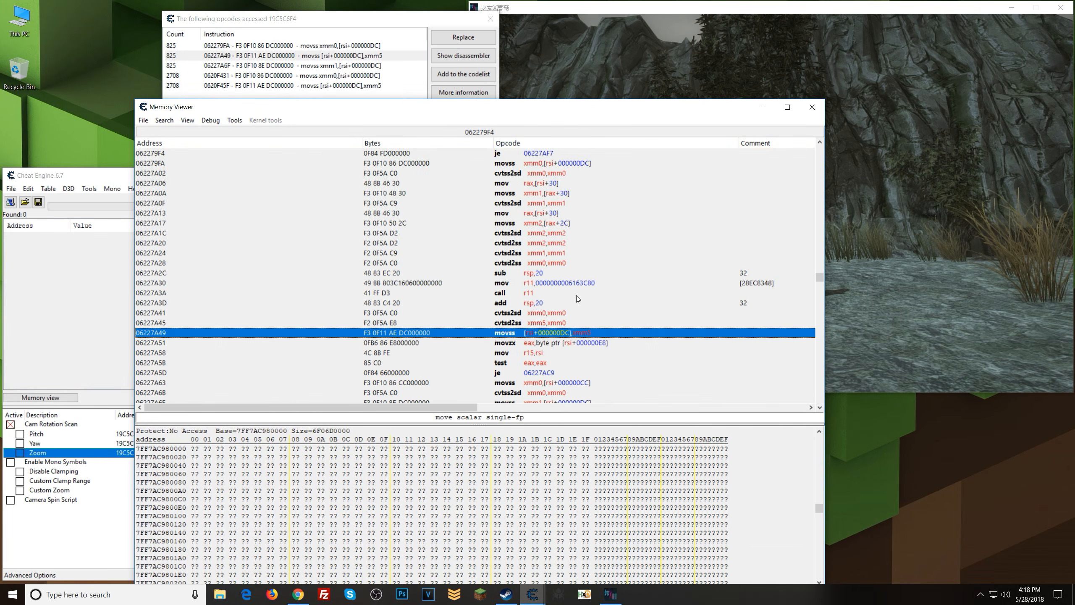
{"action": "scroll", "coordinate": [532, 294], "scroll_direction": "up", "scroll_amount": 4}
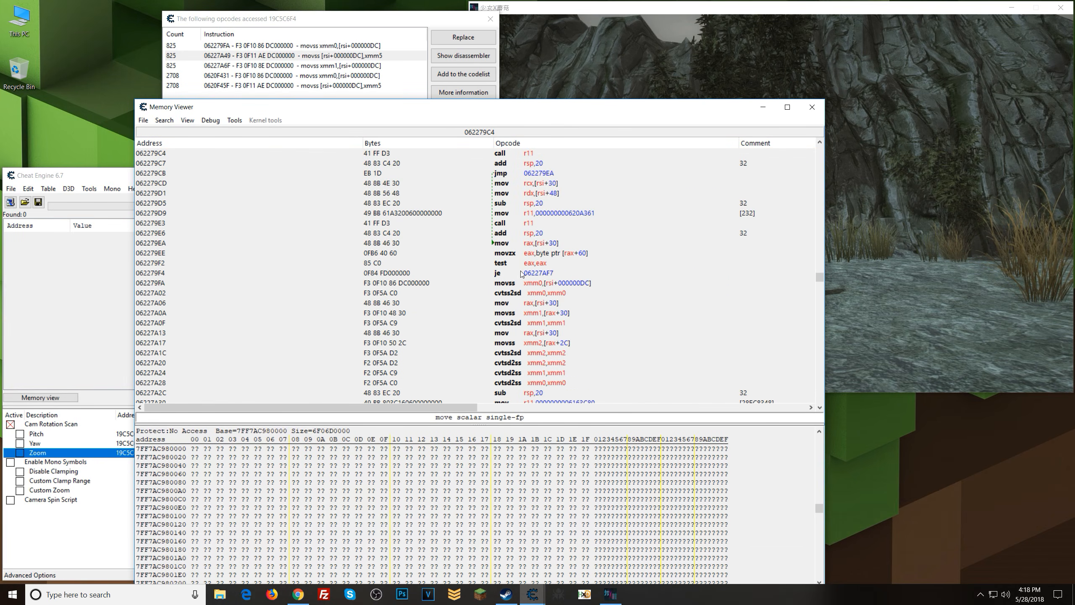
{"action": "scroll", "coordinate": [548, 253], "scroll_direction": "down", "scroll_amount": 3}
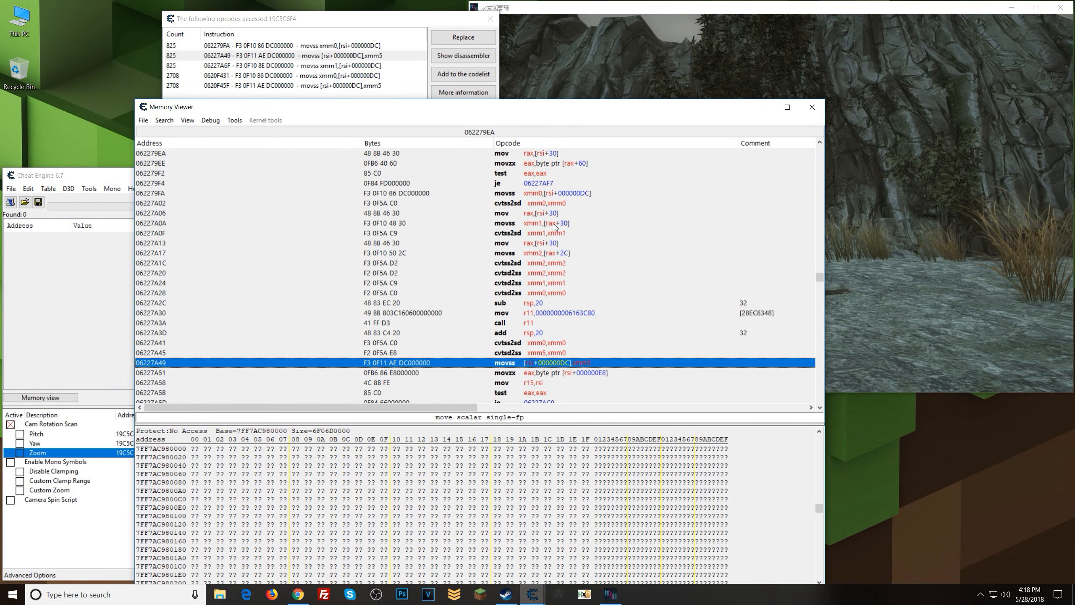
{"action": "scroll", "coordinate": [555, 227], "scroll_direction": "down", "scroll_amount": 1}
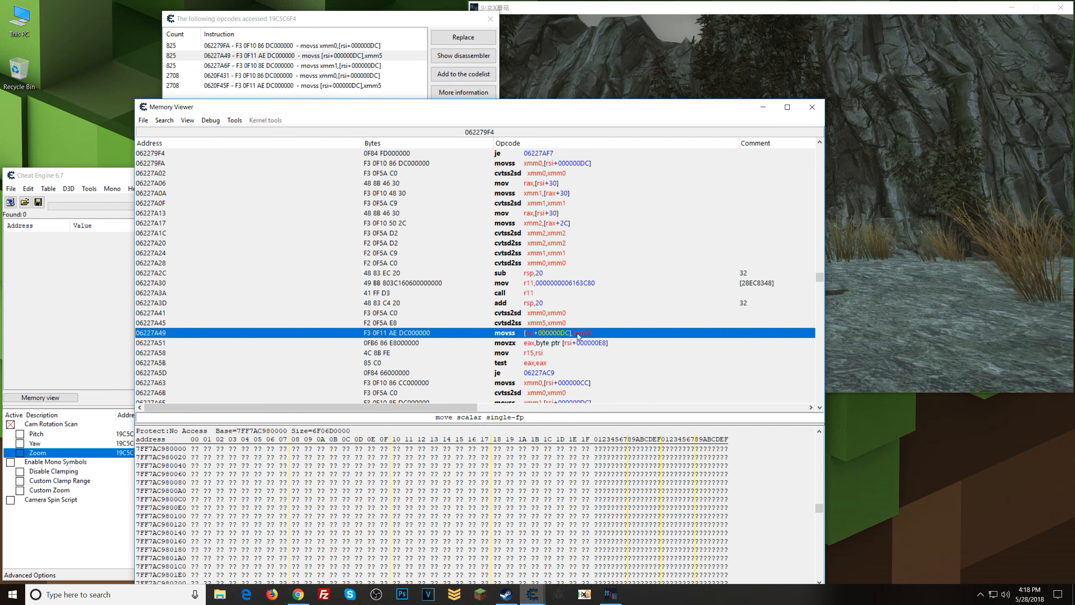
{"action": "scroll", "coordinate": [576, 335], "scroll_direction": "up", "scroll_amount": 4}
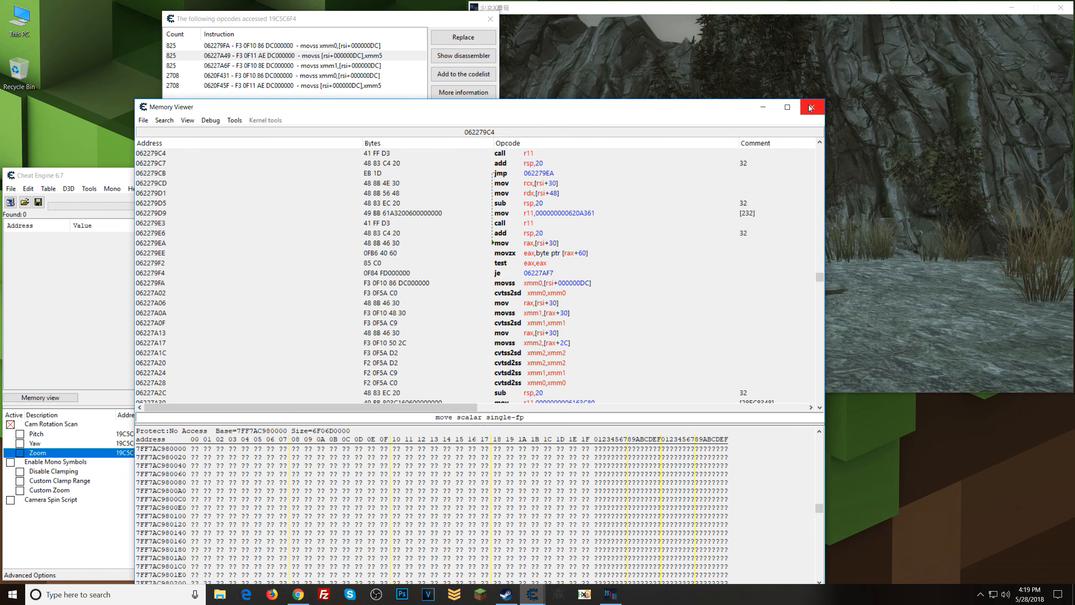
{"action": "scroll", "coordinate": [591, 278], "scroll_direction": "down", "scroll_amount": 2}
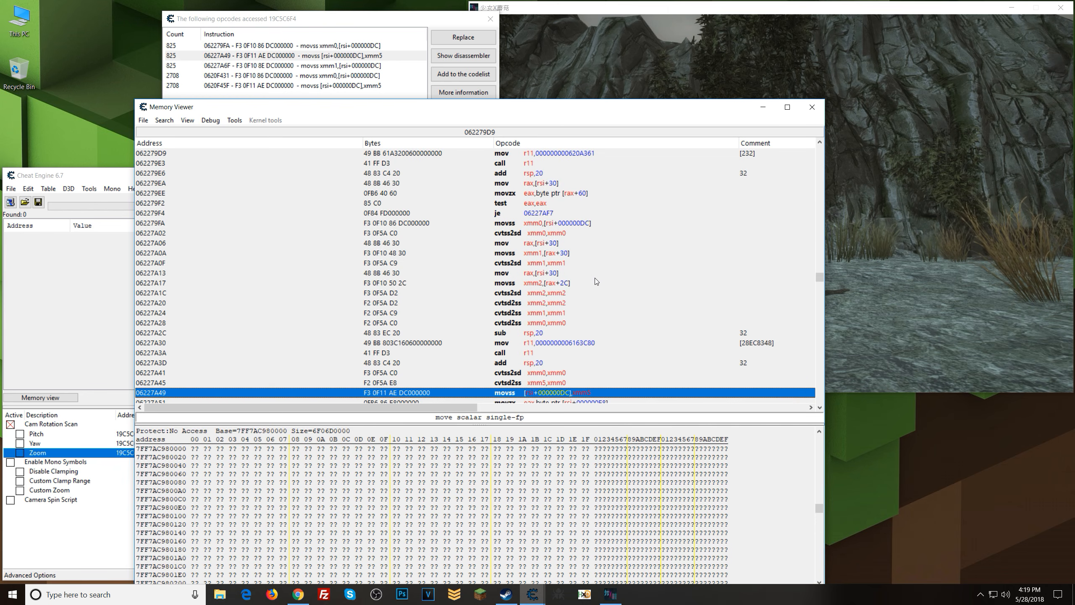
{"action": "scroll", "coordinate": [596, 276], "scroll_direction": "up", "scroll_amount": 1}
{"action": "scroll", "coordinate": [594, 379], "scroll_direction": "down", "scroll_amount": 1}
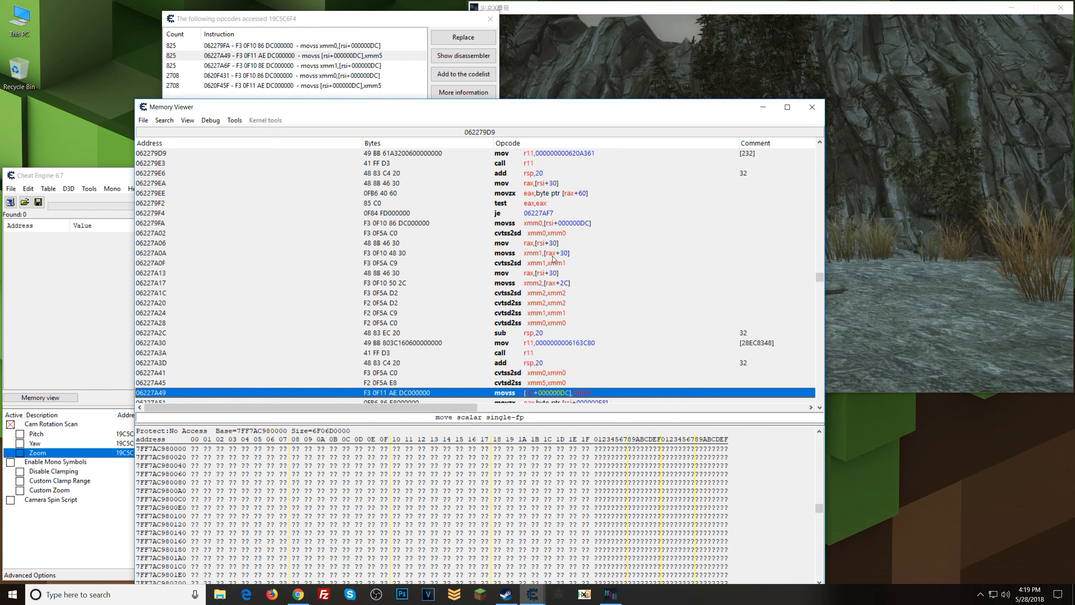
{"action": "scroll", "coordinate": [553, 256], "scroll_direction": "up", "scroll_amount": 2}
{"action": "scroll", "coordinate": [552, 256], "scroll_direction": "down", "scroll_amount": 2}
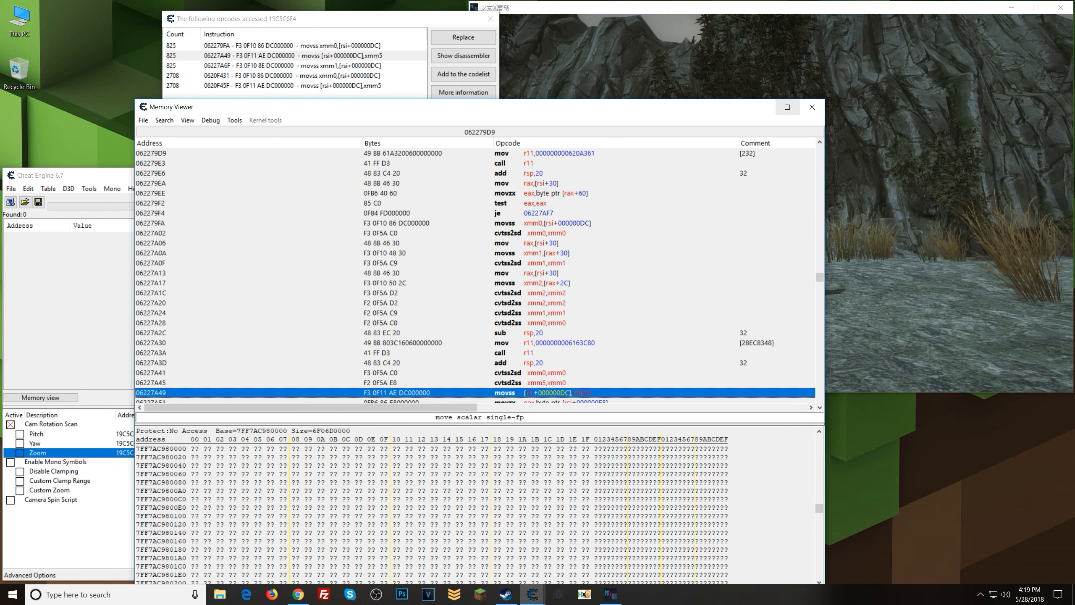
{"action": "left_click", "coordinate": [807, 110]}
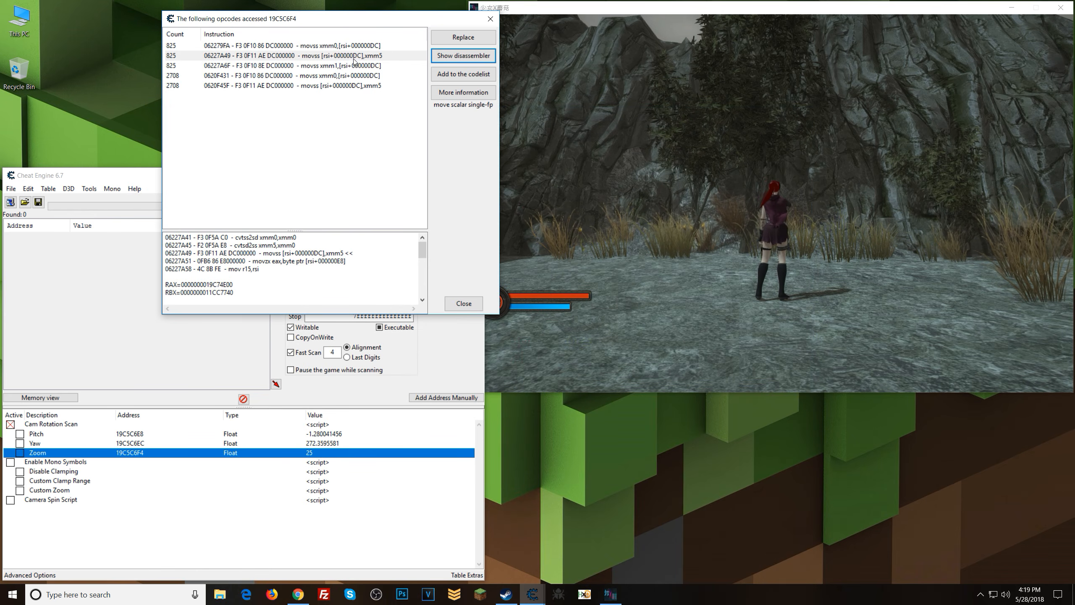
Inspect the other logged instructions that access the Zoom address, including 0620F431 and 062279FA, then close the opcode list.
{"action": "left_click", "coordinate": [347, 46]}
{"action": "left_click", "coordinate": [347, 86]}
{"action": "left_click", "coordinate": [349, 77]}
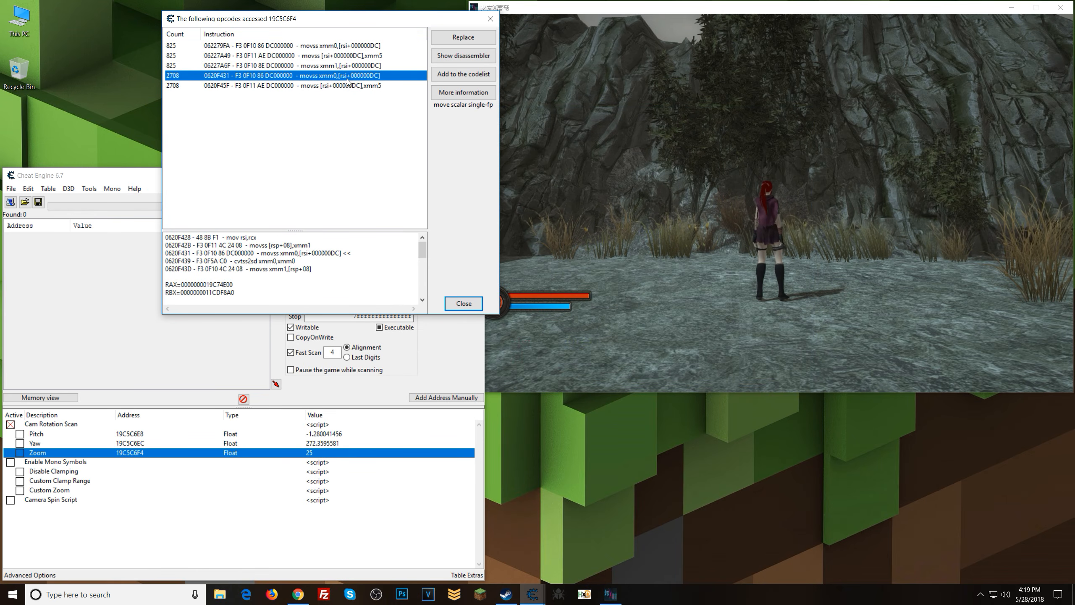
{"action": "left_click", "coordinate": [352, 57]}
{"action": "left_click", "coordinate": [351, 46]}
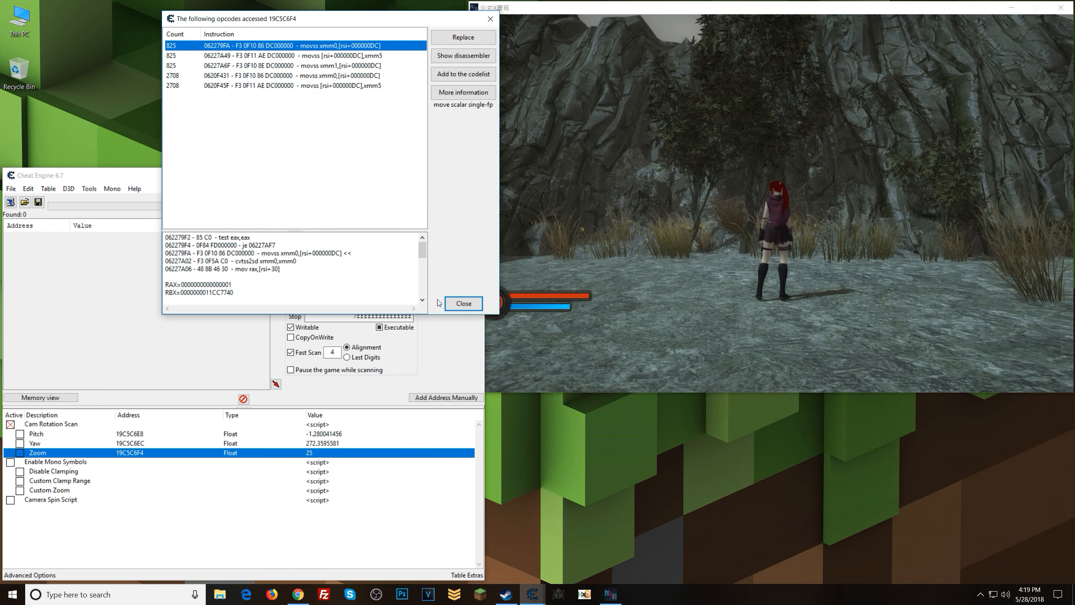
{"action": "left_click", "coordinate": [465, 303]}
Return to the game, run around while turning the camera to examine the table values, and switch back to Cheat Engine.
{"action": "left_click", "coordinate": [677, 212]}
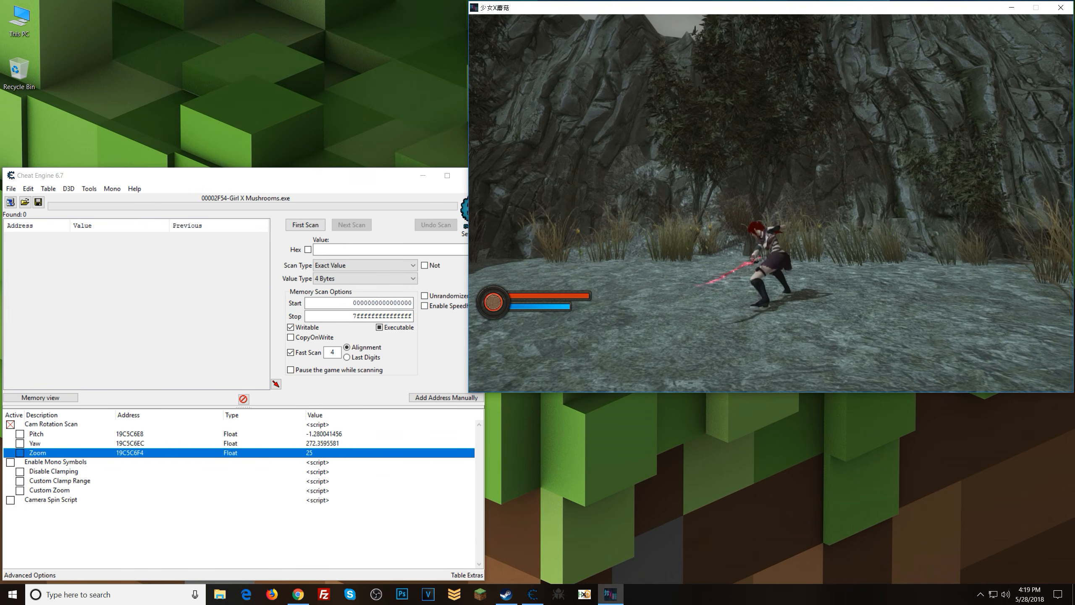
{"action": "key", "text": "w"}
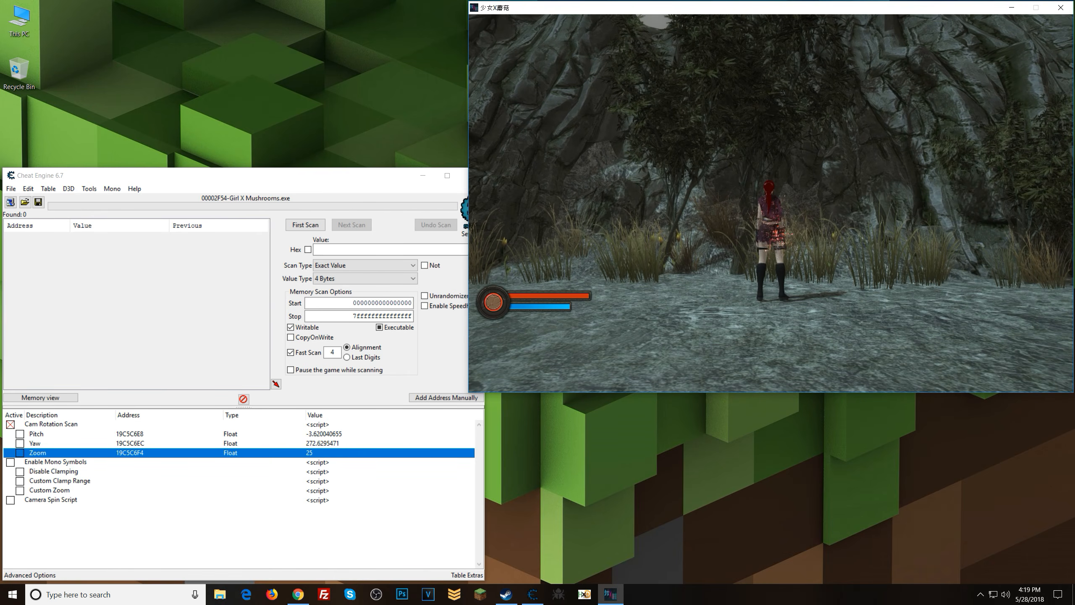
{"action": "key", "text": "s"}
{"action": "key", "text": "a"}
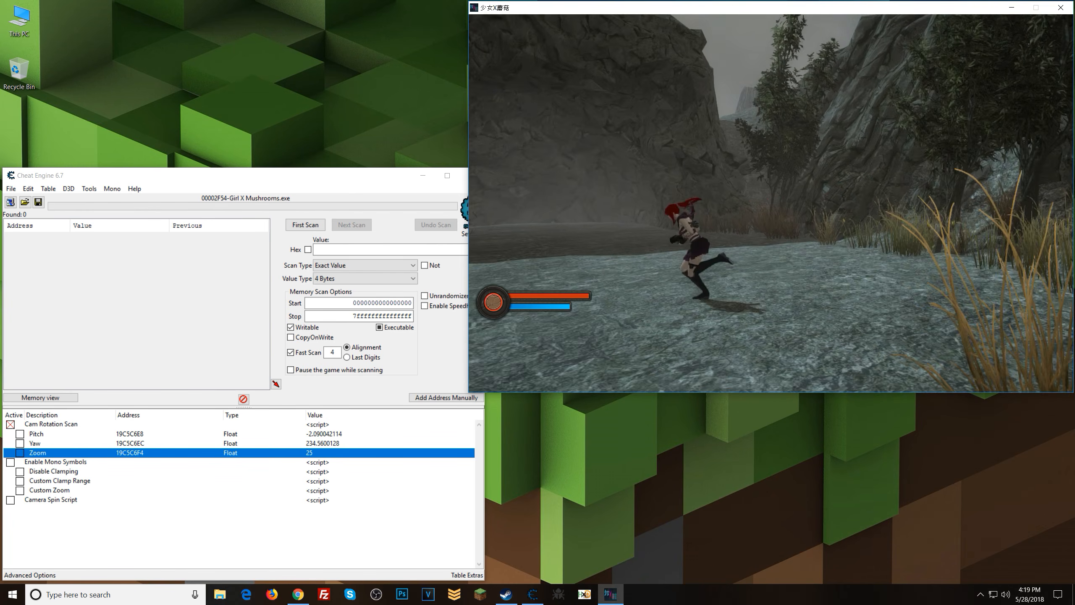
{"action": "key", "text": "alt+Tab"}
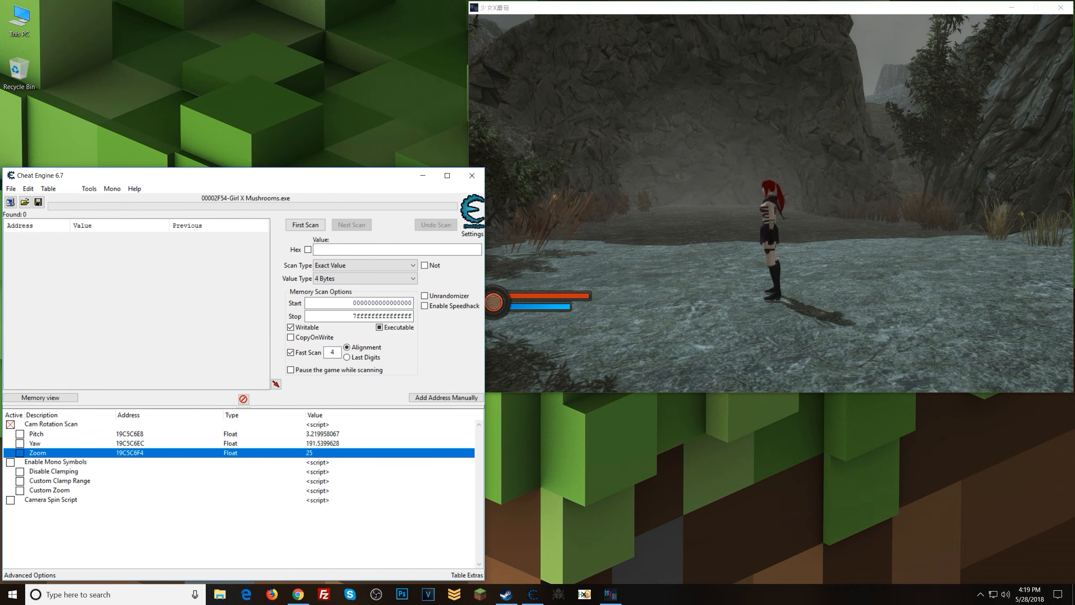
Return to the game and zoom the camera in to 15 and back out to 25.
{"action": "left_click", "coordinate": [635, 262]}
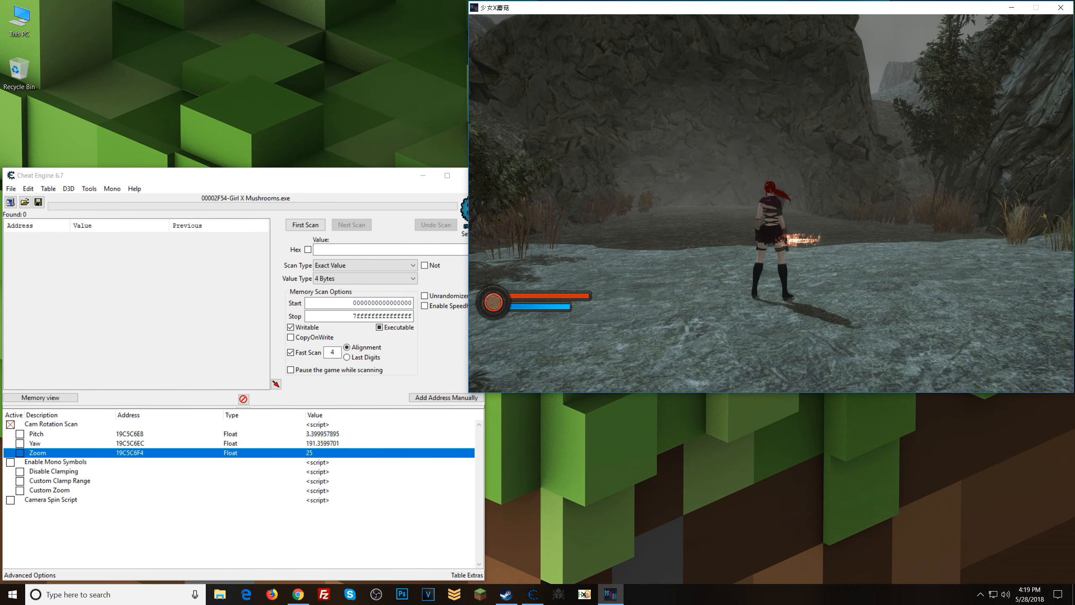
{"action": "scroll", "coordinate": [770, 203], "scroll_direction": "up", "scroll_amount": 5}
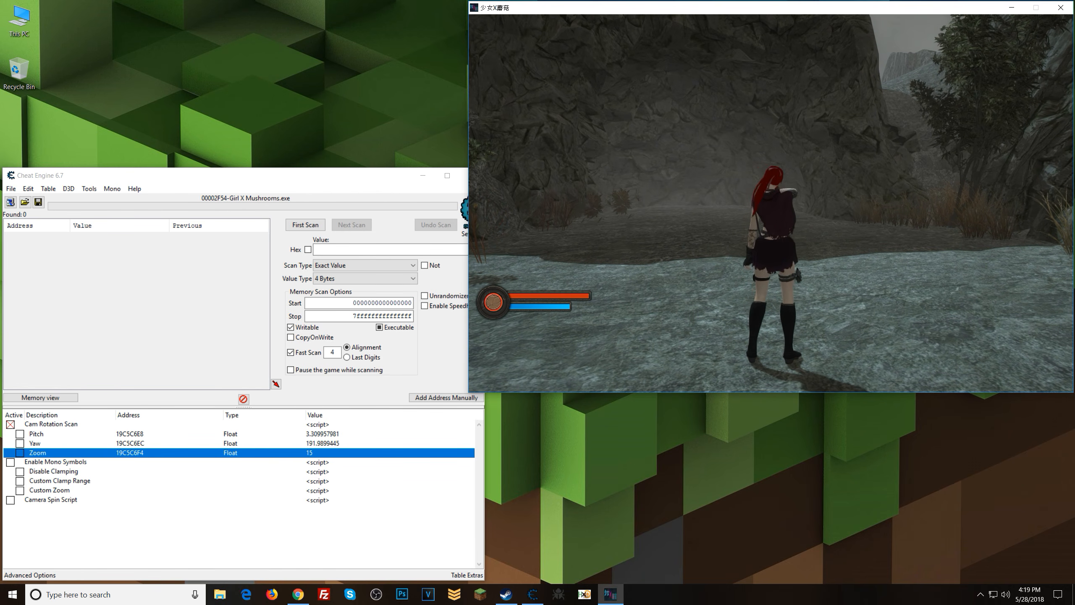
{"action": "scroll", "coordinate": [770, 203], "scroll_direction": "down", "scroll_amount": 5}
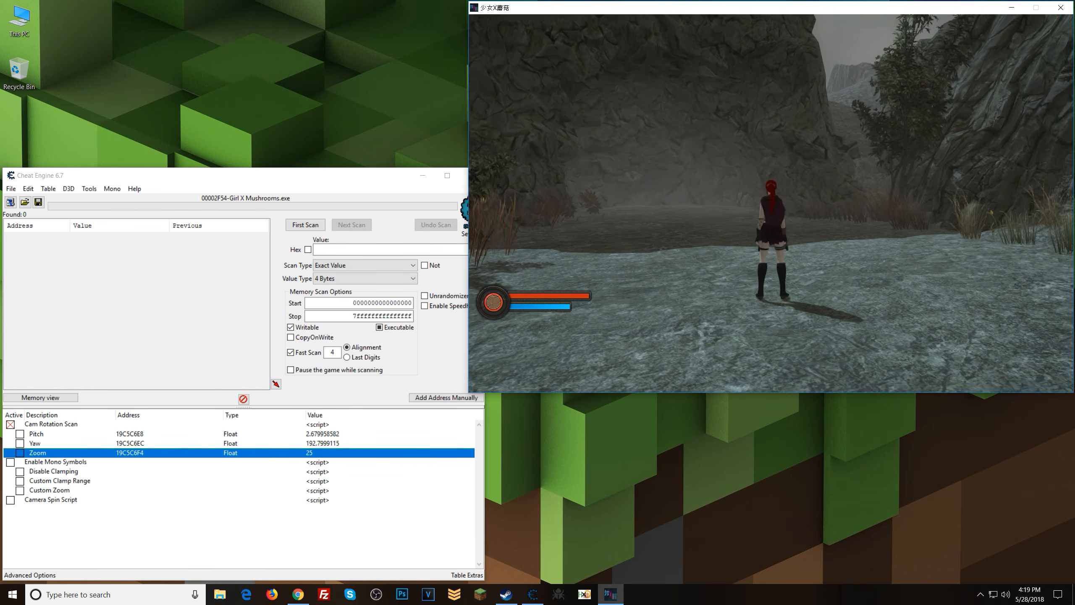
Run the character around, toward and away from the camera to compare the actual camera distance with the Zoom value.
{"action": "key", "text": "w"}
{"action": "key", "text": "a"}
{"action": "key", "text": "s"}
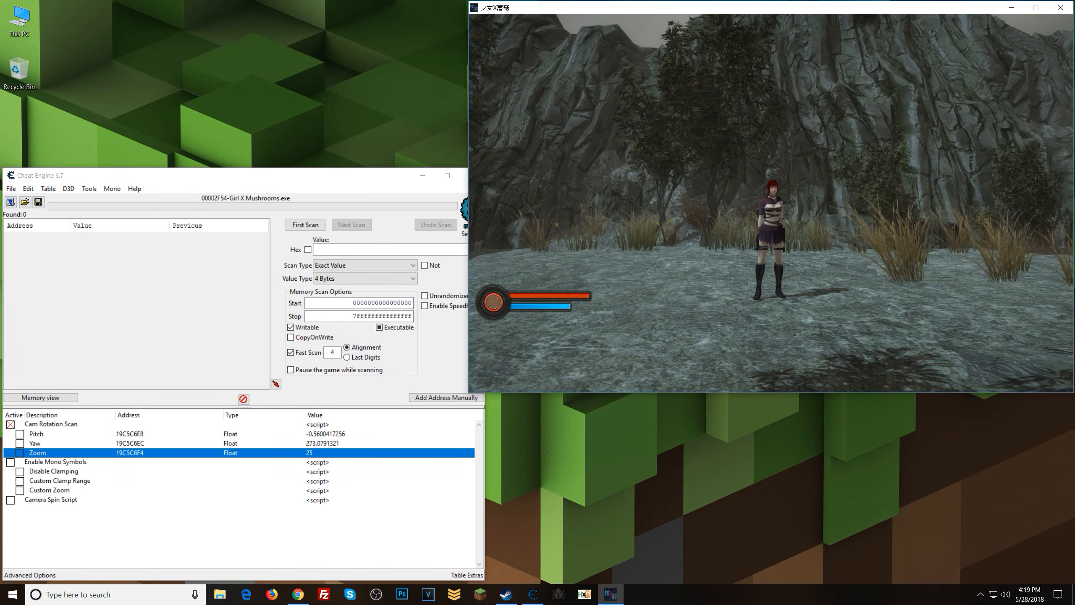
{"action": "key", "text": "s"}
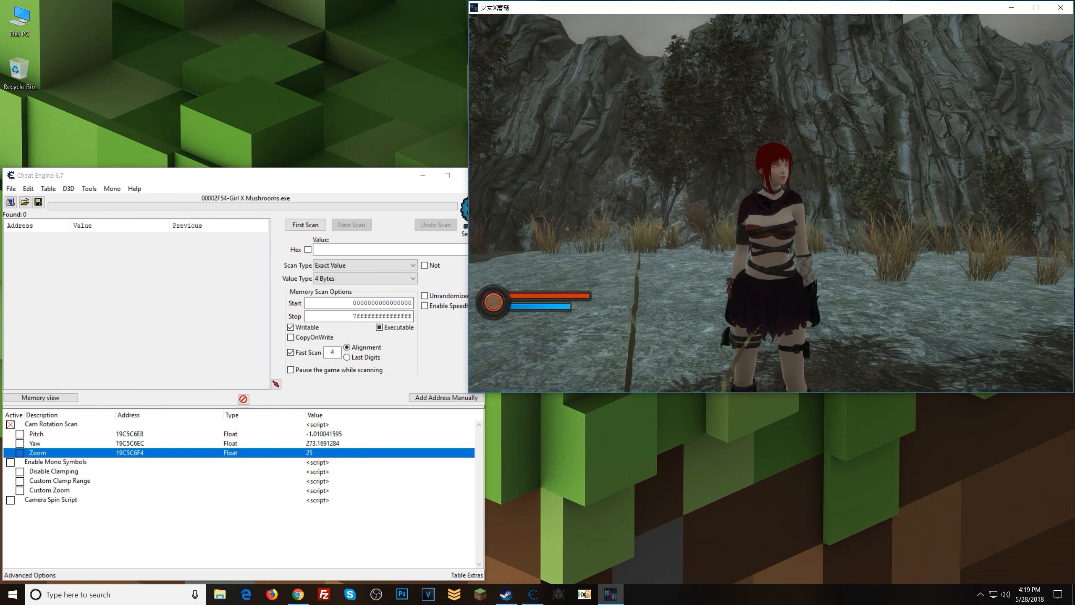
{"action": "key", "text": "w"}
{"action": "key", "text": "w"}
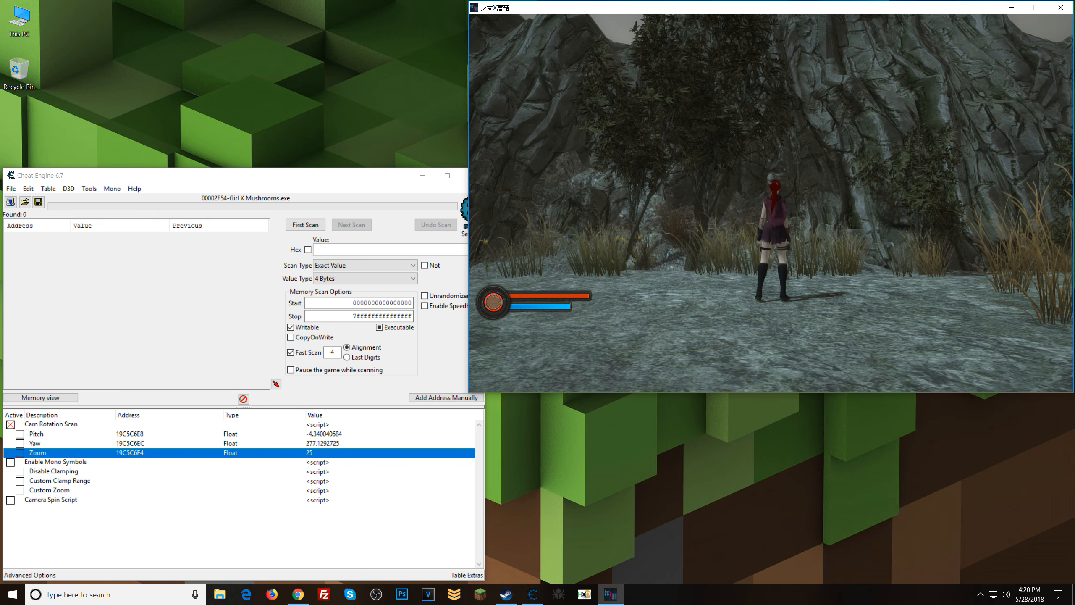
Move the character sideways, close to the camera and away again to watch how the camera distance behaves.
{"action": "key", "text": "a"}
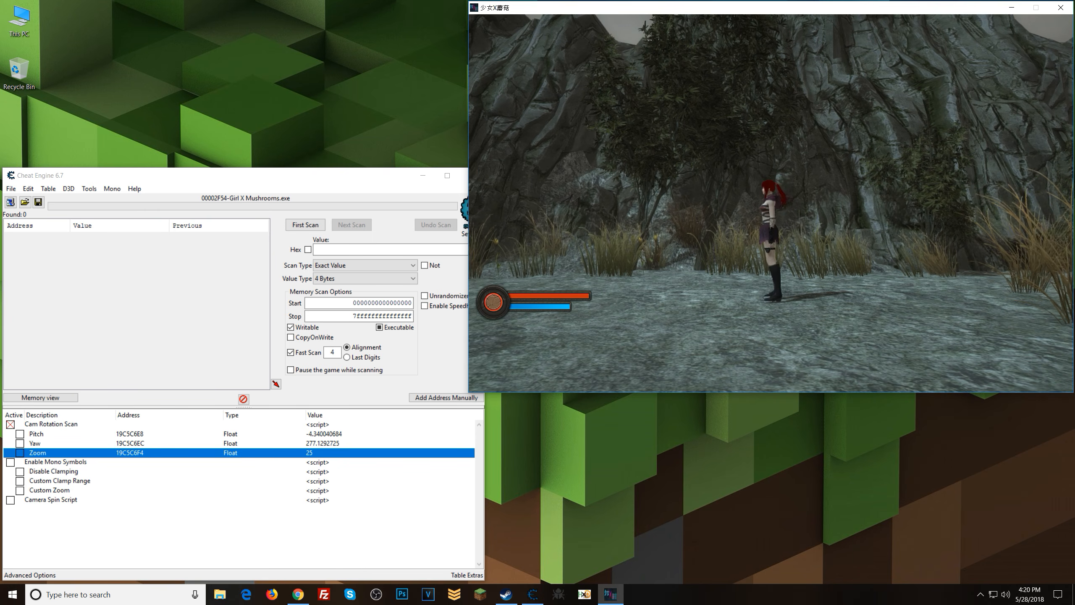
{"action": "key", "text": "s"}
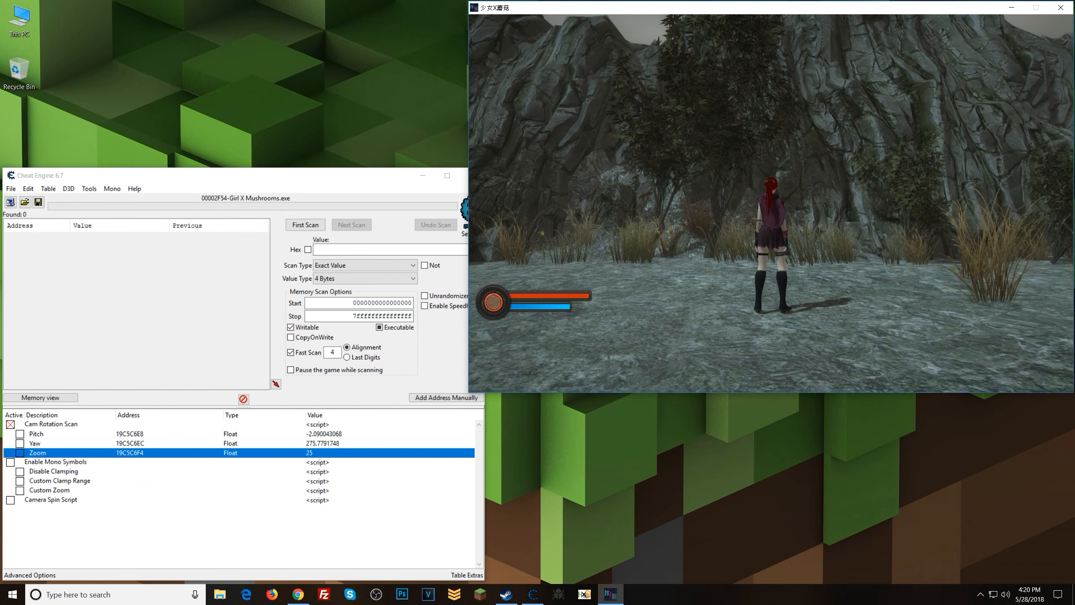
{"action": "key", "text": "s"}
{"action": "key", "text": "d"}
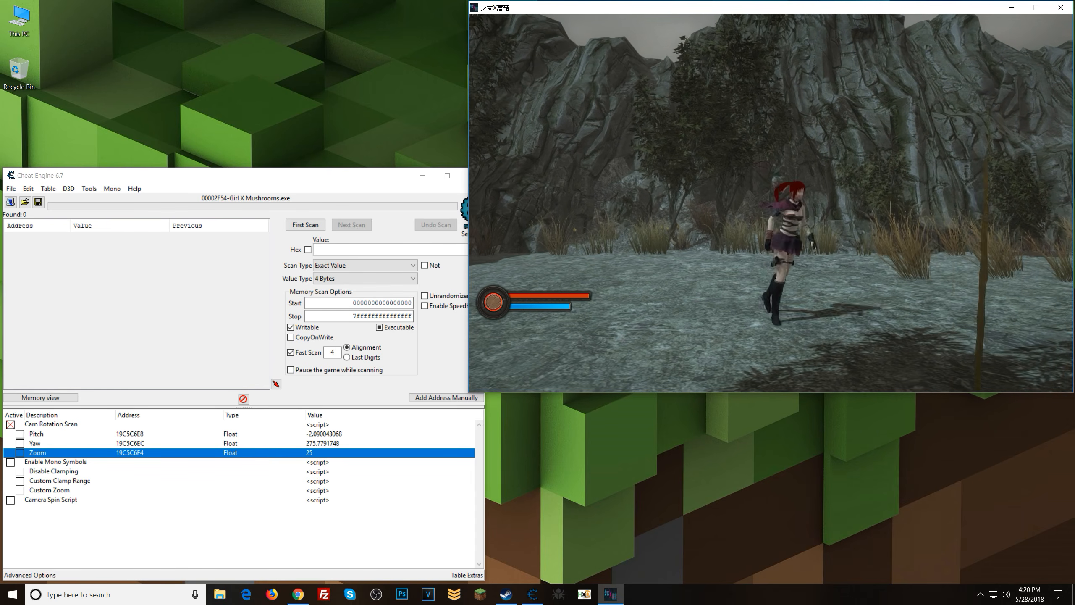
{"action": "key", "text": "s"}
{"action": "key", "text": "s"}
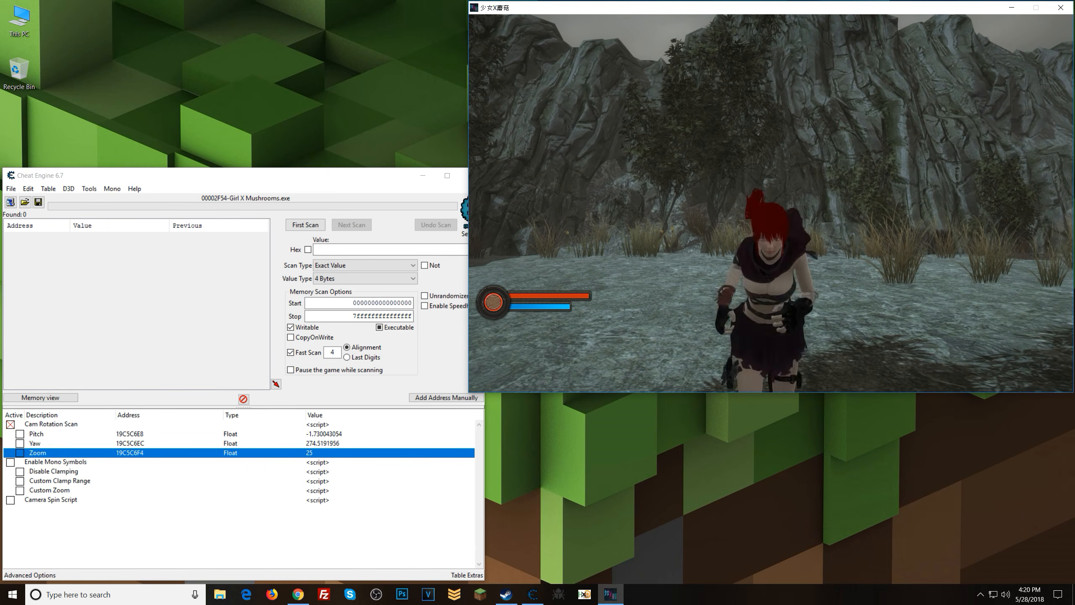
{"action": "key", "text": "w"}
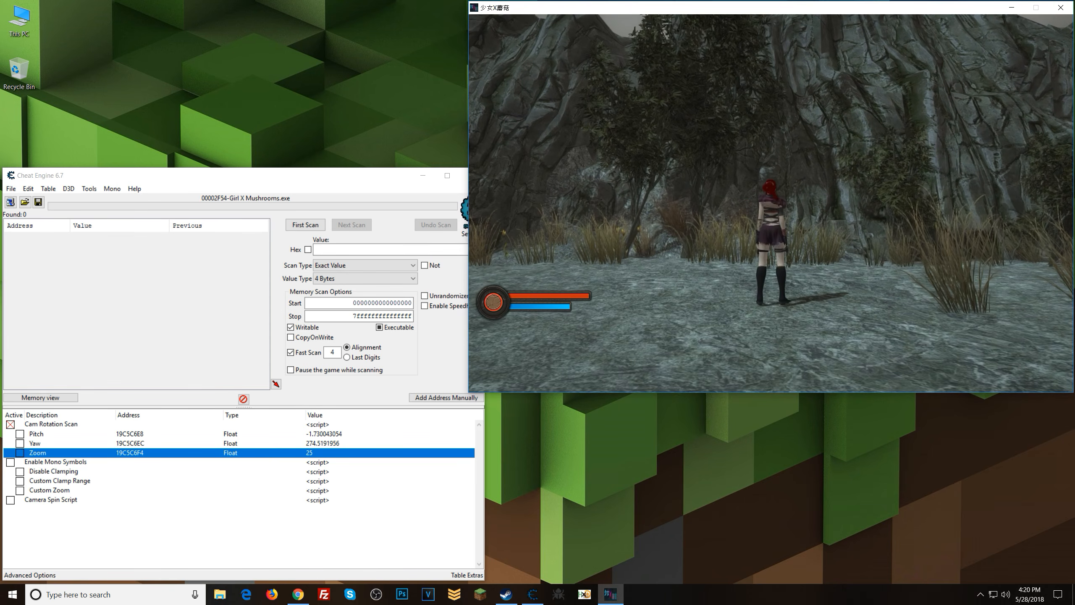
Switch to Cheat Engine and run a first scan for the exact Float value 25.
{"action": "key", "text": "alt+Tab"}
{"action": "left_click", "coordinate": [352, 277]}
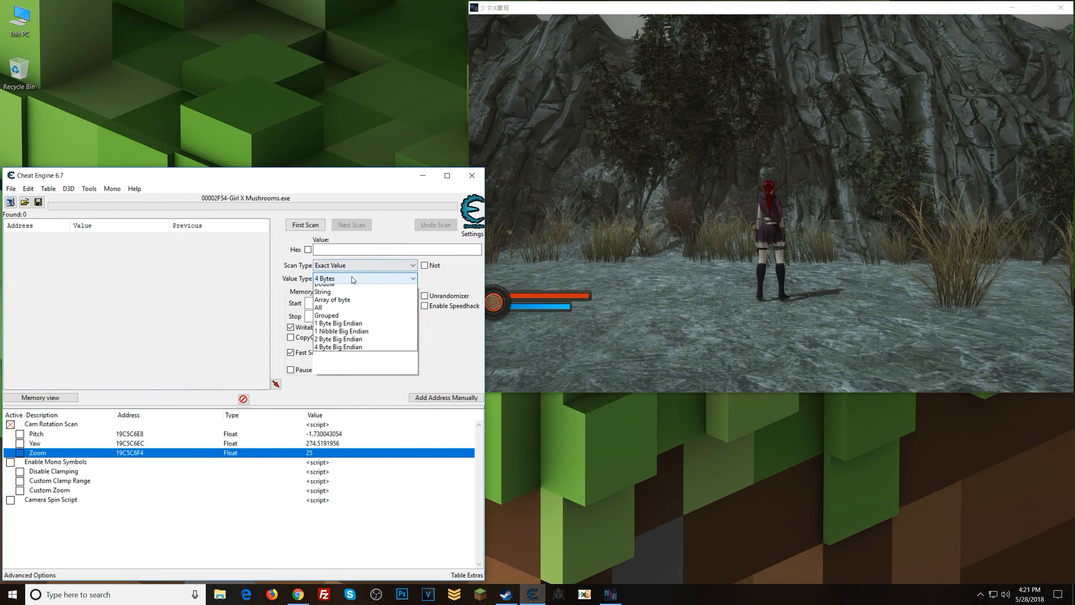
{"action": "left_click", "coordinate": [354, 330]}
{"action": "left_click", "coordinate": [336, 252]}
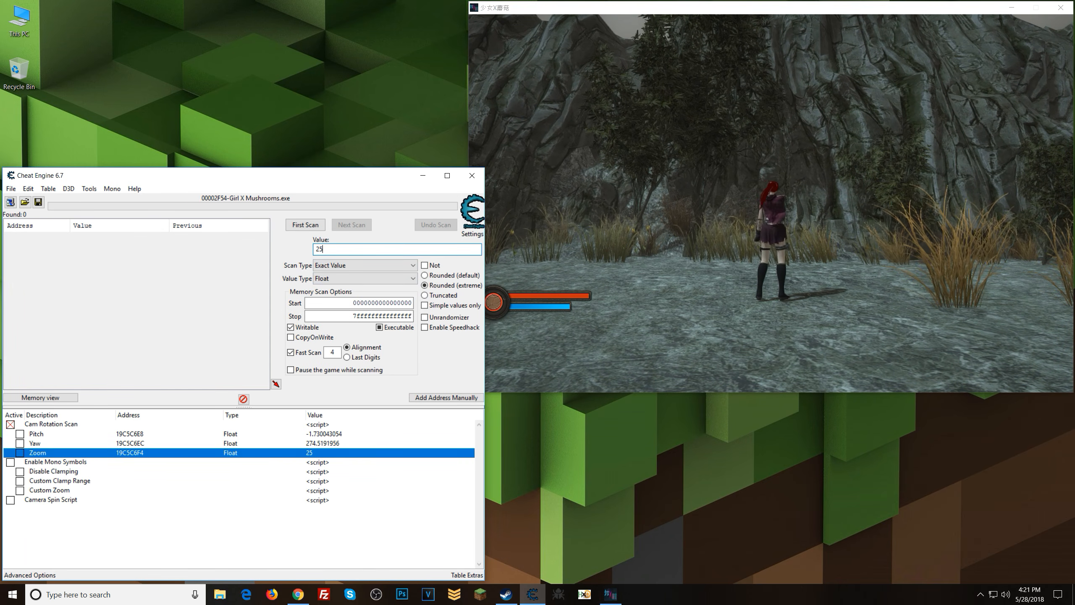
{"action": "left_click", "coordinate": [303, 224]}
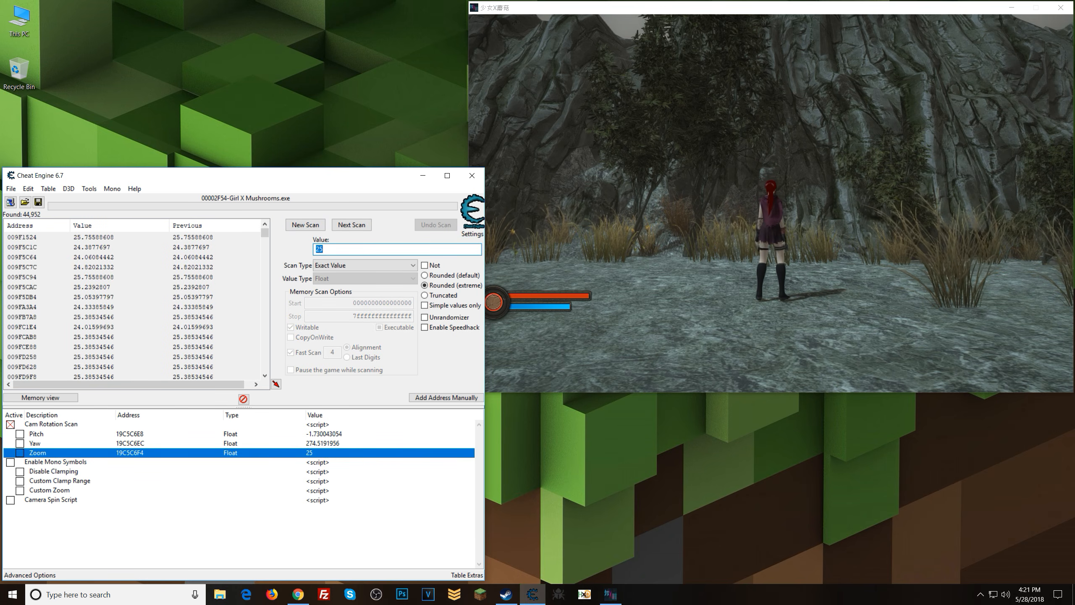
Return to the game, run the character toward the camera and scan for decreased values.
{"action": "left_click", "coordinate": [694, 208]}
{"action": "key", "text": "w"}
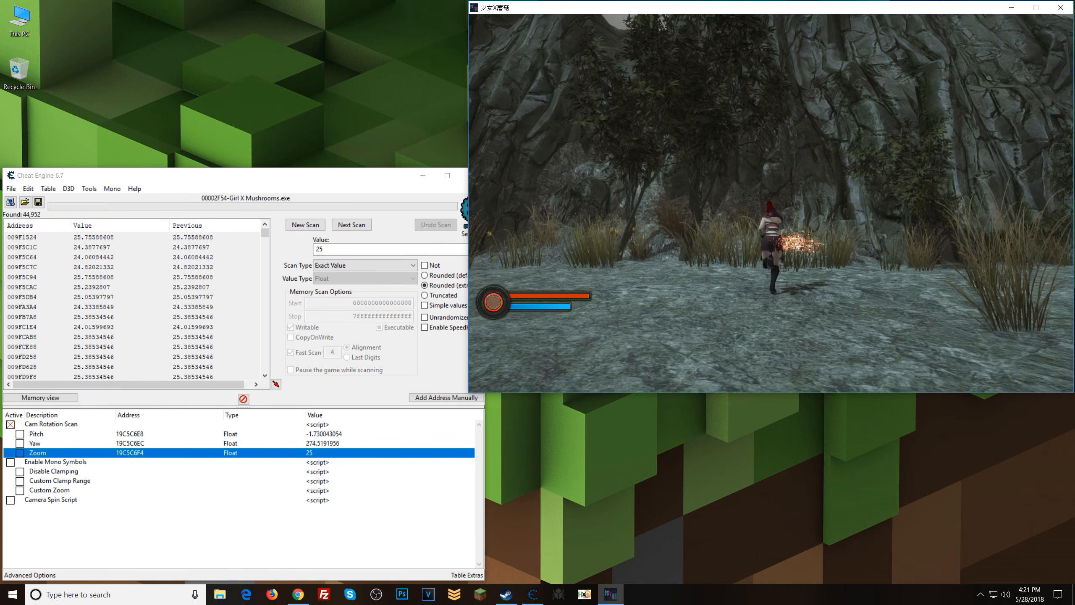
{"action": "key", "text": "d"}
{"action": "key", "text": "s"}
{"action": "key", "text": "s"}
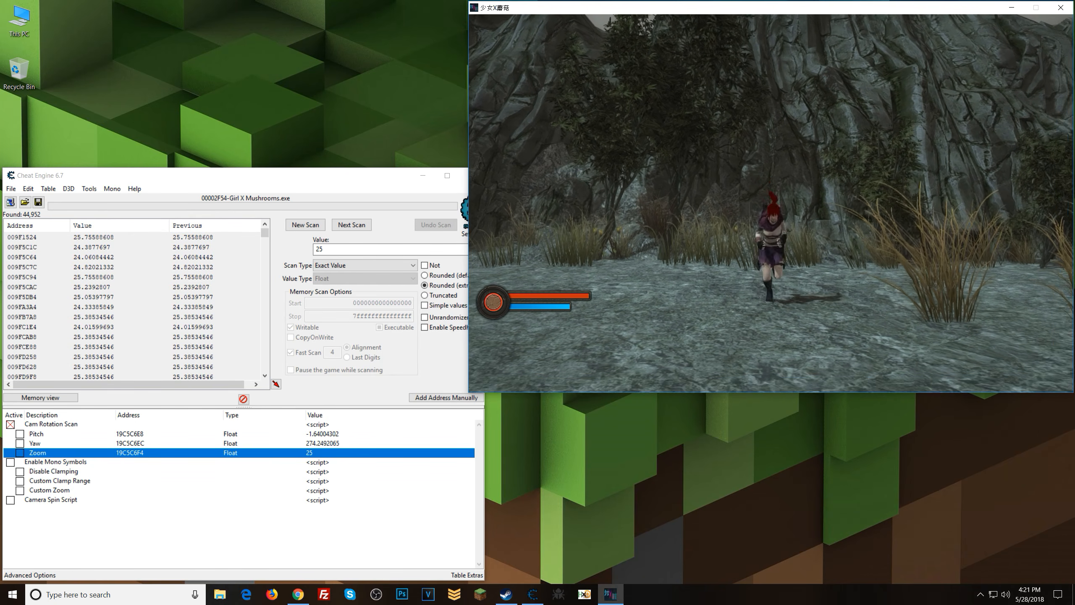
{"action": "key", "text": "s"}
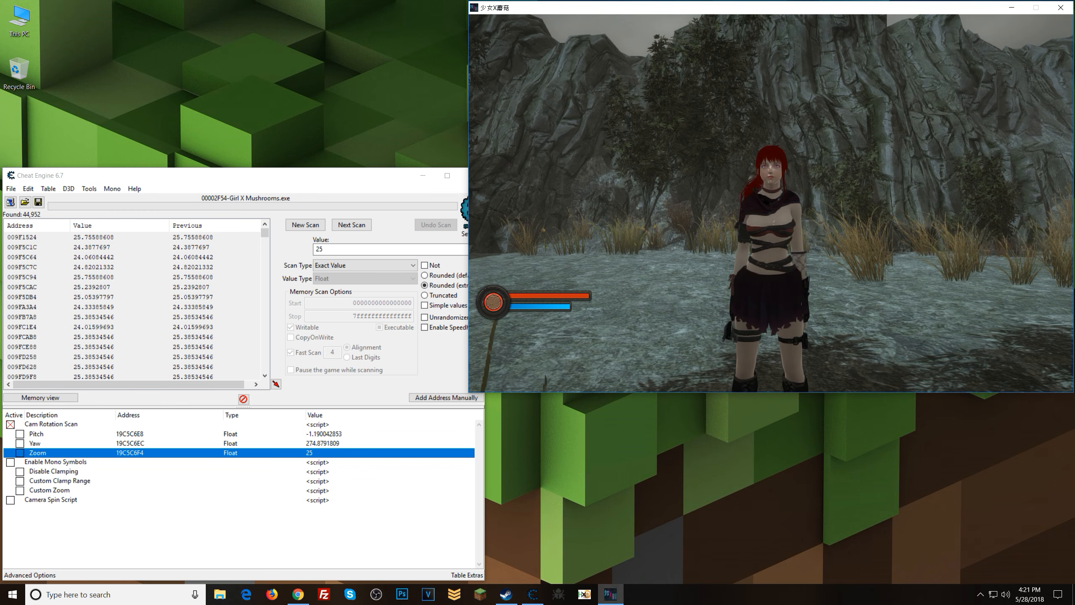
{"action": "key", "text": "KP_Subtract"}
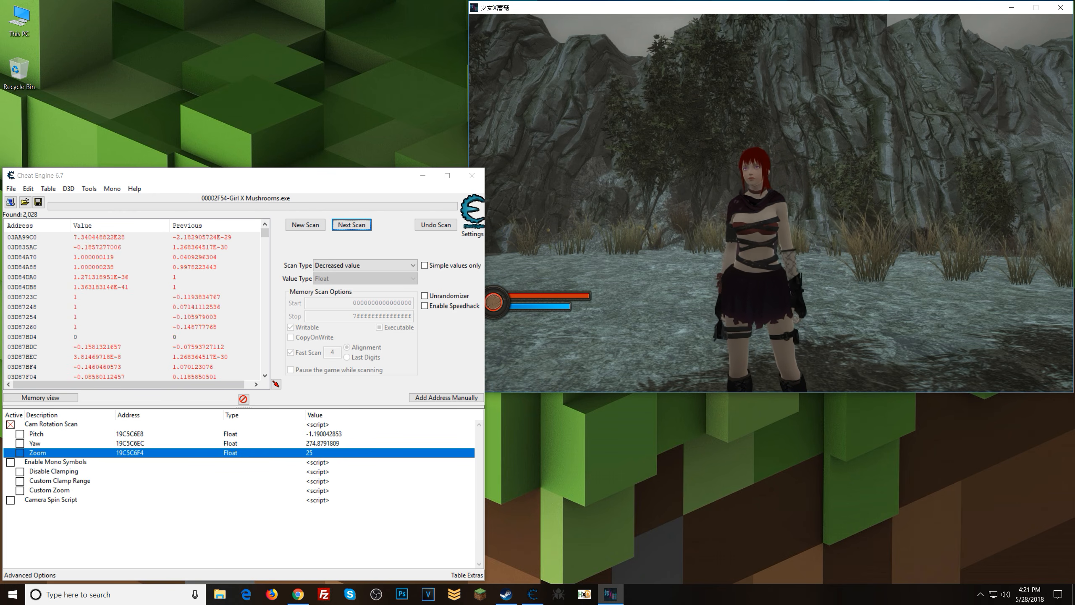
Restrict the Cheat Engine scan to simple values only, then run away from the camera in the game and scan for increased values.
{"action": "key", "text": "alt+Tab"}
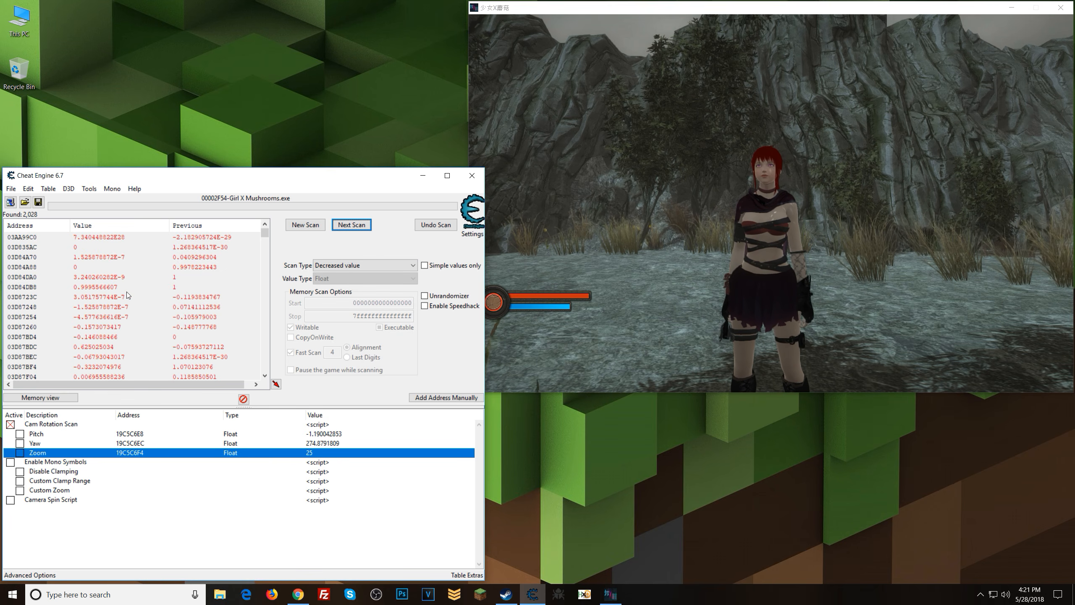
{"action": "left_click", "coordinate": [438, 267]}
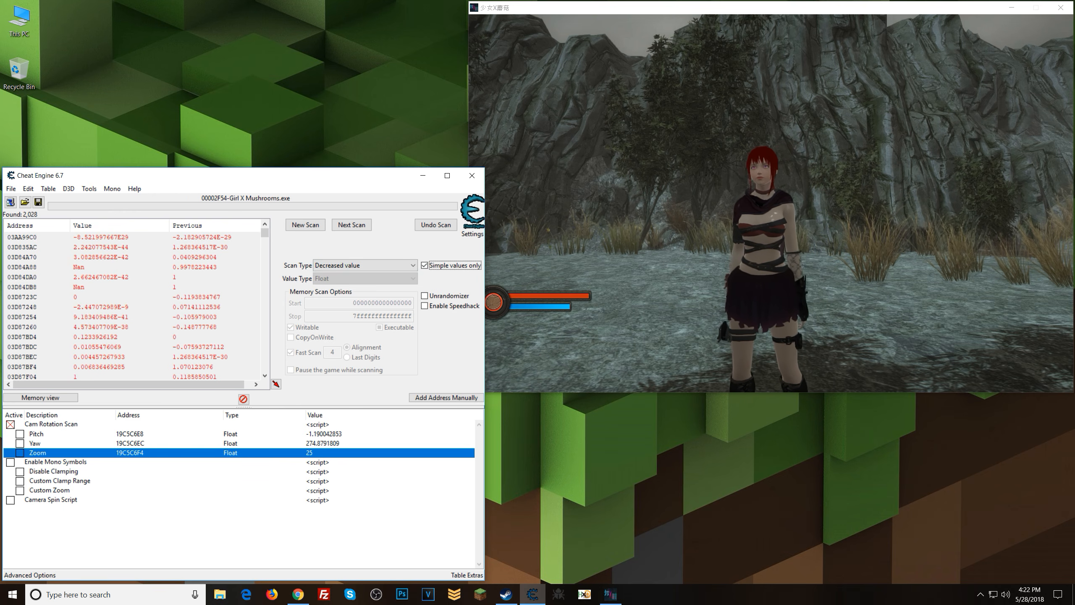
{"action": "key", "text": "alt+Tab"}
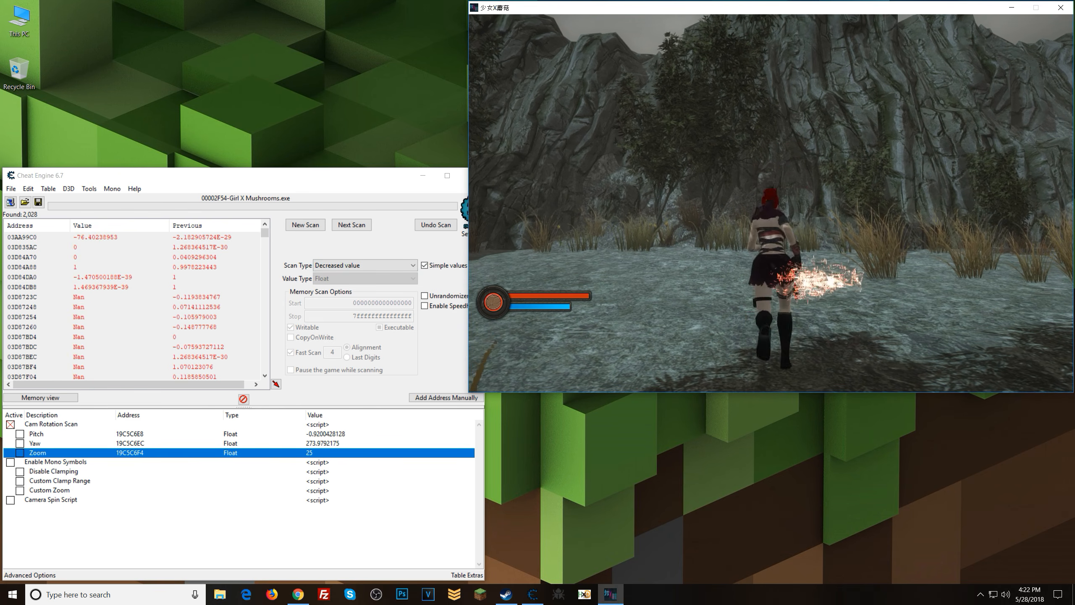
{"action": "key", "text": "w"}
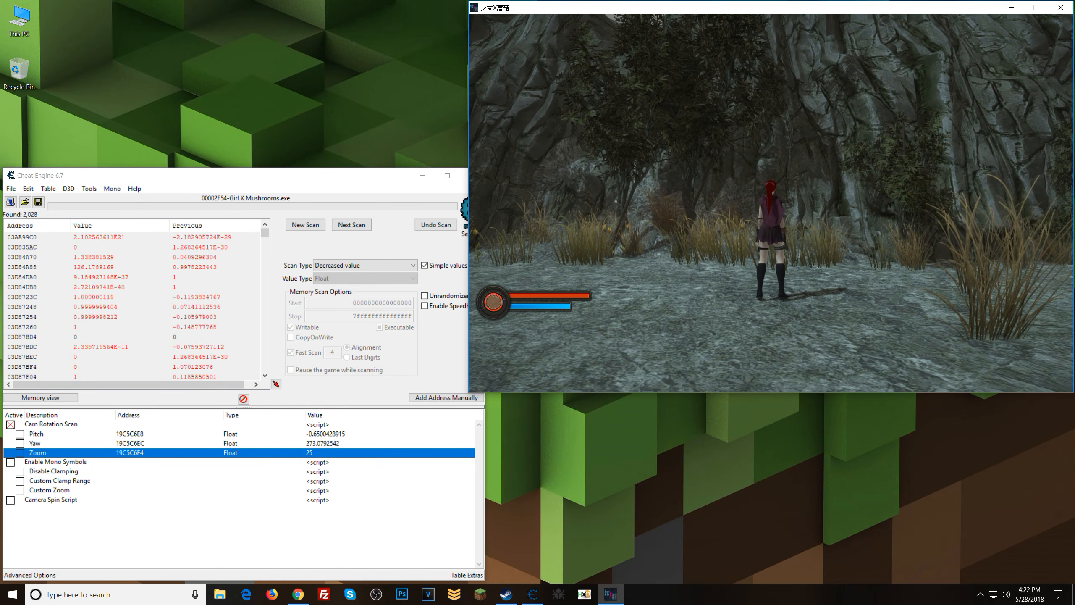
{"action": "key", "text": "F2"}
Run the character toward the camera and scan for decreased values twice as it gets closer.
{"action": "key", "text": "s"}
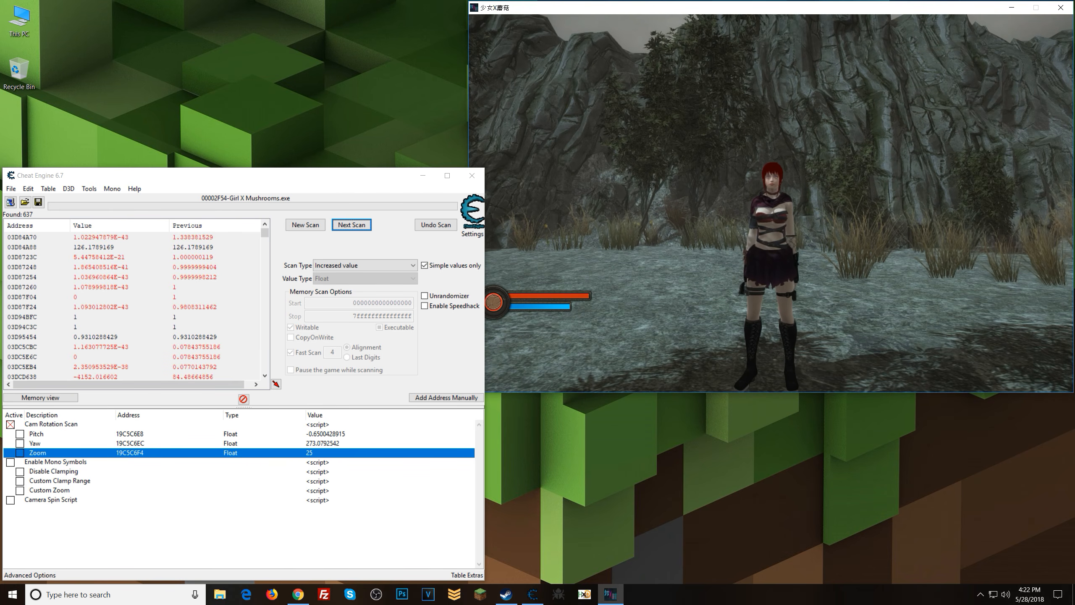
{"action": "key", "text": "F3"}
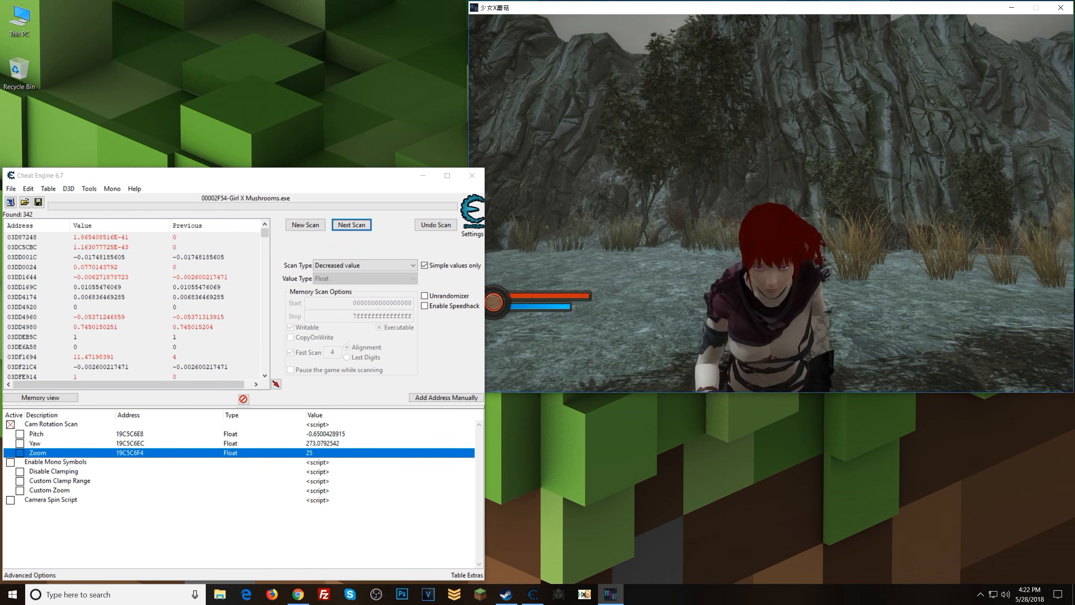
{"action": "key", "text": "F3"}
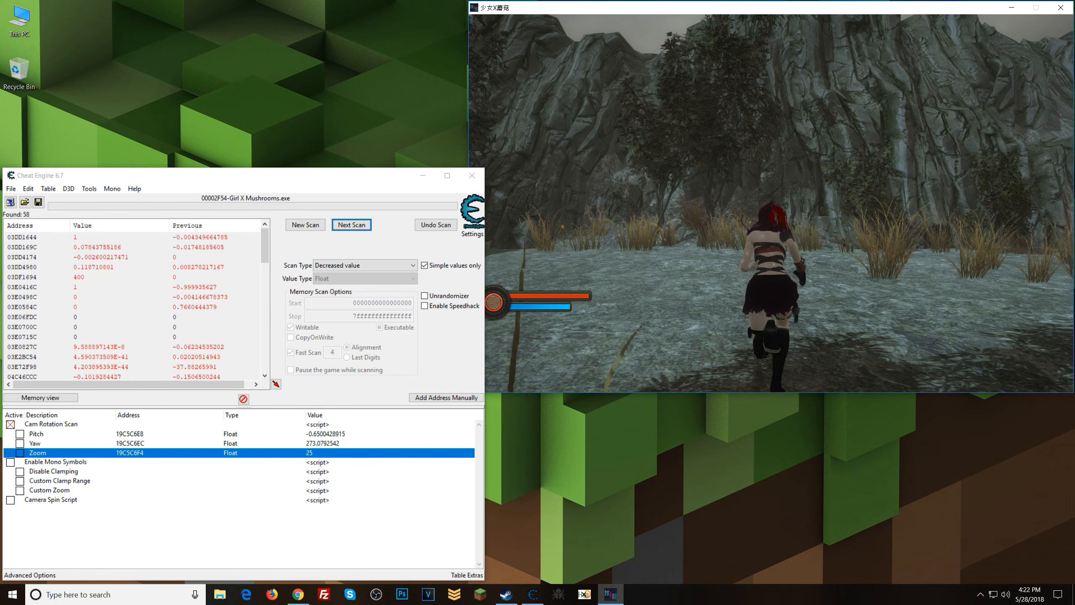
Run the character away from the camera and scan for increased values twice along the way.
{"action": "key", "text": "F2"}
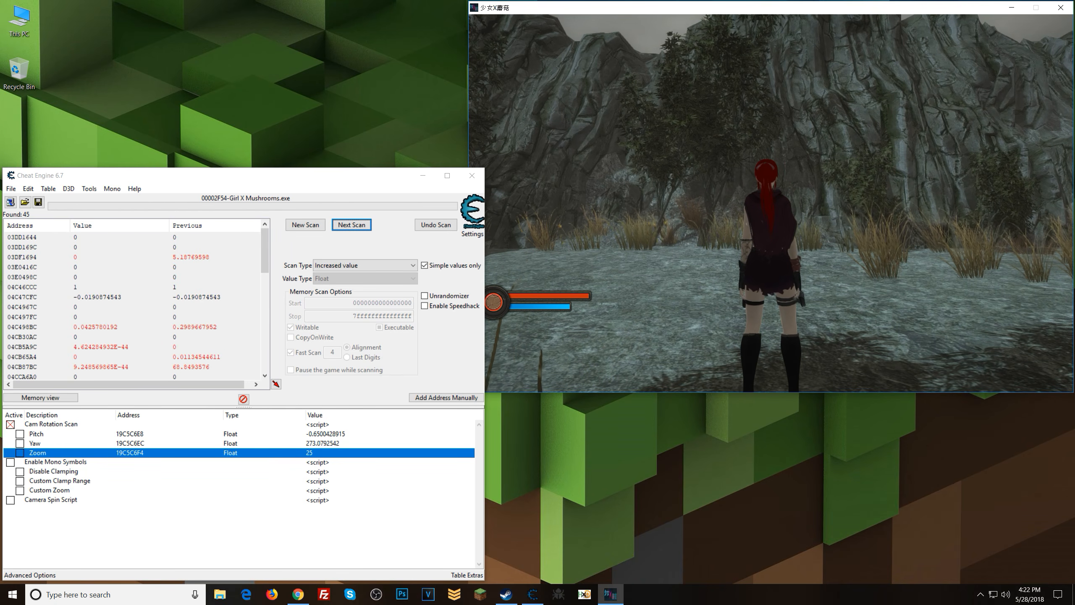
{"action": "key", "text": "w"}
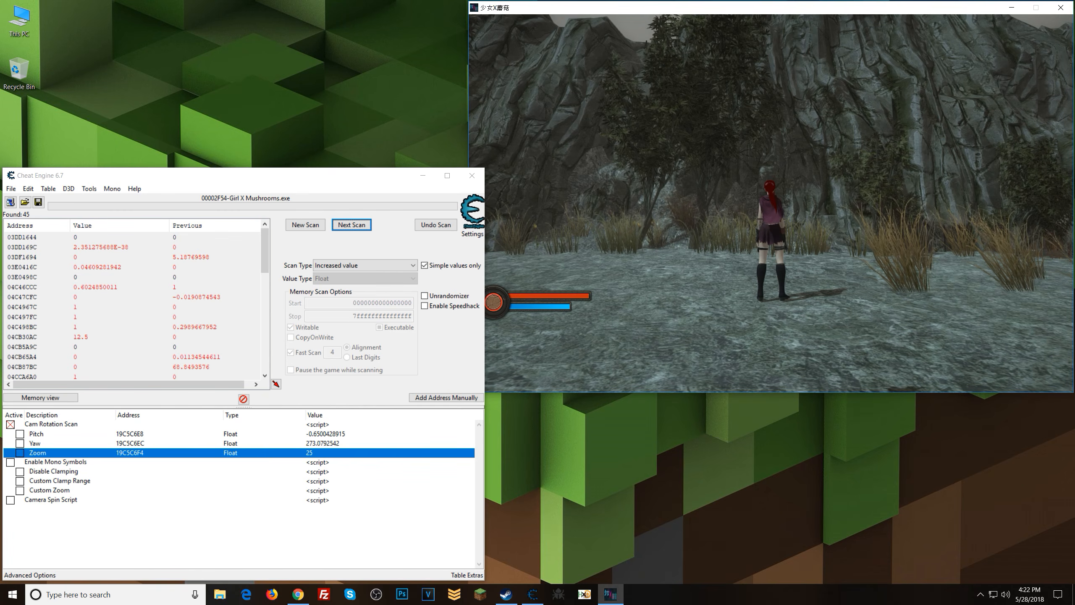
{"action": "key", "text": "F2"}
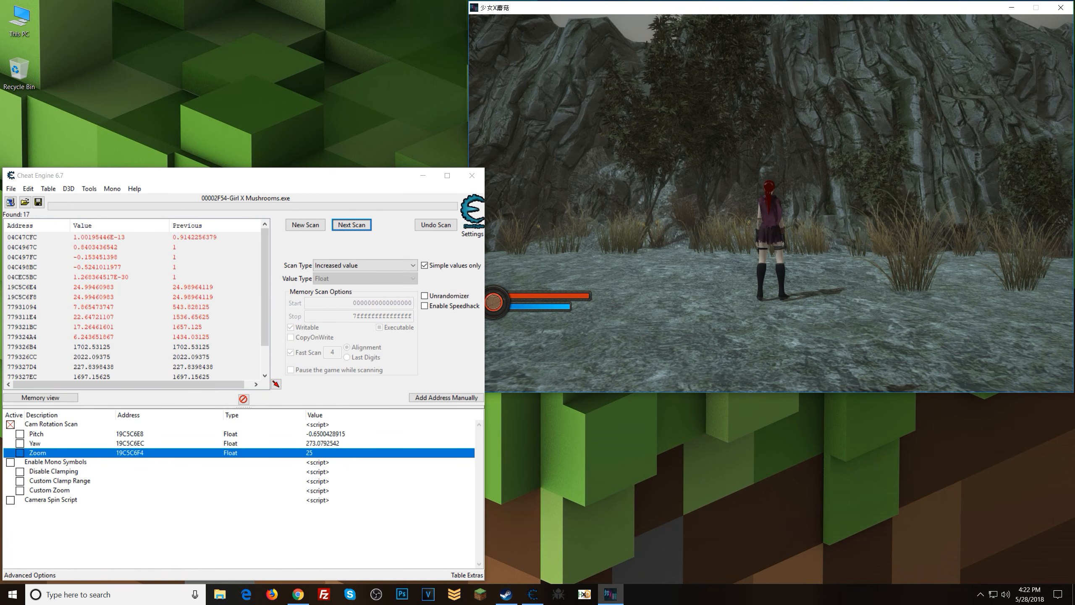
Switch to Cheat Engine, review the remaining scan results, and add addresses 19C5C6E4 and 19C5C6F8 to the address table.
{"action": "key", "text": "alt+Tab"}
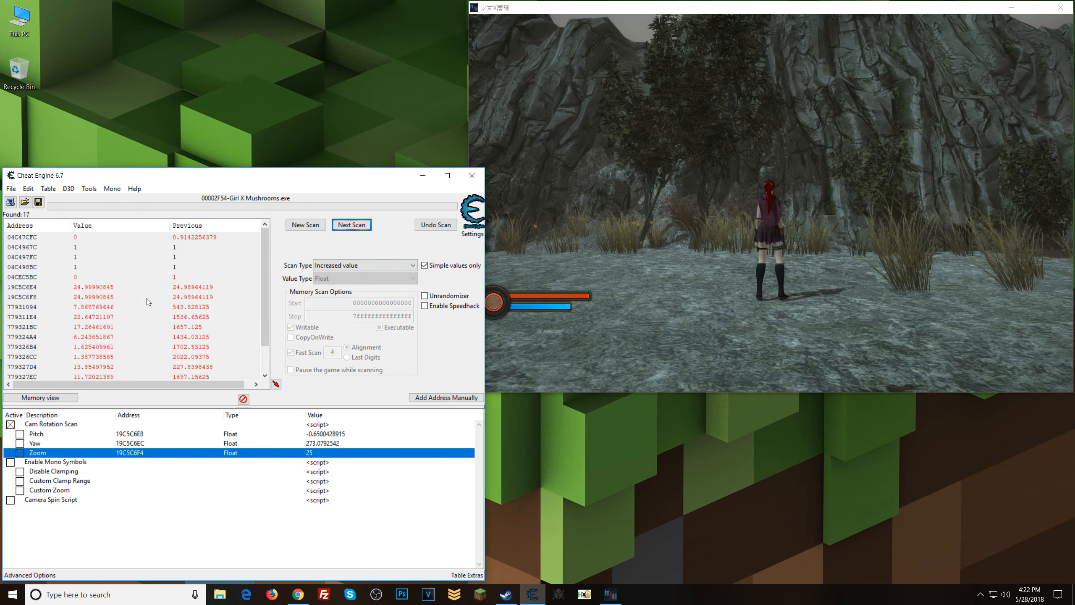
{"action": "scroll", "coordinate": [118, 301], "scroll_direction": "down", "scroll_amount": 1}
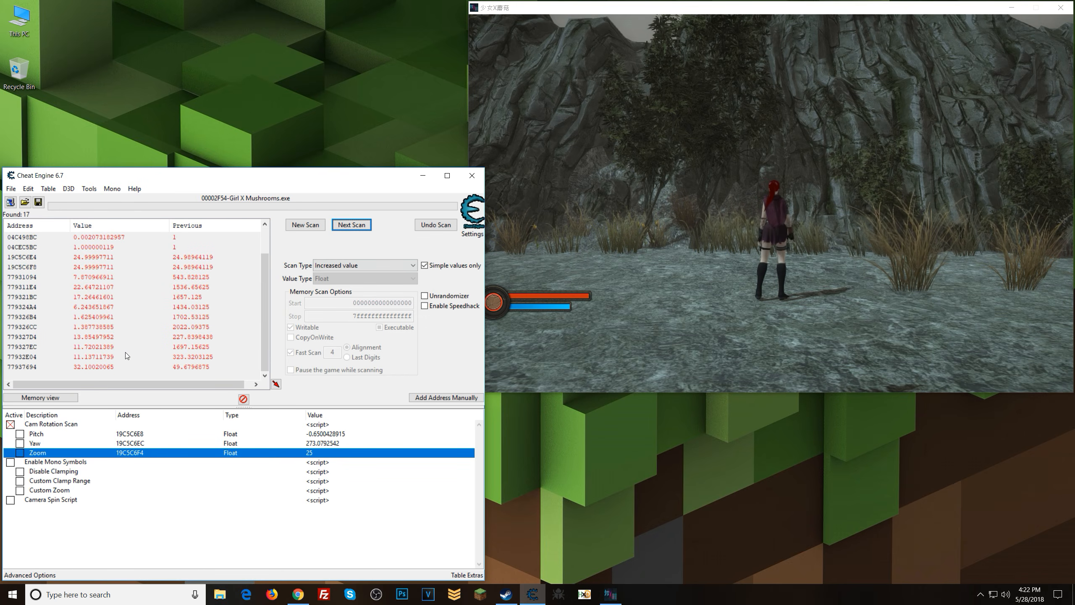
{"action": "scroll", "coordinate": [125, 352], "scroll_direction": "up", "scroll_amount": 1}
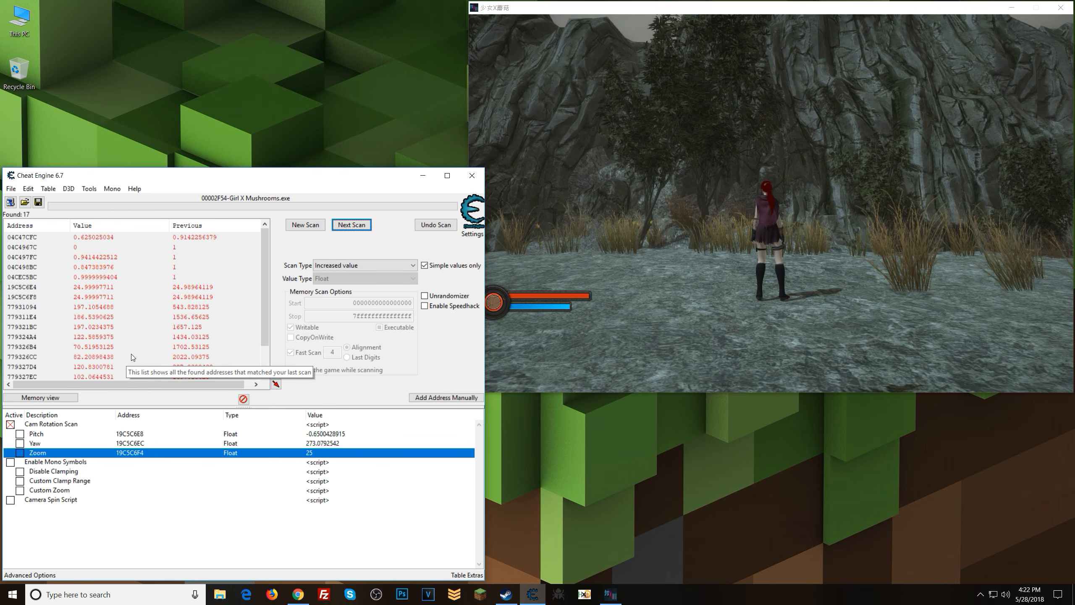
{"action": "scroll", "coordinate": [199, 315], "scroll_direction": "down", "scroll_amount": 1}
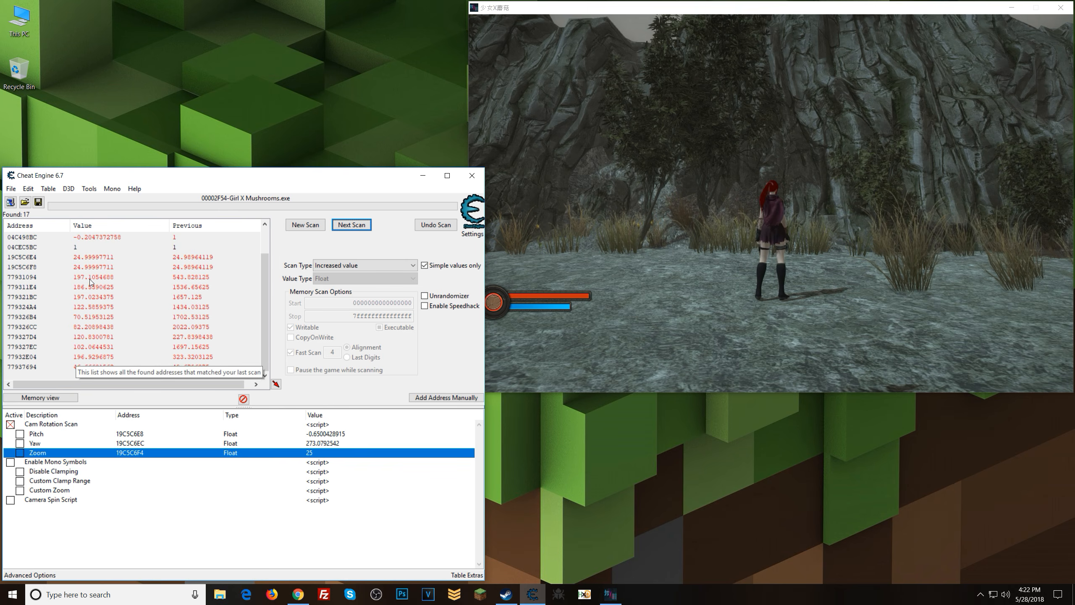
{"action": "scroll", "coordinate": [89, 326], "scroll_direction": "up", "scroll_amount": 1}
{"action": "left_click", "coordinate": [93, 296]}
{"action": "left_click", "coordinate": [94, 288]}
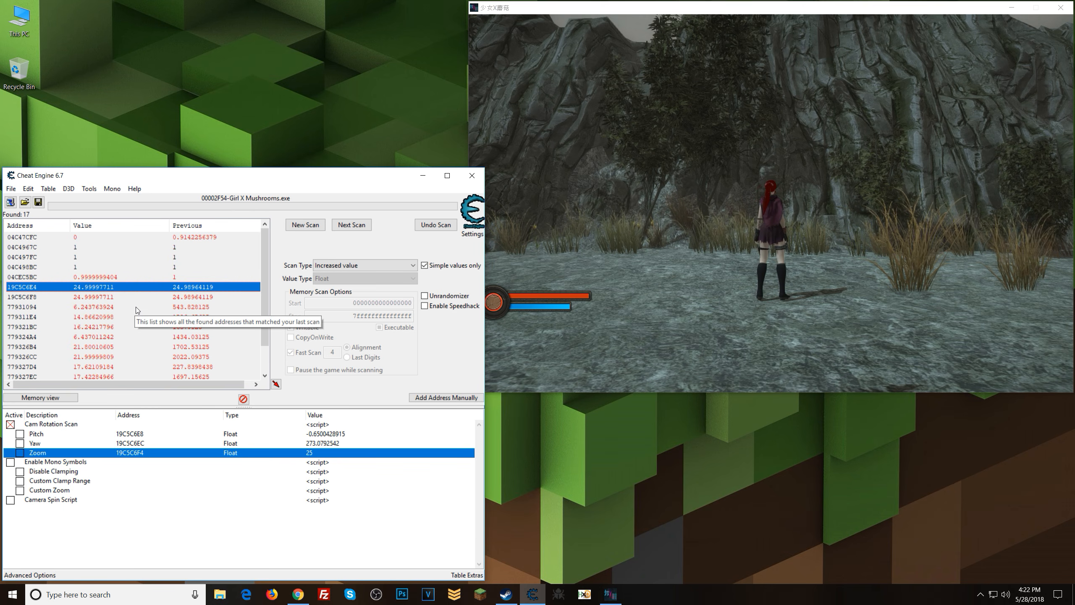
{"action": "scroll", "coordinate": [145, 307], "scroll_direction": "down", "scroll_amount": 1}
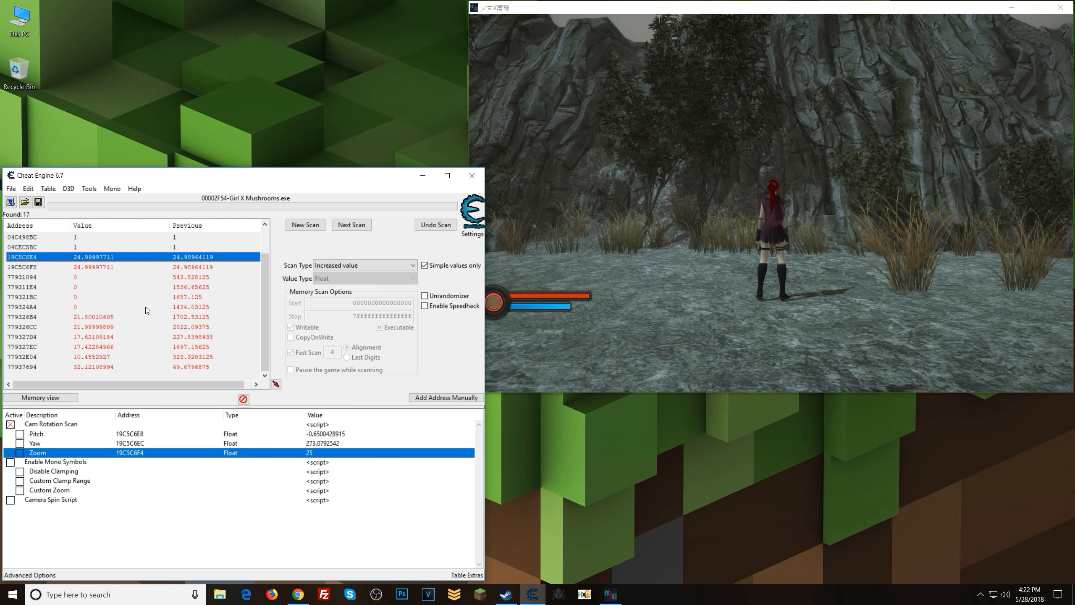
{"action": "scroll", "coordinate": [106, 358], "scroll_direction": "up", "scroll_amount": 1}
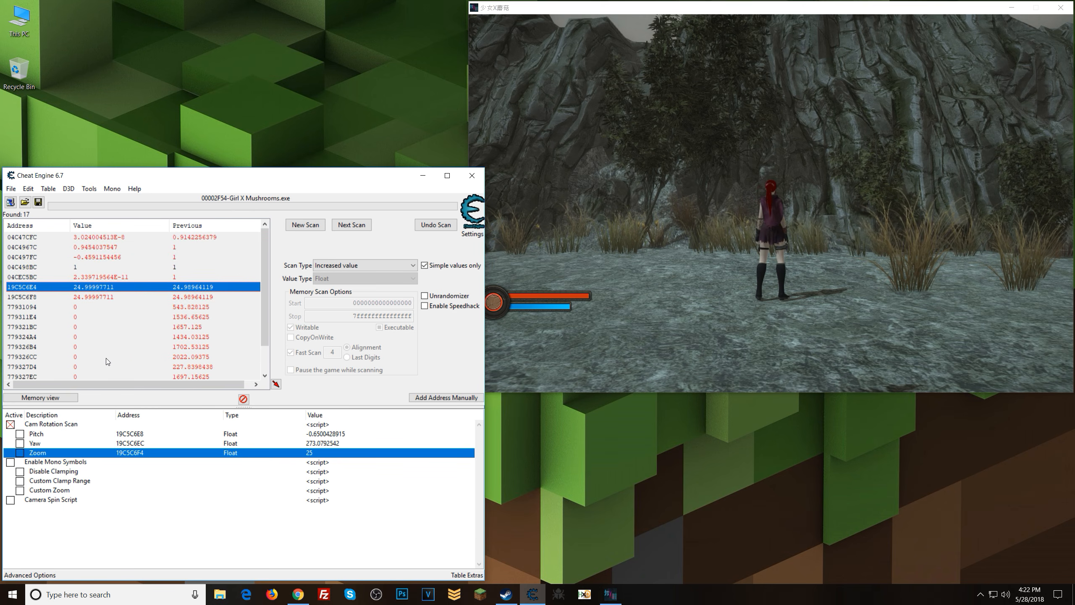
{"action": "double_click", "coordinate": [22, 287]}
{"action": "double_click", "coordinate": [22, 297]}
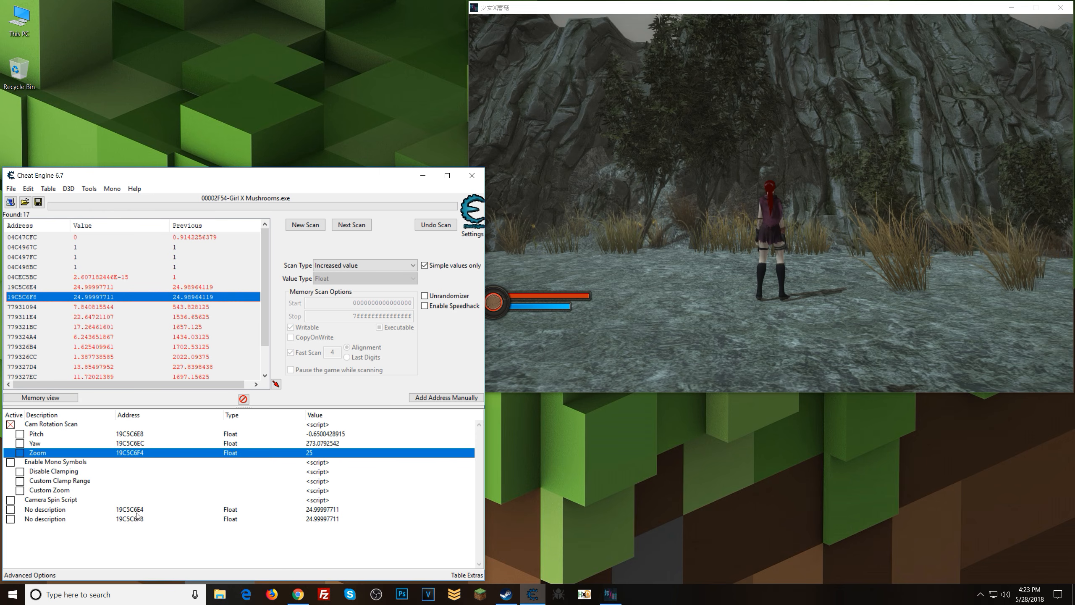
Freeze the added addresses 19C5C6E4 and 19C5C6F8, then return to the game and run toward the camera to test them.
{"action": "left_click", "coordinate": [312, 511]}
{"action": "left_click", "coordinate": [308, 520]}
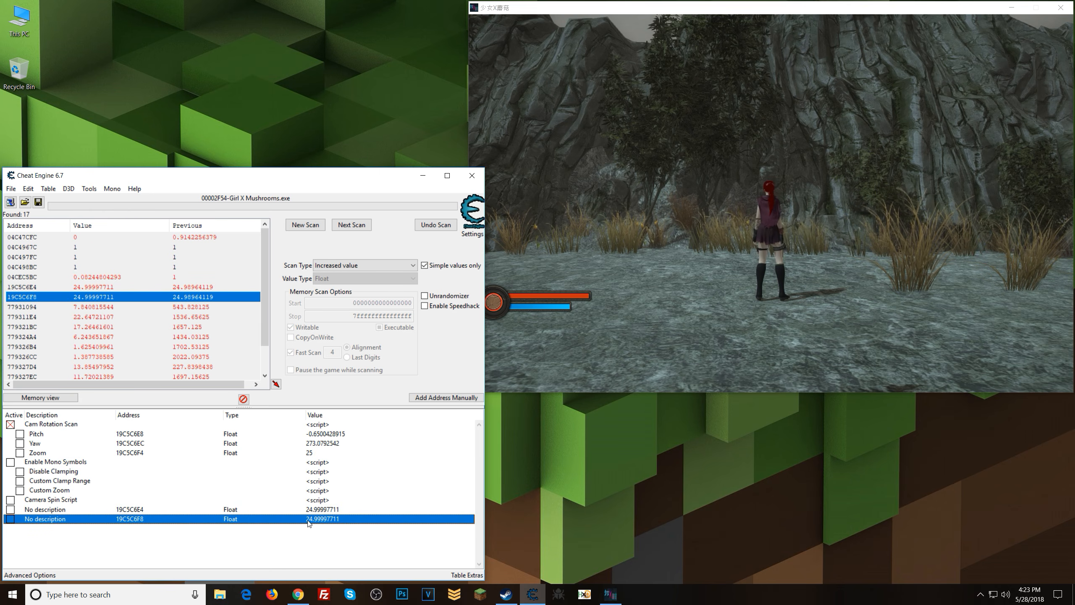
{"action": "left_click", "coordinate": [139, 453]}
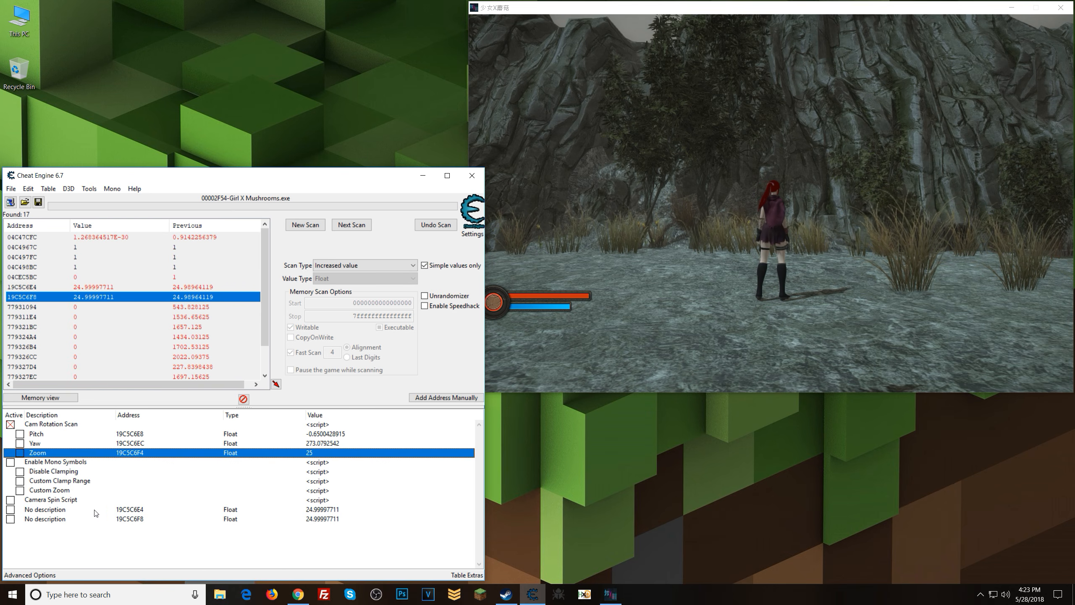
{"action": "left_click", "coordinate": [10, 509]}
{"action": "left_click", "coordinate": [10, 519]}
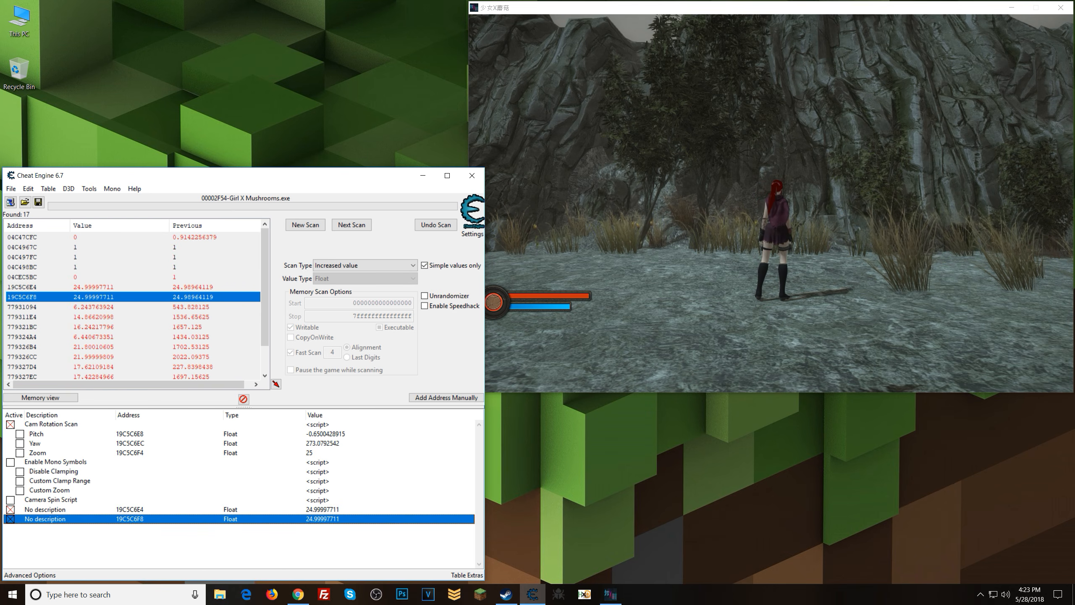
{"action": "key", "text": "alt+Tab"}
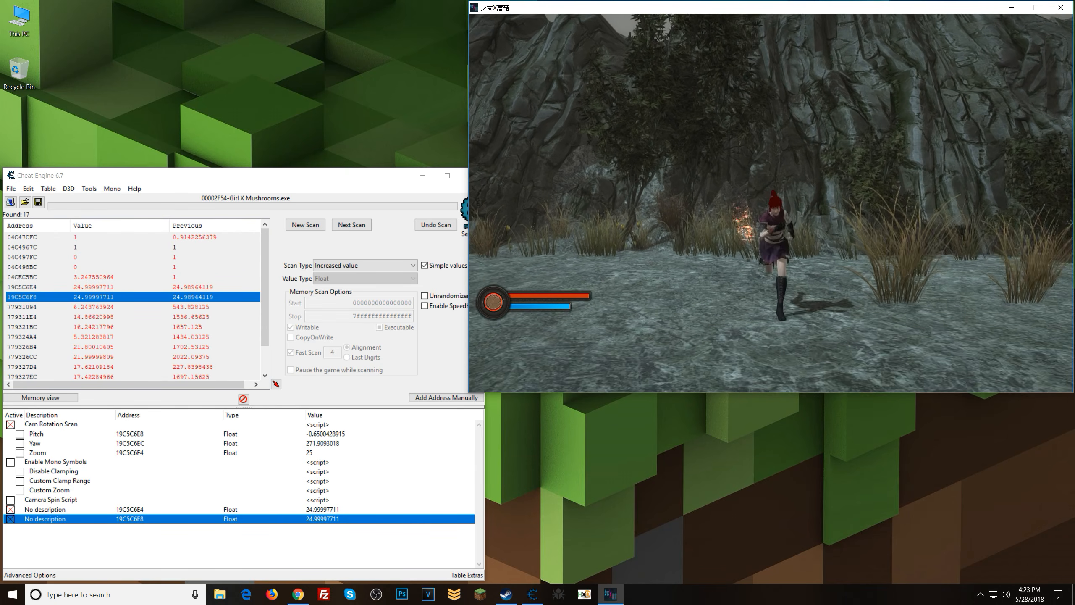
{"action": "key", "text": "s"}
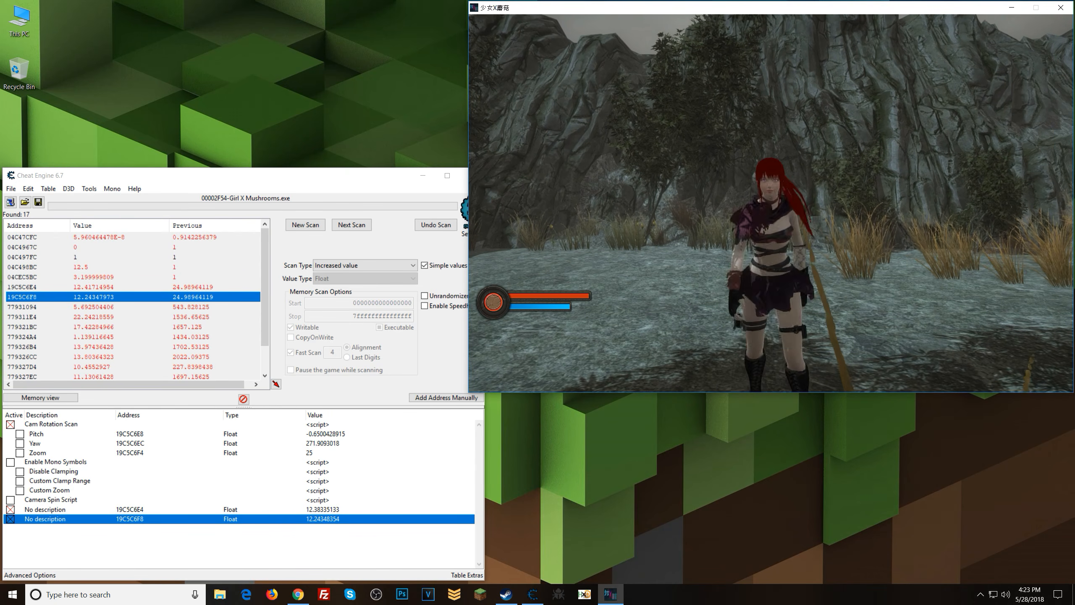
Run the character toward the camera, then switch to Cheat Engine and set the value of address 19C5C6E4 to 10.
{"action": "key", "text": "s"}
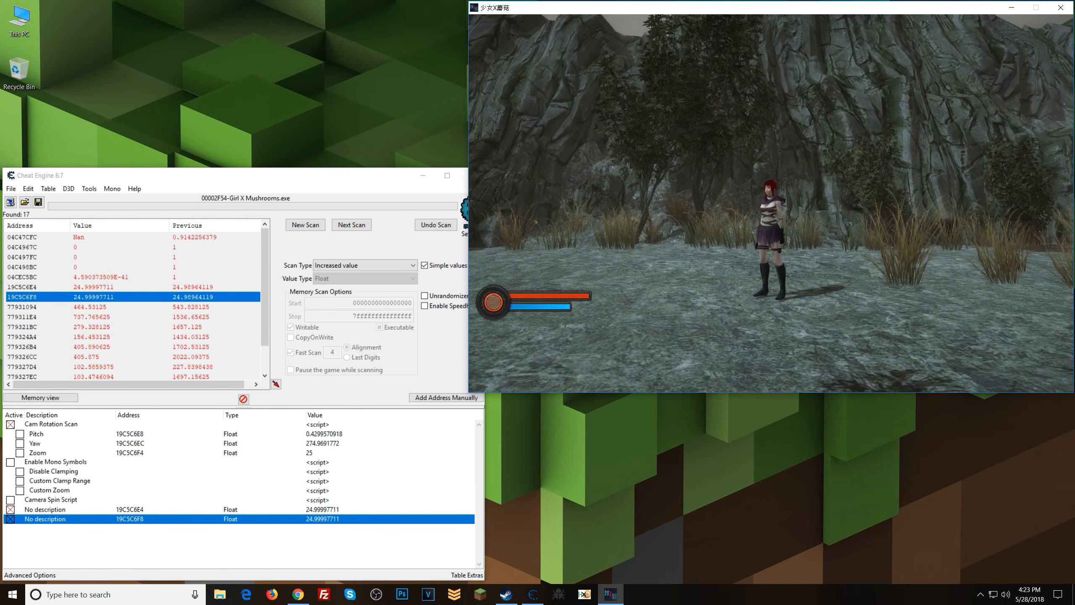
{"action": "key", "text": "alt+Tab"}
{"action": "double_click", "coordinate": [324, 508]}
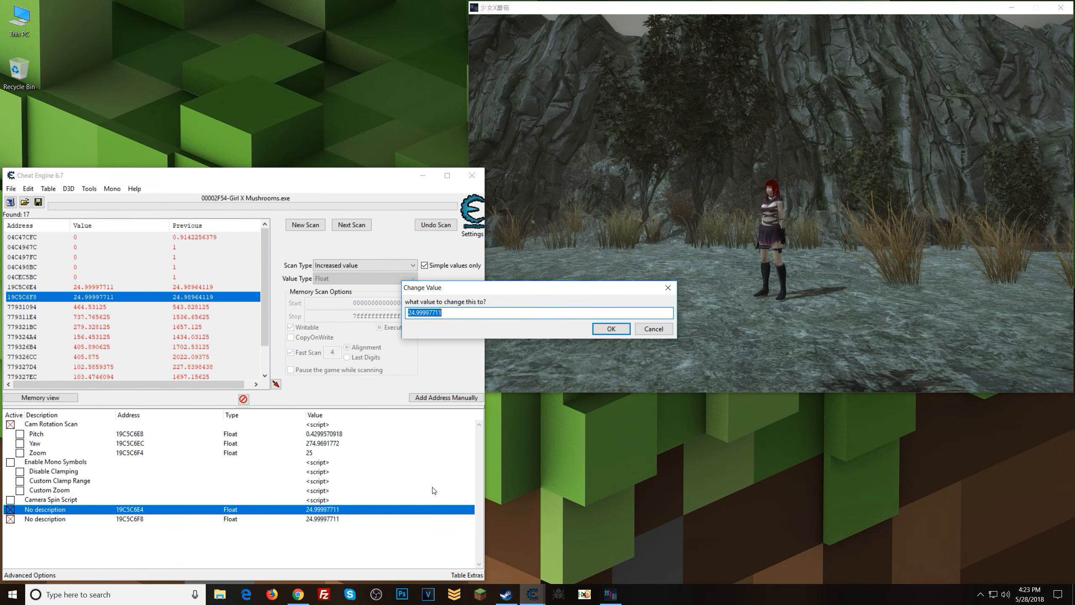
{"action": "type", "text": "10"}
{"action": "key", "text": "Return"}
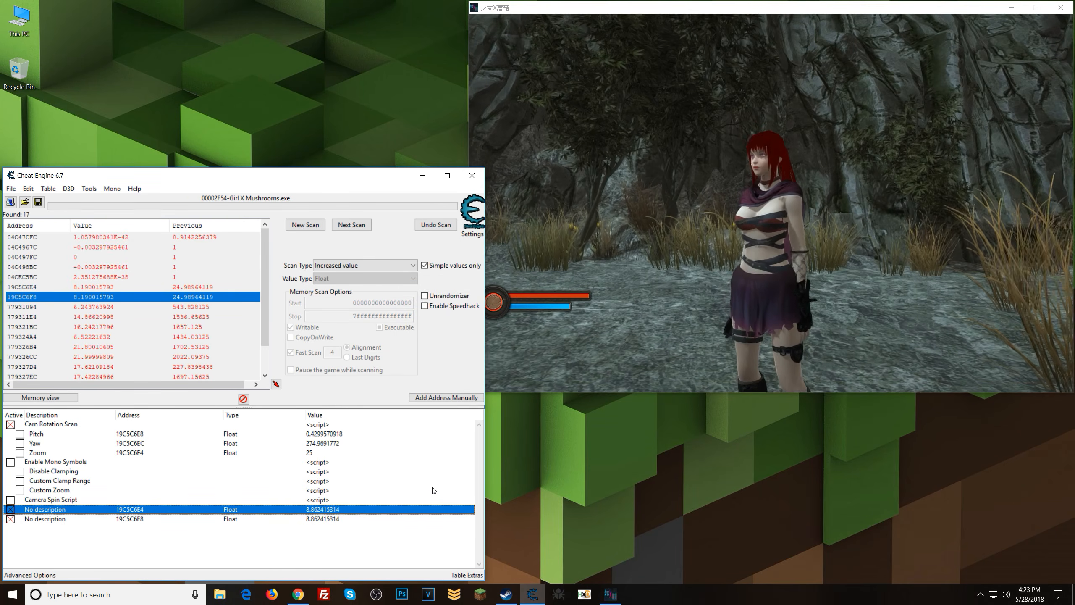
Check the camera in the game, unfreeze address 19C5C6E4 in Cheat Engine, and switch back to the game.
{"action": "left_click", "coordinate": [772, 202]}
{"action": "key", "text": "alt+Tab"}
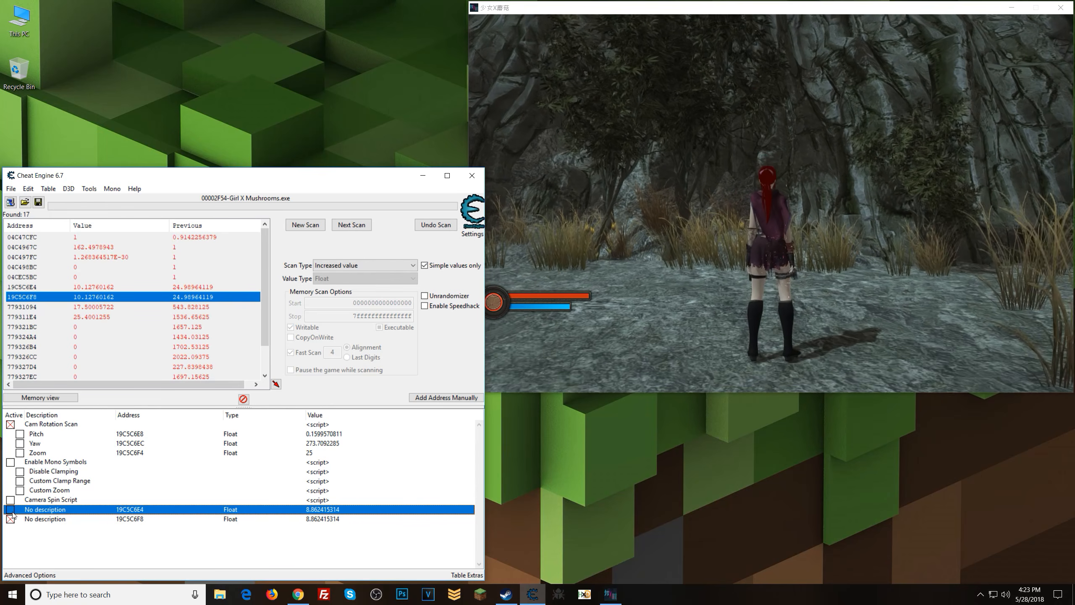
{"action": "key", "text": "alt+Tab"}
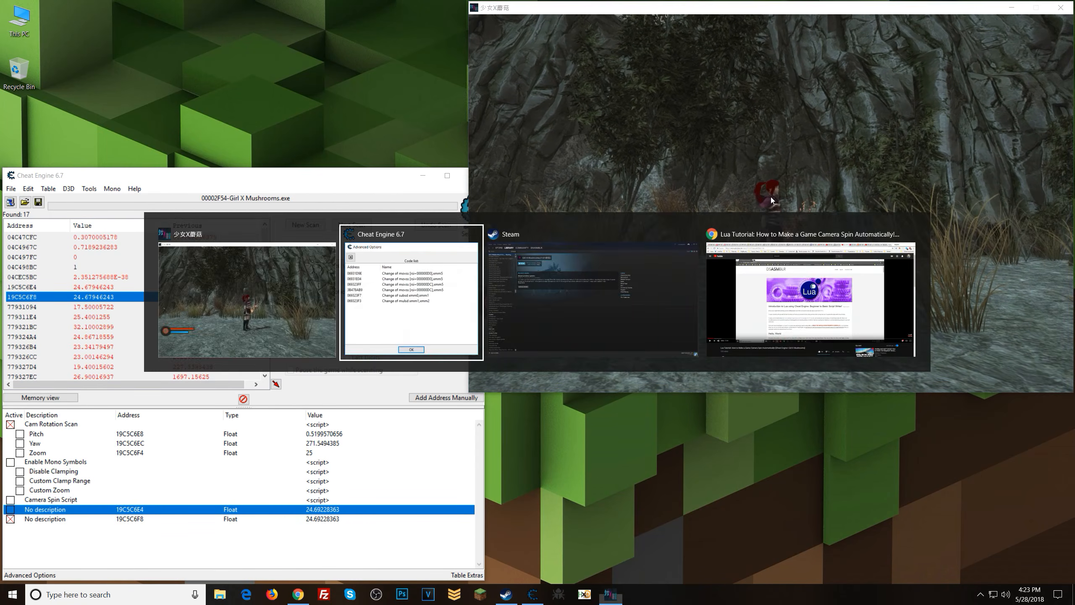
Set the value of address 19C5C6F8 to 6 in Cheat Engine, then delete that record from the address table.
{"action": "double_click", "coordinate": [321, 519]}
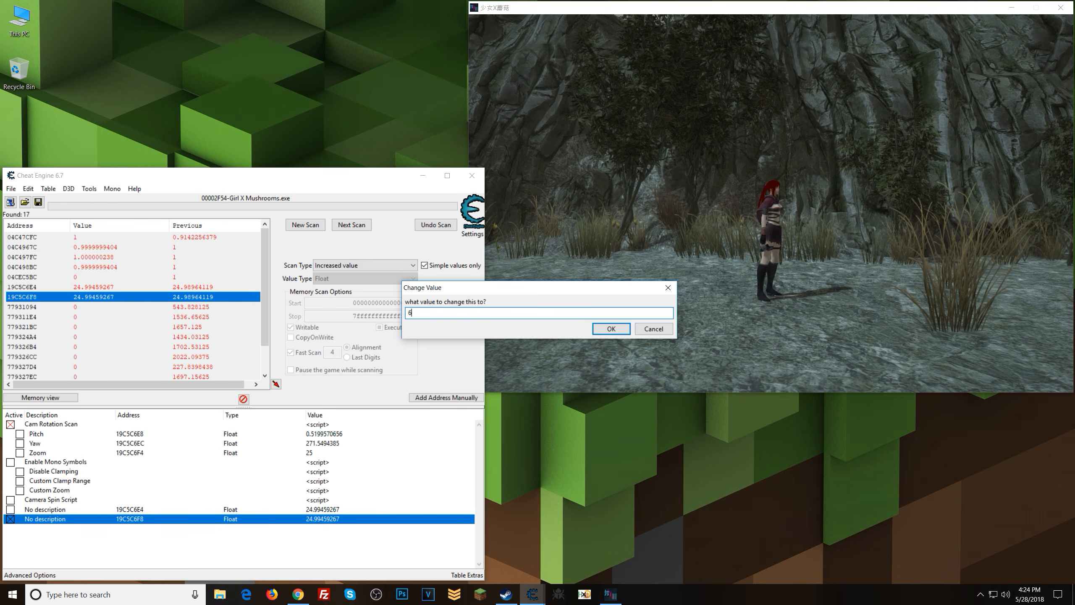
{"action": "type", "text": "6"}
{"action": "key", "text": "Return"}
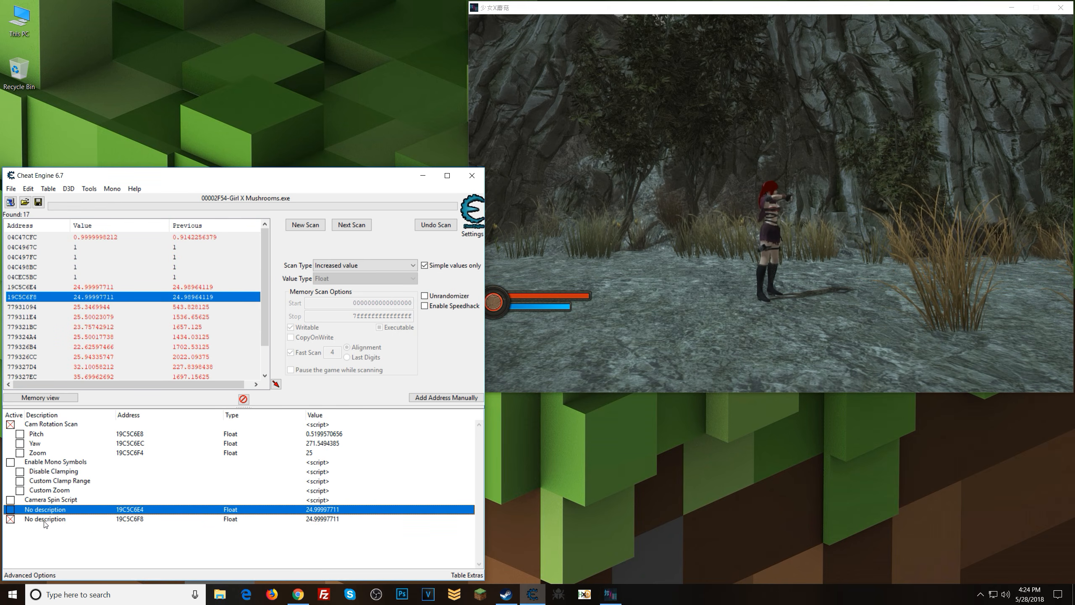
{"action": "key", "text": "Delete"}
{"action": "key", "text": "Return"}
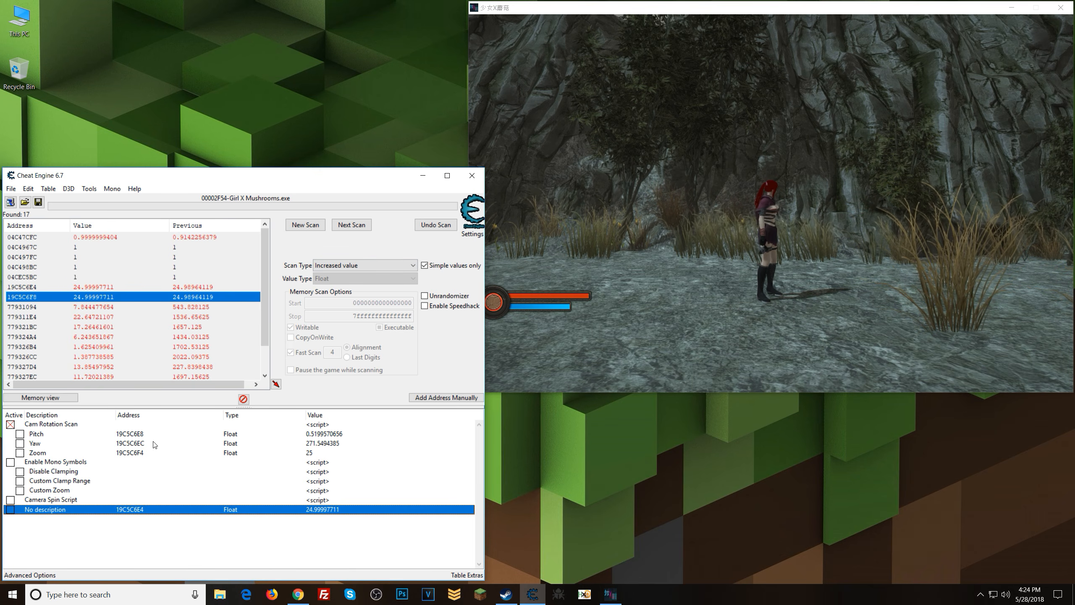
Return to the game and run the character toward and away from the camera to watch the value of 19C5C6E4.
{"action": "left_click", "coordinate": [808, 243]}
{"action": "key", "text": "a"}
{"action": "key", "text": "s"}
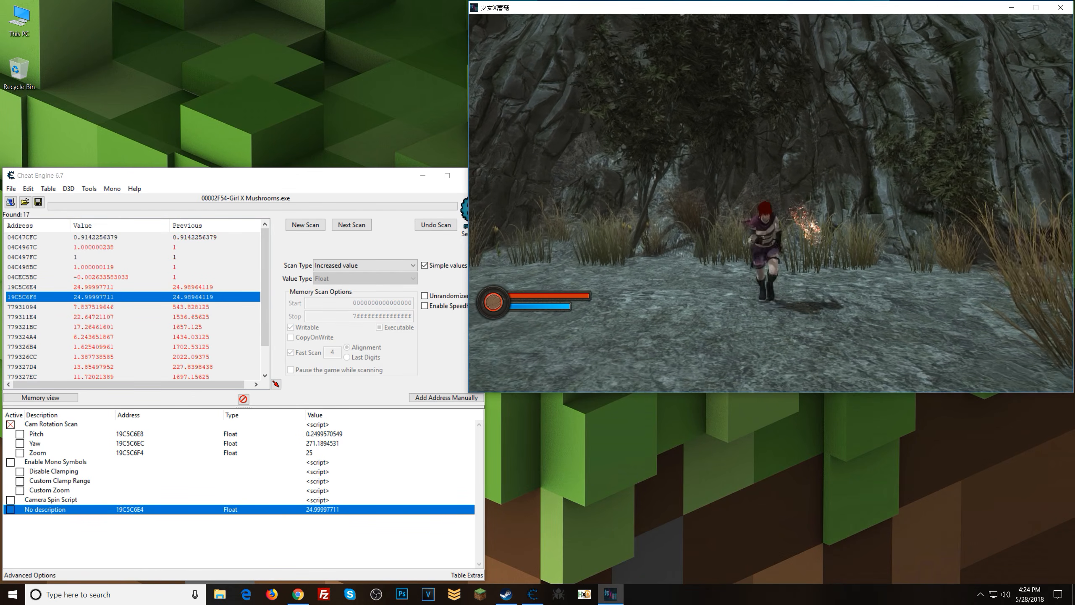
{"action": "key", "text": "w"}
{"action": "key", "text": "s"}
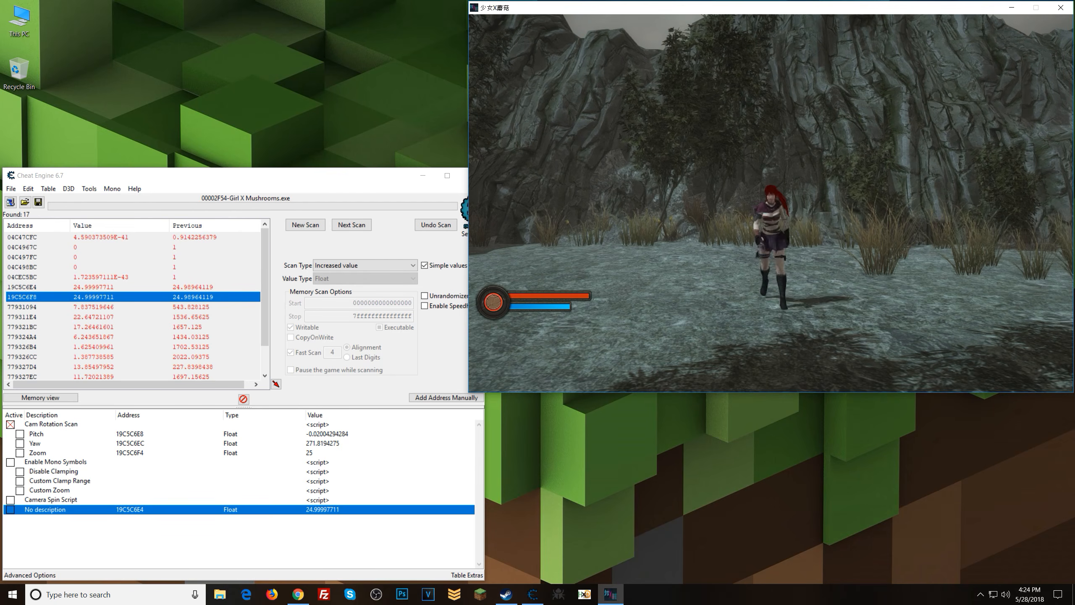
{"action": "key", "text": "s"}
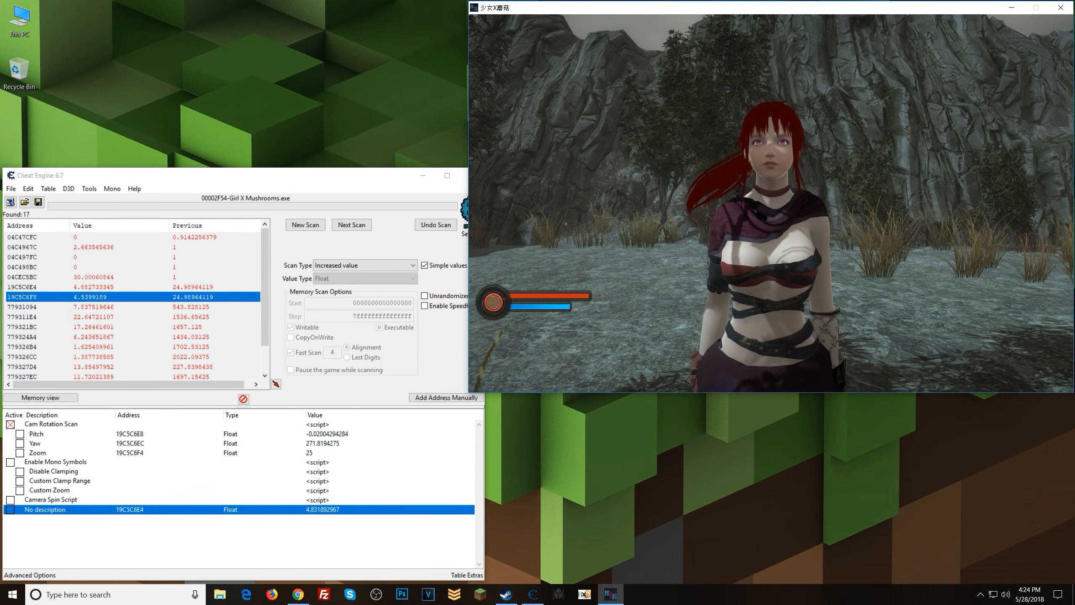
{"action": "key", "text": "w"}
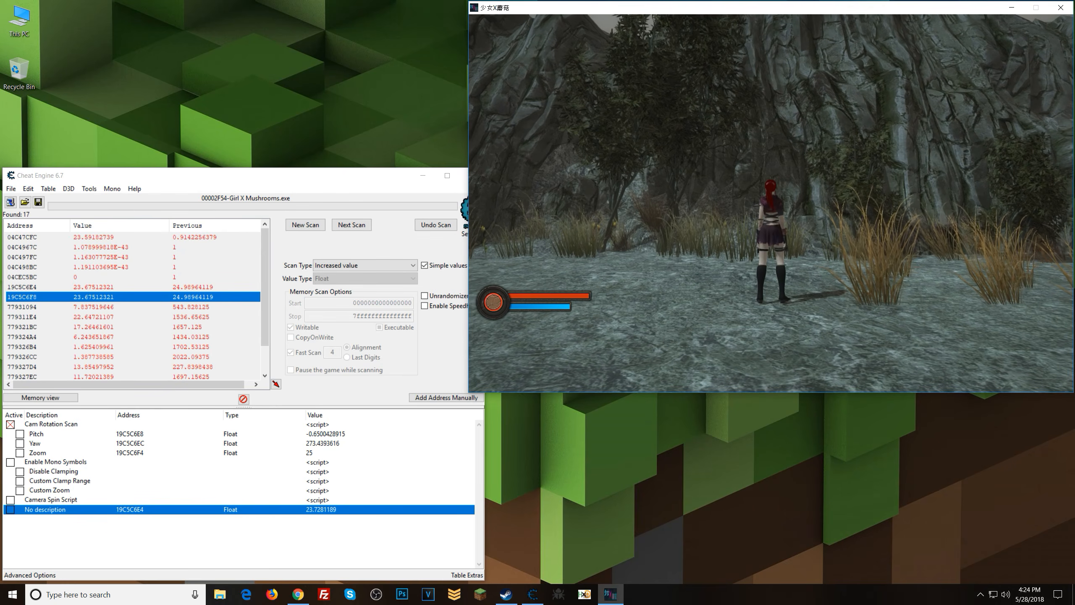
Switch to Cheat Engine and start finding out what accesses address 19C5C6E4.
{"action": "key", "text": "alt+Tab"}
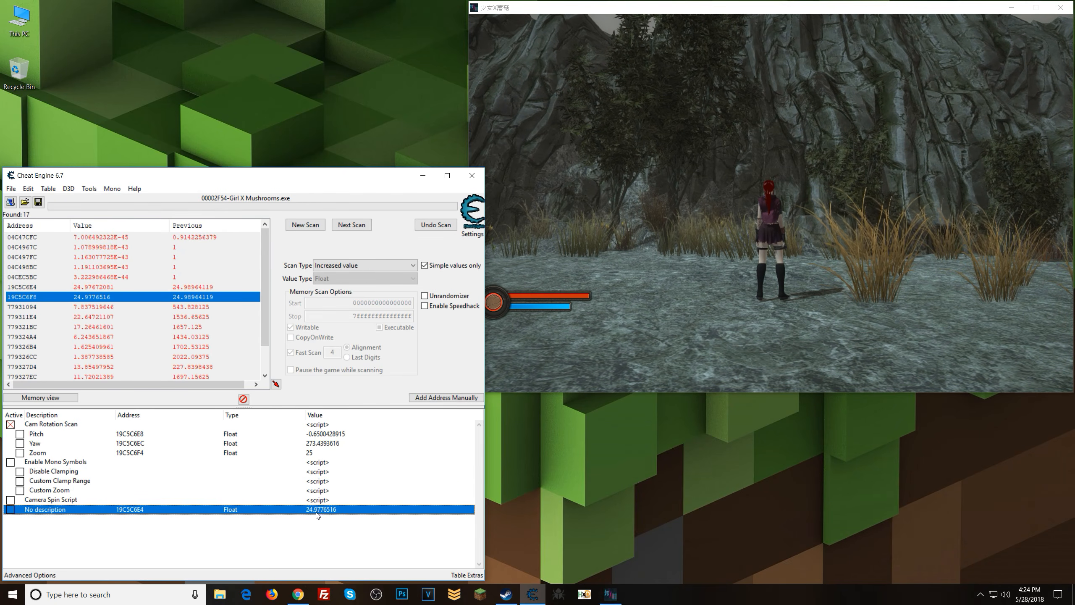
{"action": "right_click", "coordinate": [318, 513]}
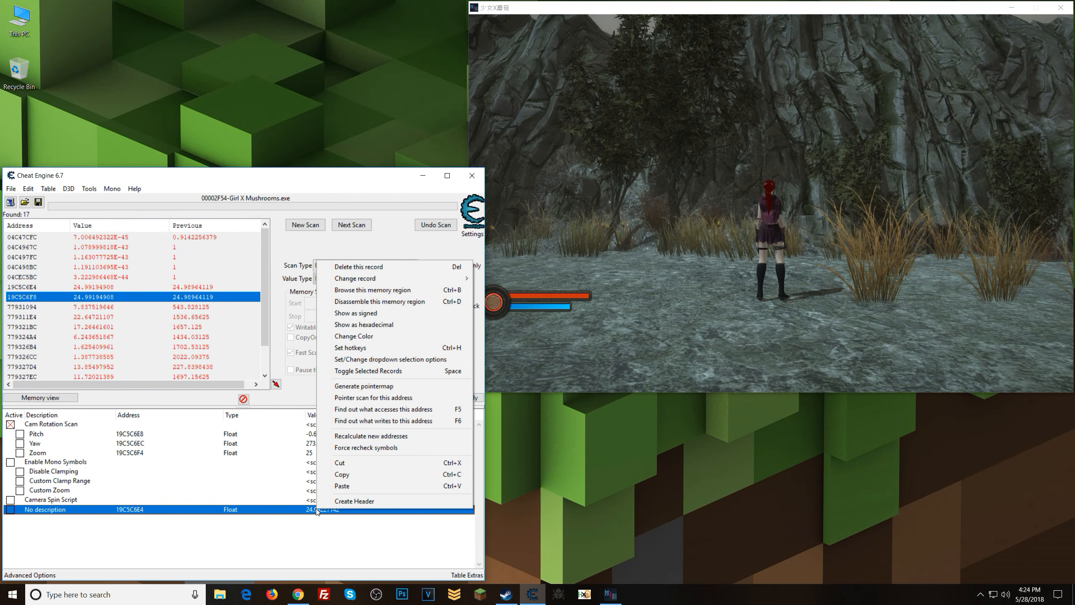
{"action": "left_click", "coordinate": [396, 410]}
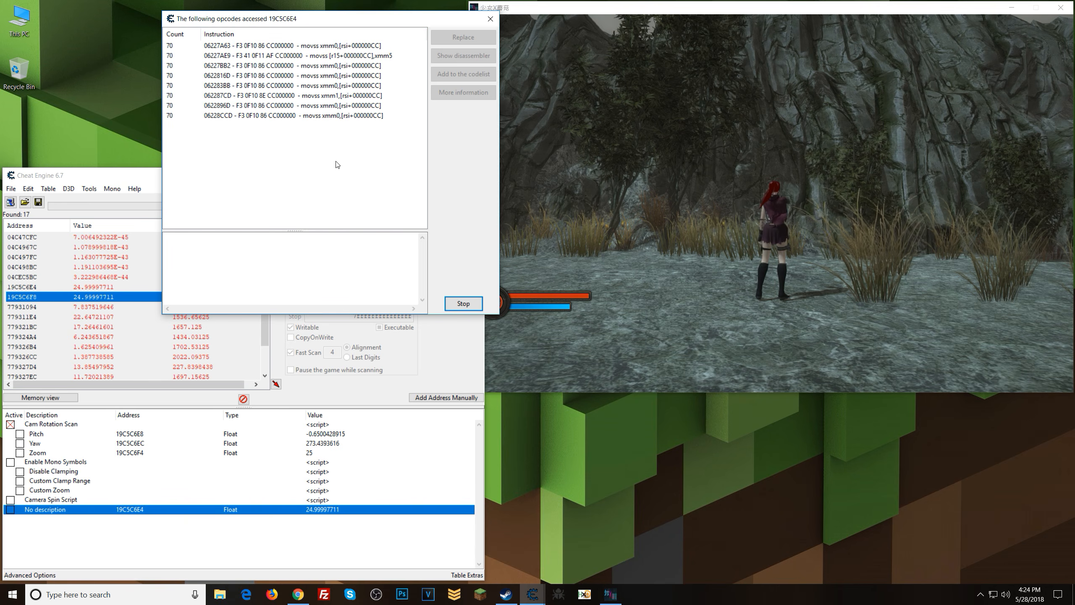
Run the character away from and toward the camera in the game, checking the list of accessing instructions for new entries.
{"action": "key", "text": "alt+Tab"}
{"action": "key", "text": "w"}
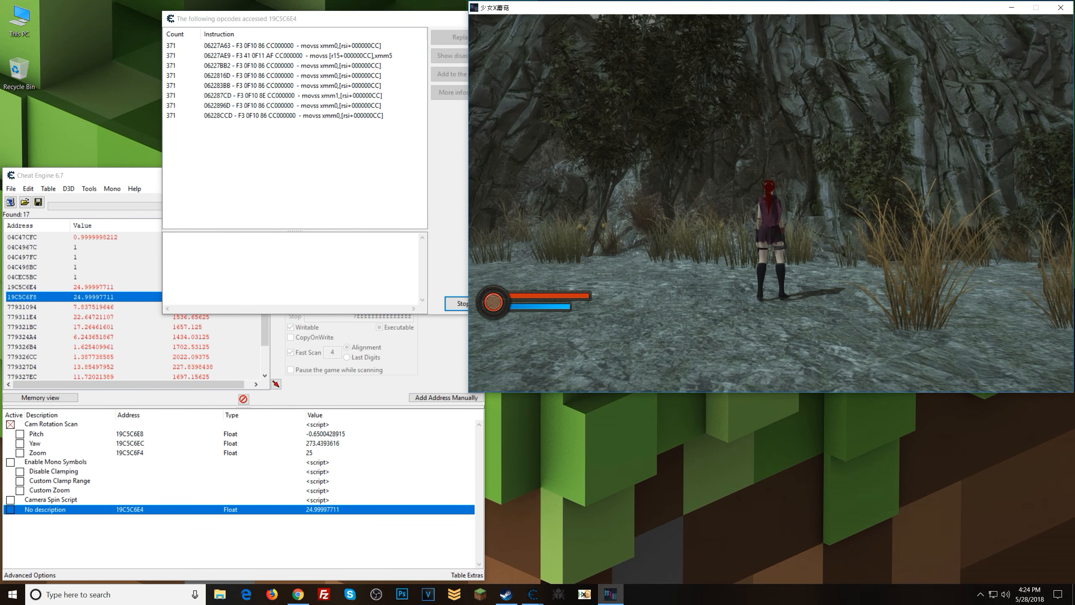
{"action": "key", "text": "s"}
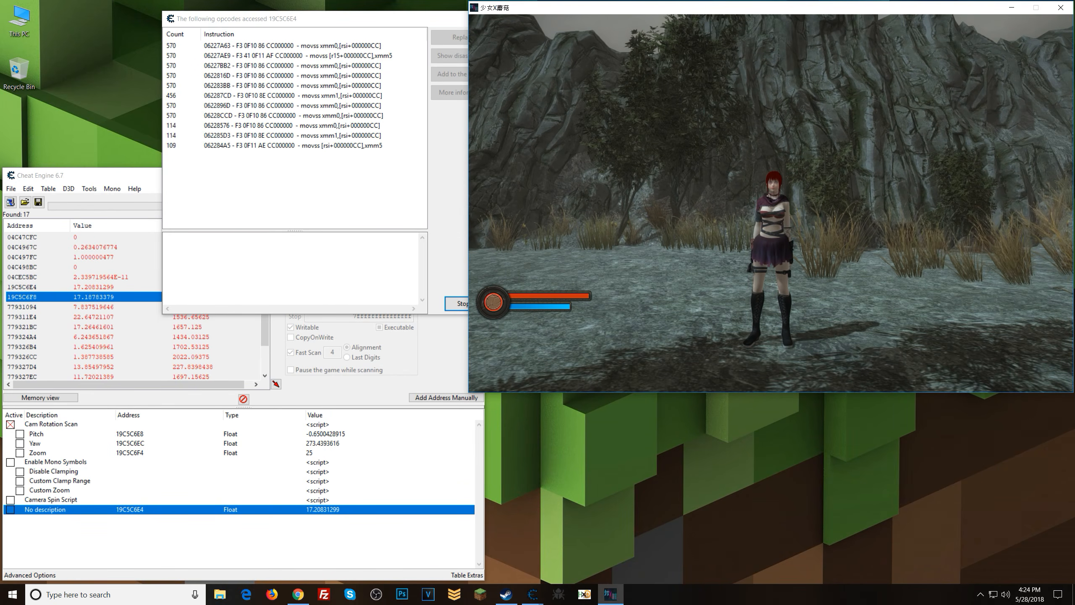
{"action": "key", "text": "alt+Tab"}
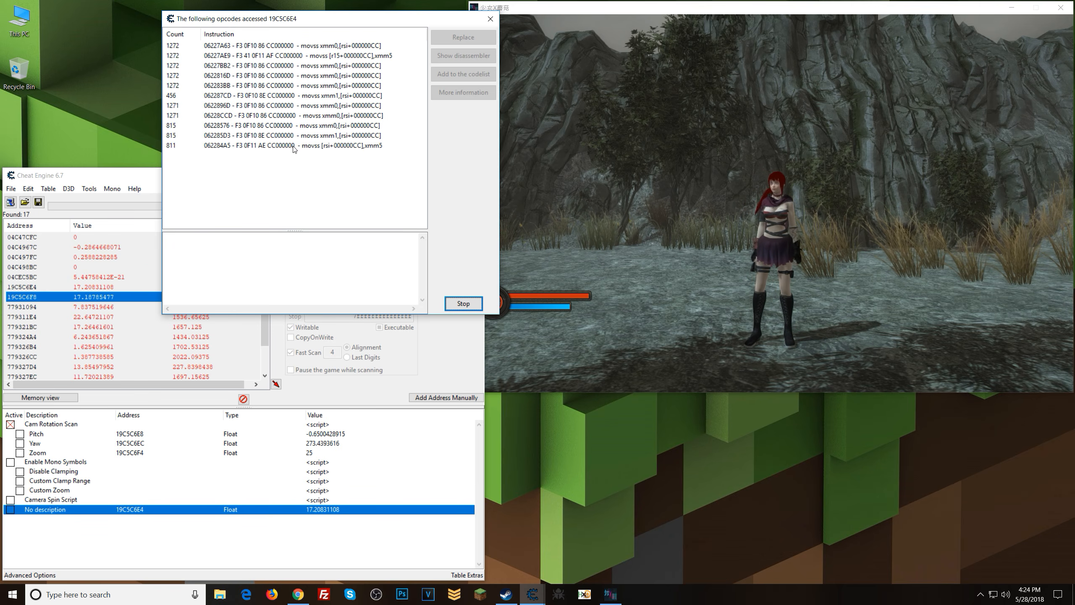
{"action": "left_click", "coordinate": [771, 203]}
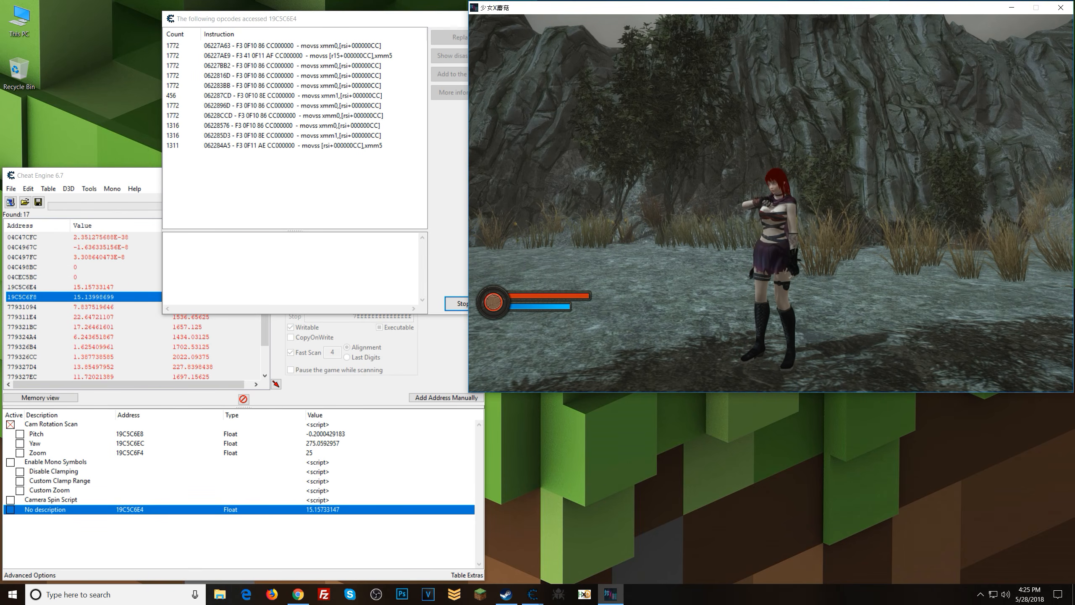
Show the instruction 062284A5 in the disassembler and replace it with code that does nothing, keeping the suggested name.
{"action": "key", "text": "alt+Tab"}
{"action": "left_click", "coordinate": [362, 146]}
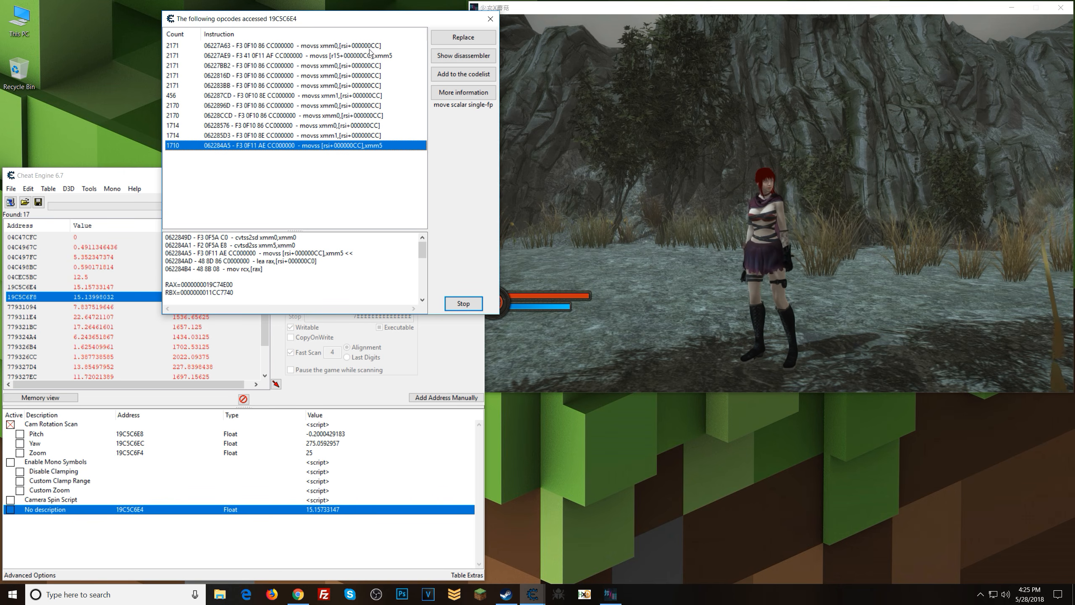
{"action": "left_click", "coordinate": [470, 58]}
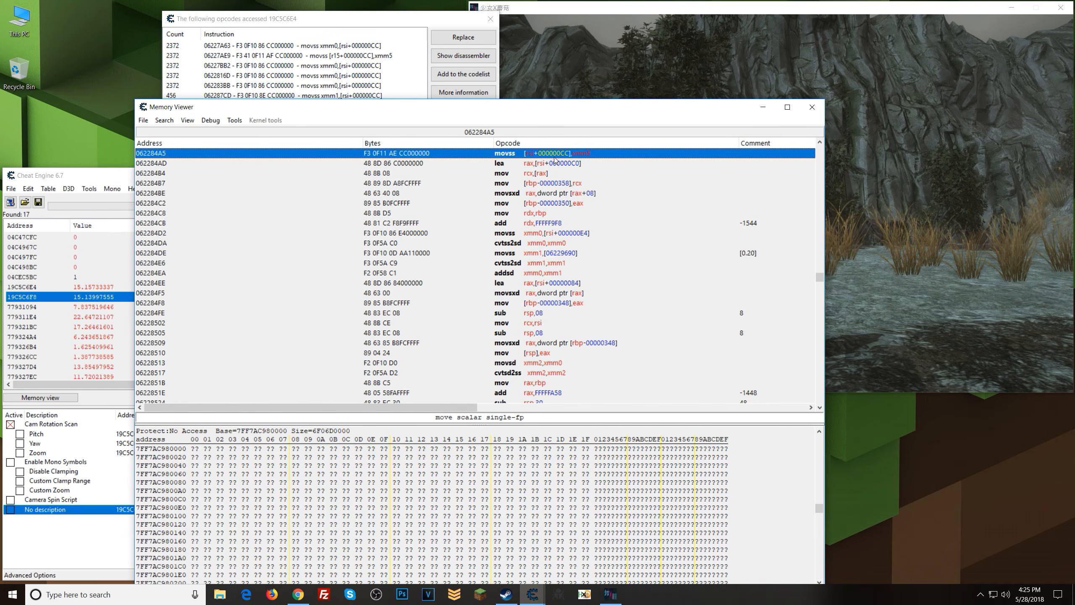
{"action": "left_click_drag", "start_coordinate": [562, 116], "coordinate": [439, 102]}
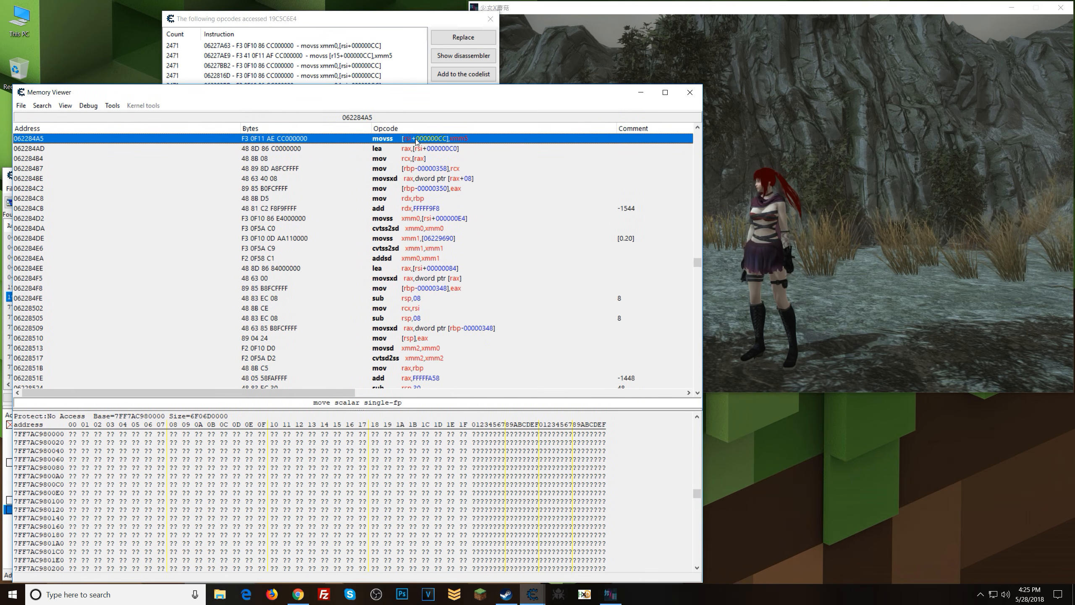
{"action": "right_click", "coordinate": [416, 139]}
{"action": "left_click", "coordinate": [483, 184]}
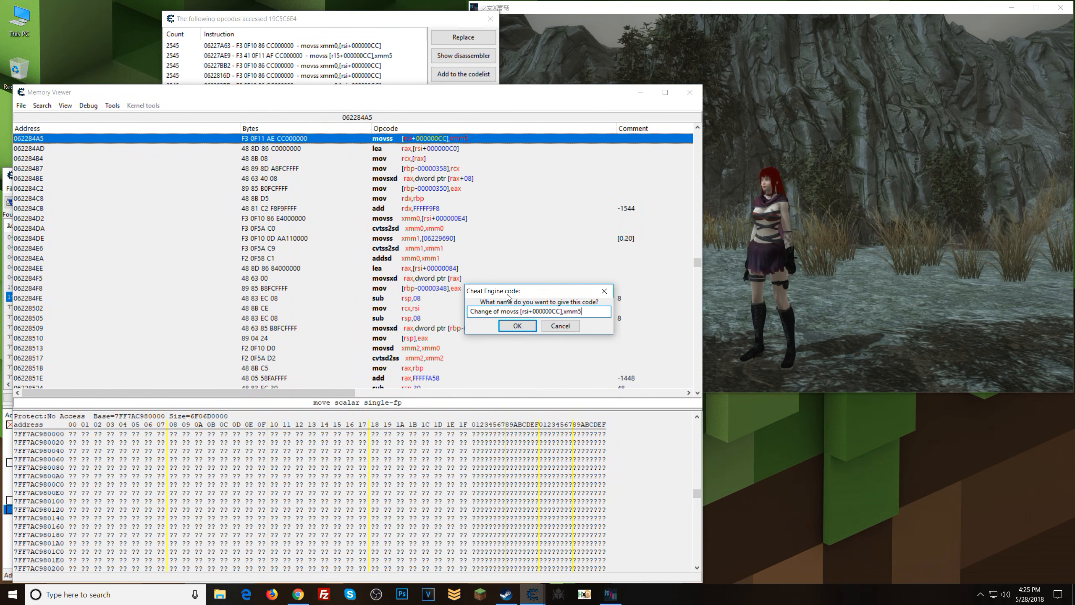
{"action": "left_click", "coordinate": [519, 328]}
Return to the game and move the character around to test the camera distance with the instruction disabled.
{"action": "left_click", "coordinate": [770, 275]}
{"action": "key", "text": "a"}
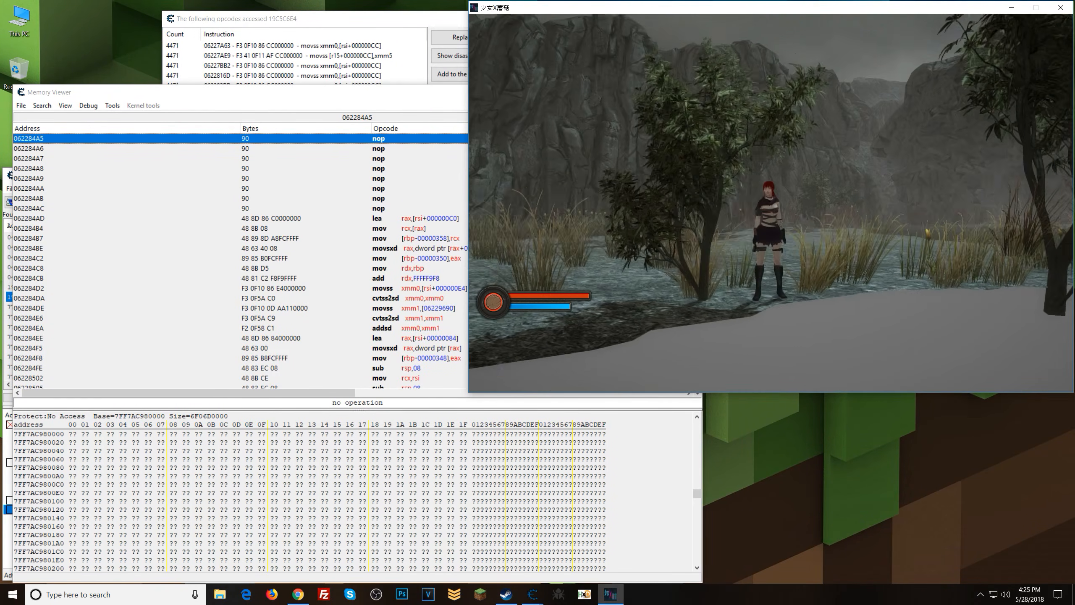
{"action": "key", "text": "d"}
{"action": "key", "text": "space"}
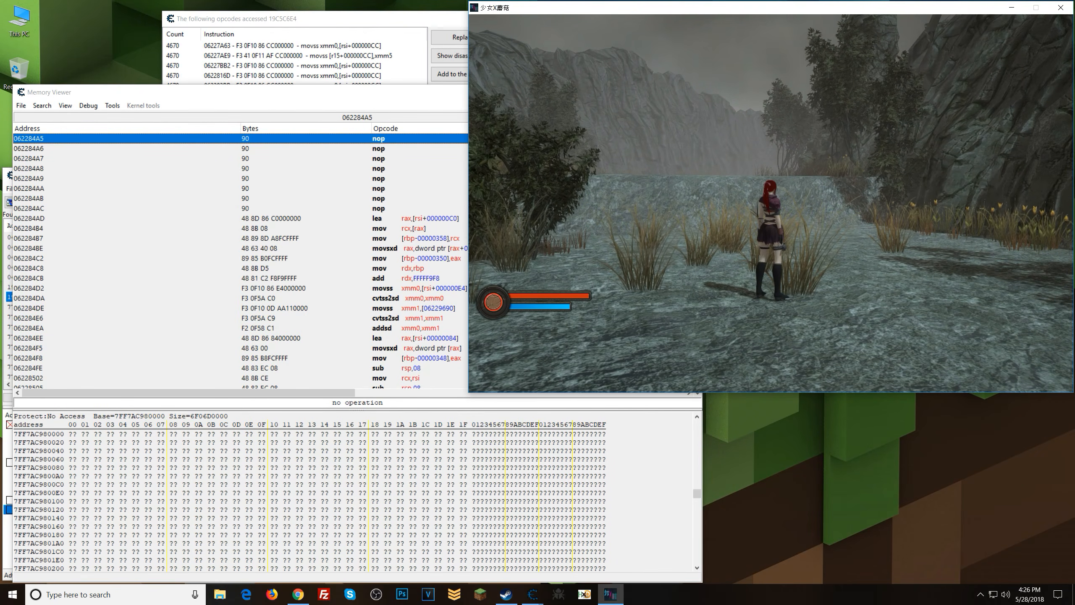
Stop tracking accesses to 19C5C6E4 and close its opcode list, then minimize the Memory Viewer to reveal the address table.
{"action": "key", "text": "alt+Tab"}
{"action": "left_click", "coordinate": [373, 25]}
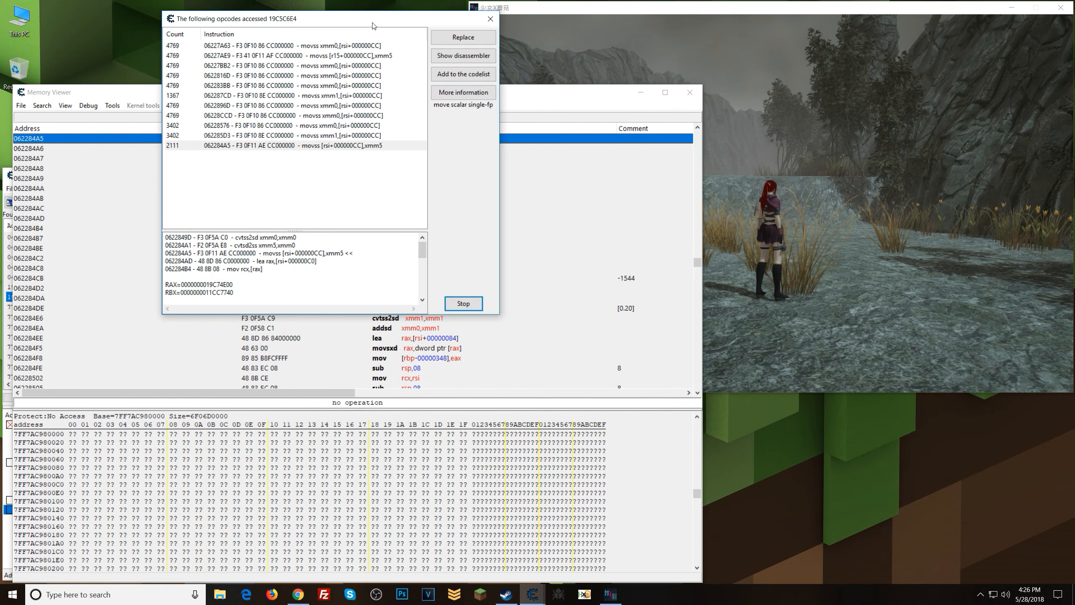
{"action": "left_click", "coordinate": [464, 304]}
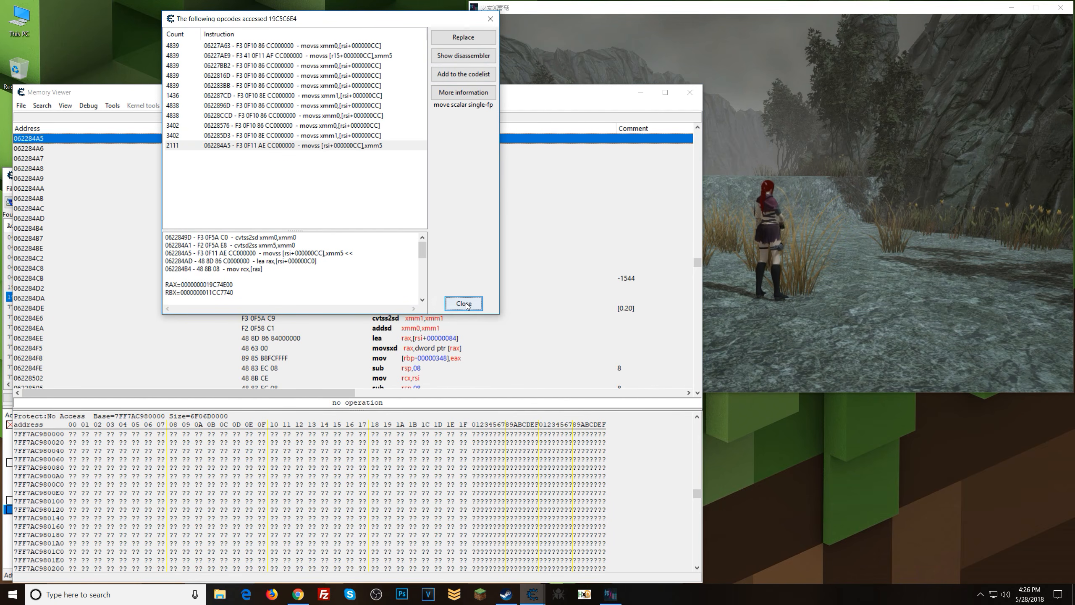
{"action": "left_click", "coordinate": [464, 303]}
{"action": "left_click_drag", "start_coordinate": [475, 99], "coordinate": [676, 57]}
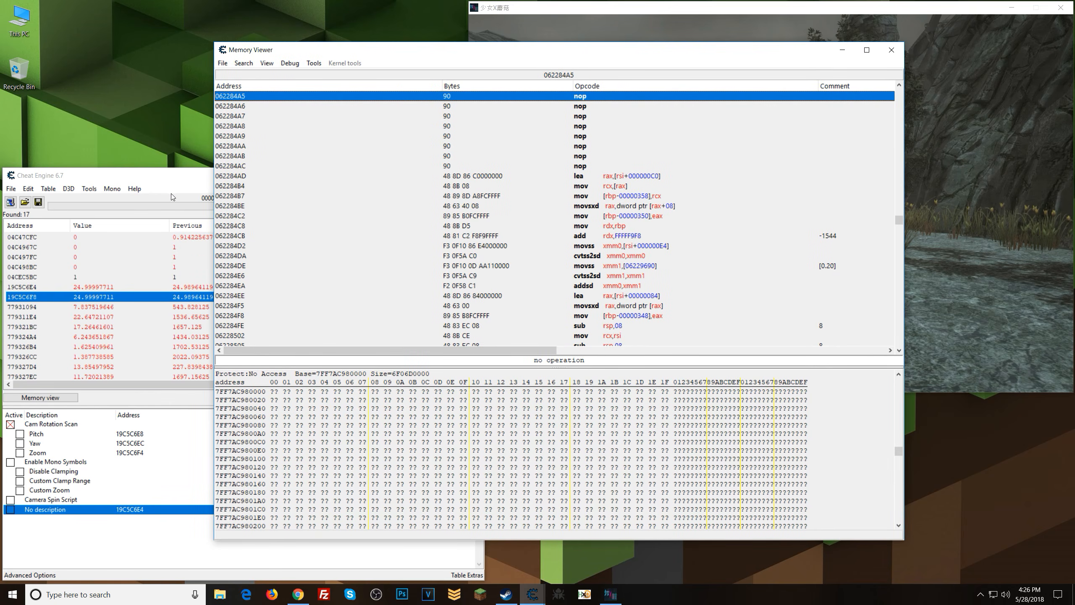
{"action": "left_click", "coordinate": [193, 180]}
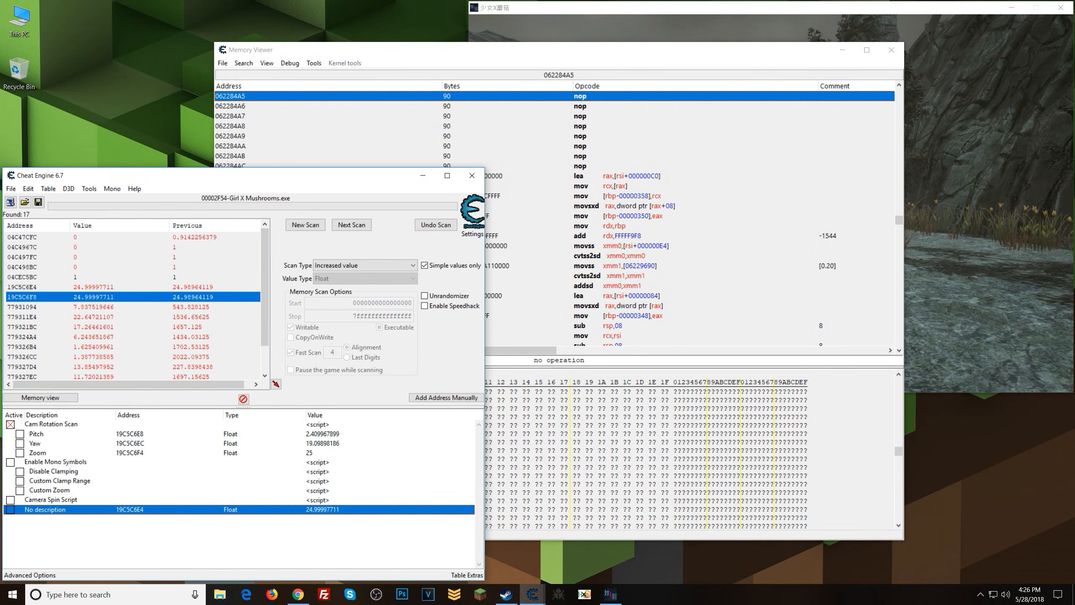
{"action": "left_click", "coordinate": [843, 52]}
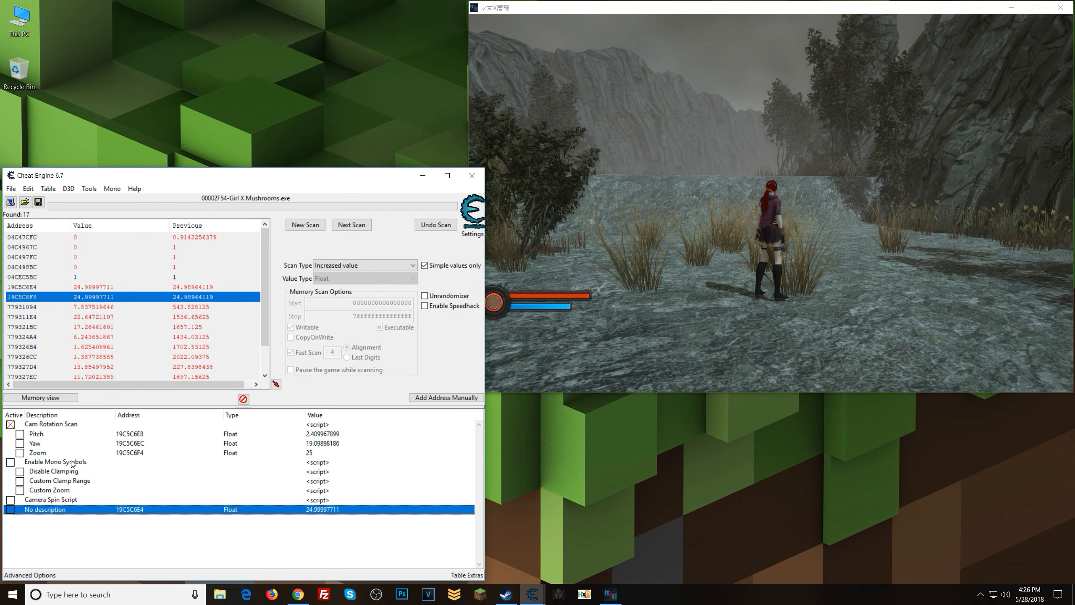
Activate the Enable Mono Symbols and Custom Zoom scripts, then run around in the game and zoom the camera out to 61.
{"action": "left_click", "coordinate": [11, 461]}
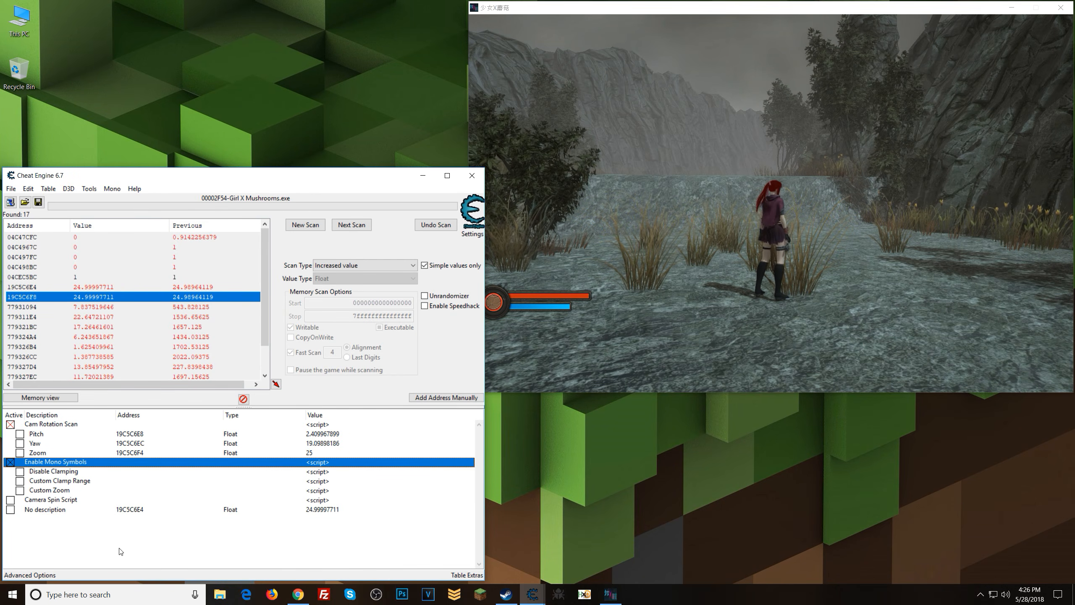
{"action": "left_click", "coordinate": [51, 491]}
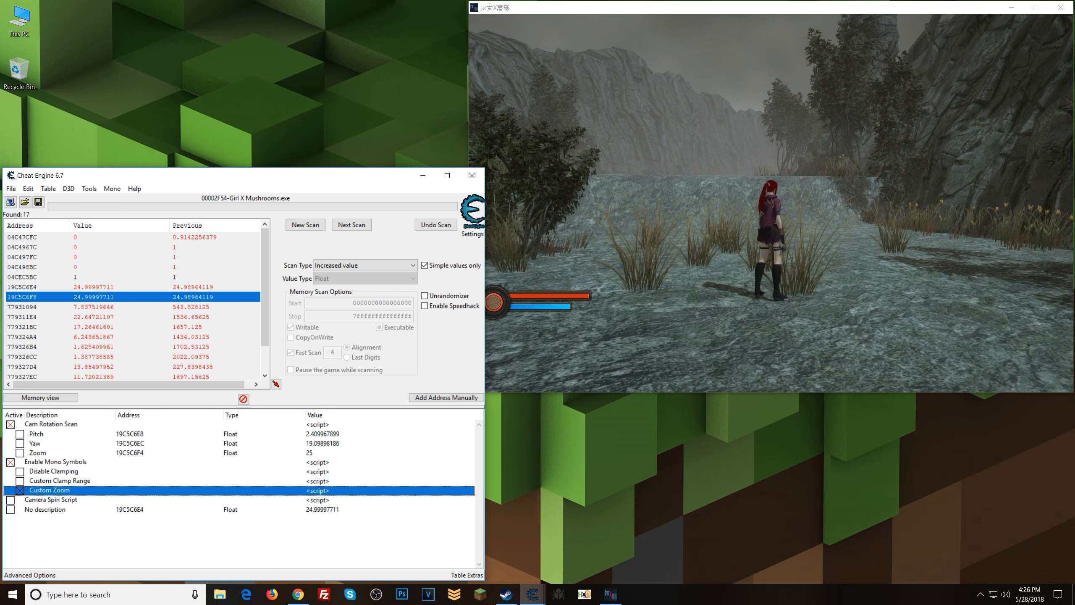
{"action": "left_click", "coordinate": [770, 203]}
{"action": "key", "text": "w"}
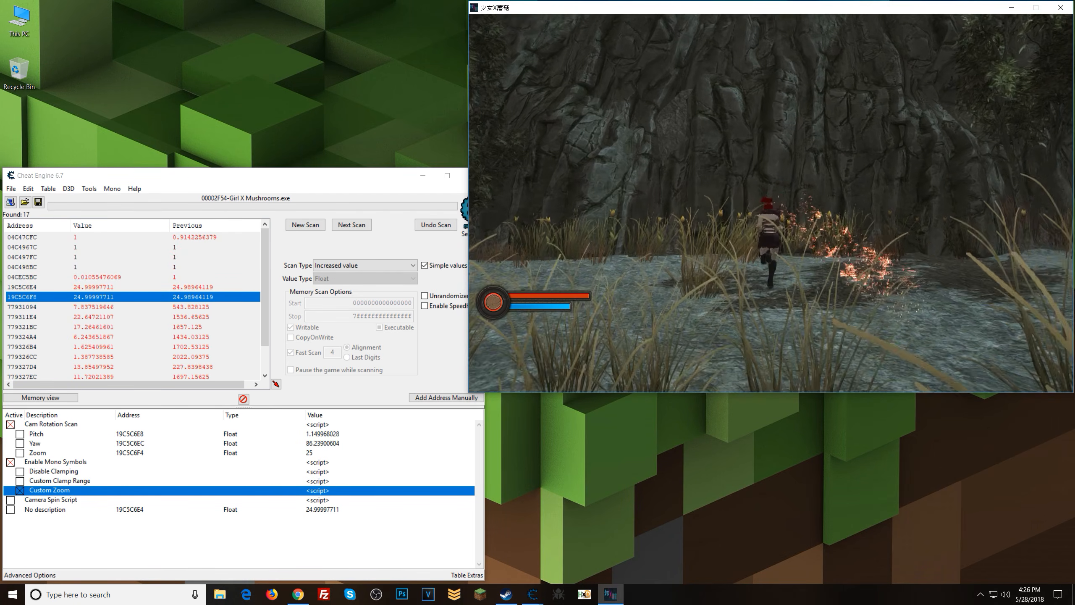
{"action": "left_click", "coordinate": [771, 203]}
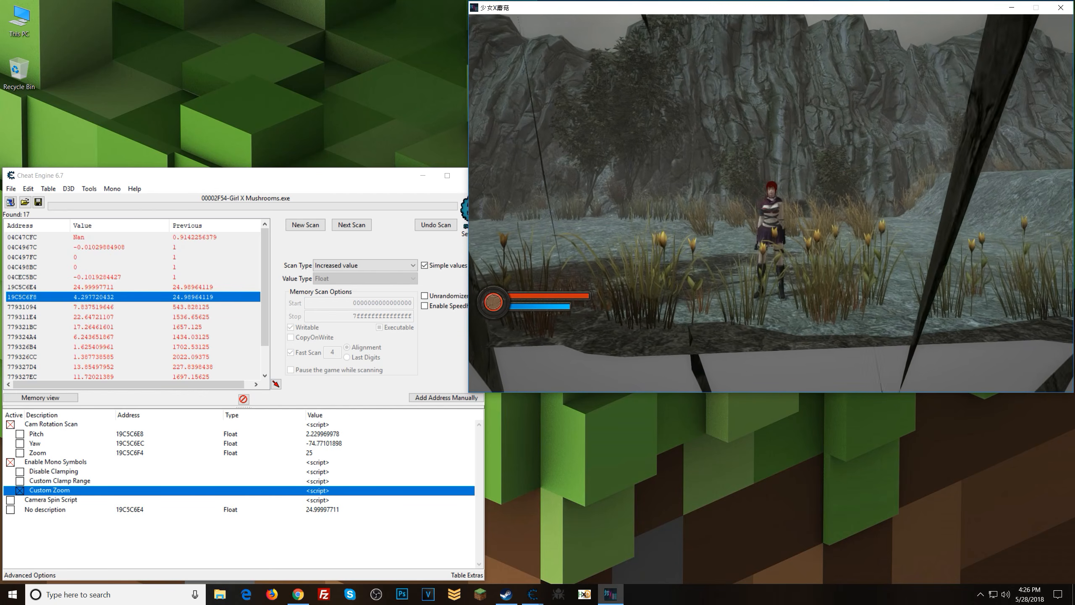
{"action": "scroll", "coordinate": [770, 203], "scroll_direction": "down", "scroll_amount": 12}
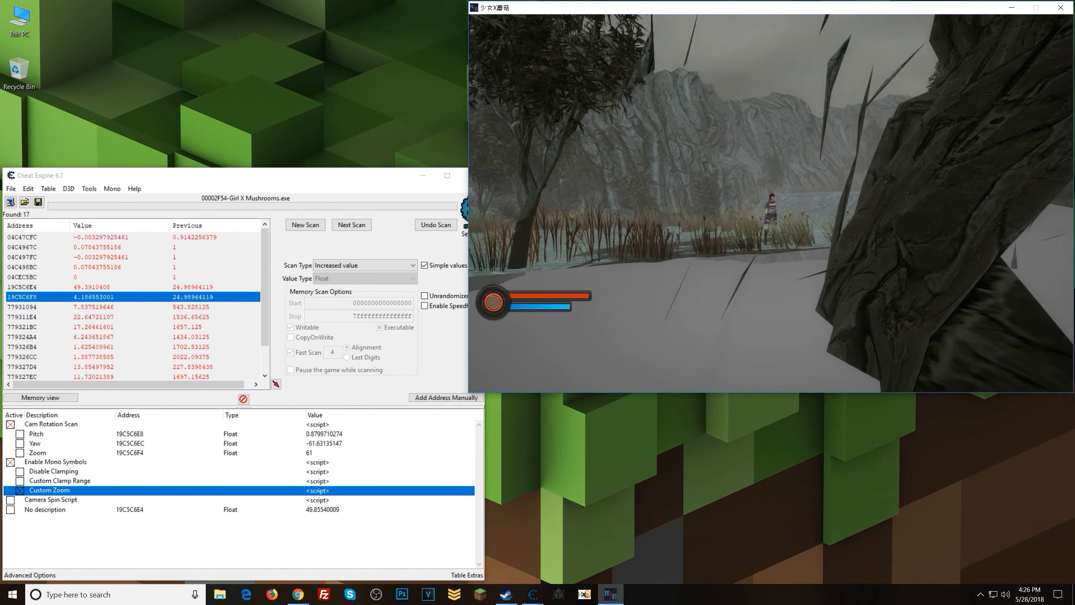
Zoom the game camera out to beyond 101 to test the Custom Zoom script at extreme distance.
{"action": "scroll", "coordinate": [770, 203], "scroll_direction": "down", "scroll_amount": 13}
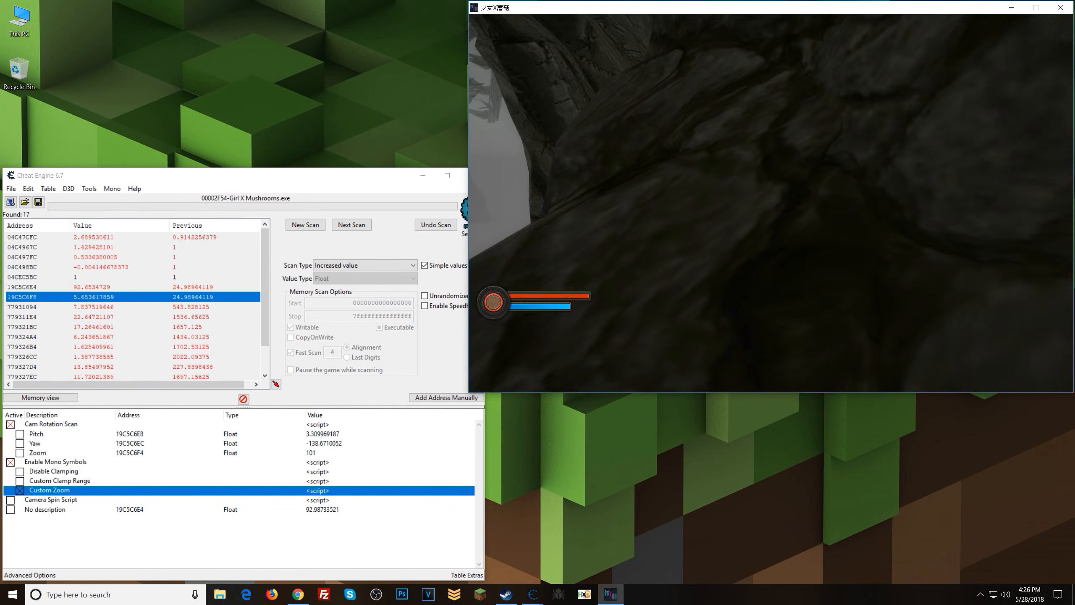
{"action": "scroll", "coordinate": [771, 203], "scroll_direction": "down", "scroll_amount": 4}
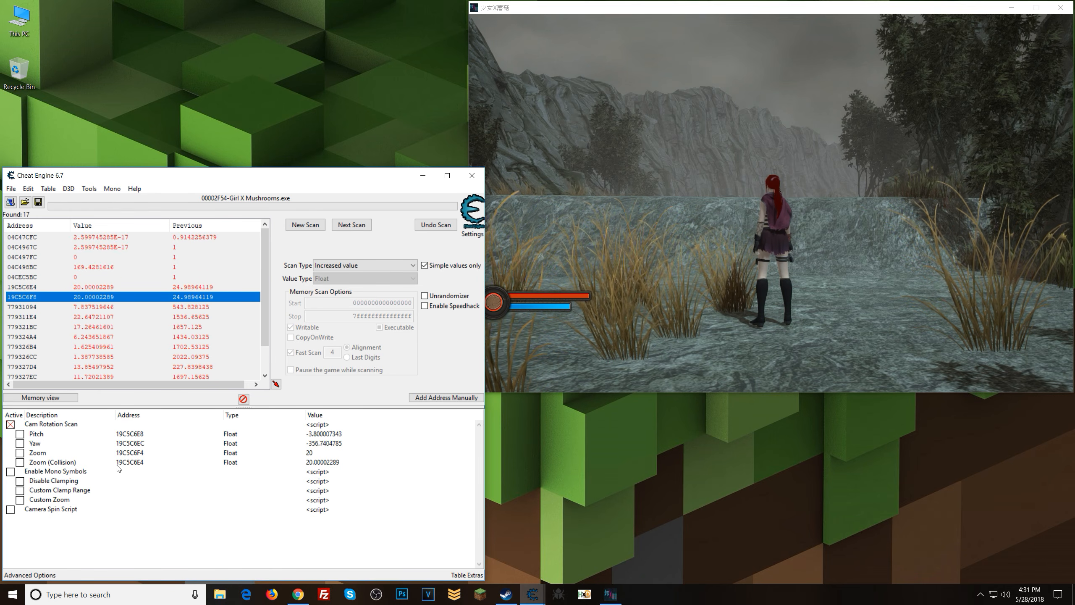
Compare the memory addresses of the Zoom and Zoom (Collision) entries in the address table.
{"action": "left_click", "coordinate": [57, 463]}
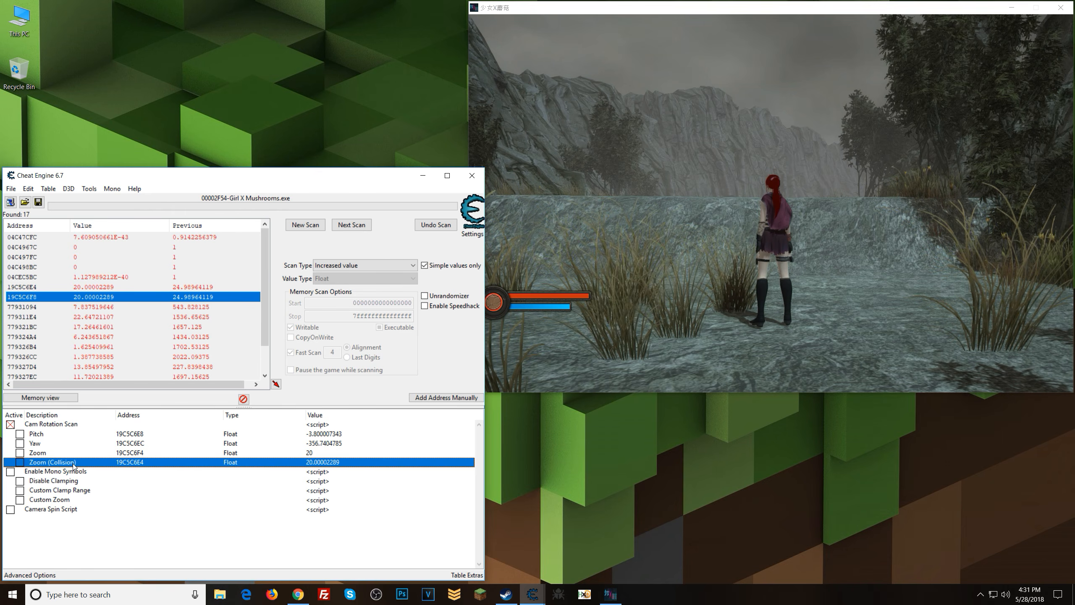
{"action": "left_click", "coordinate": [141, 453]}
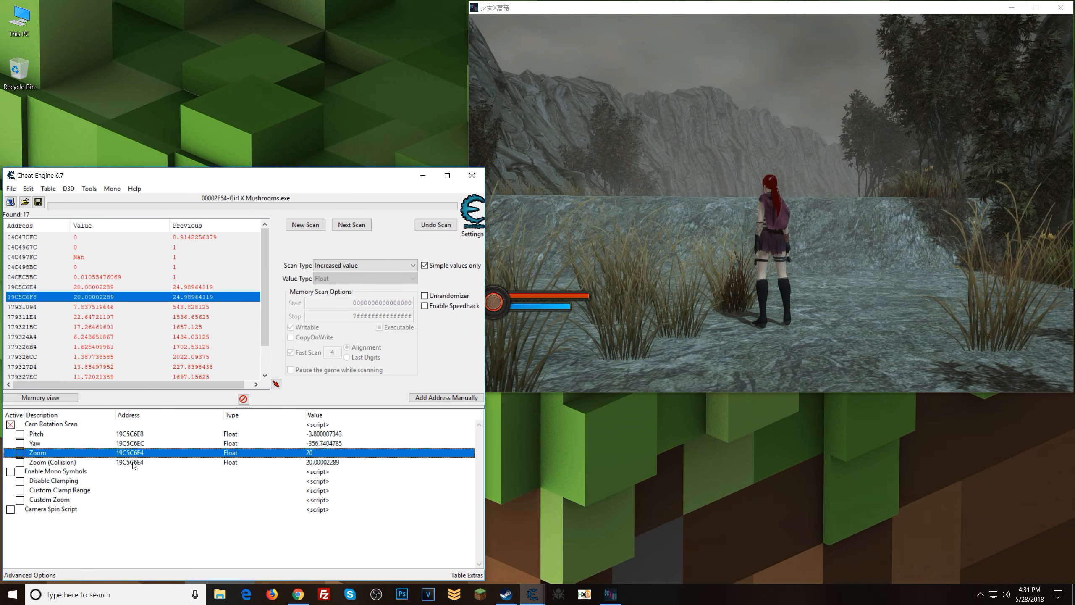
{"action": "left_click", "coordinate": [134, 465]}
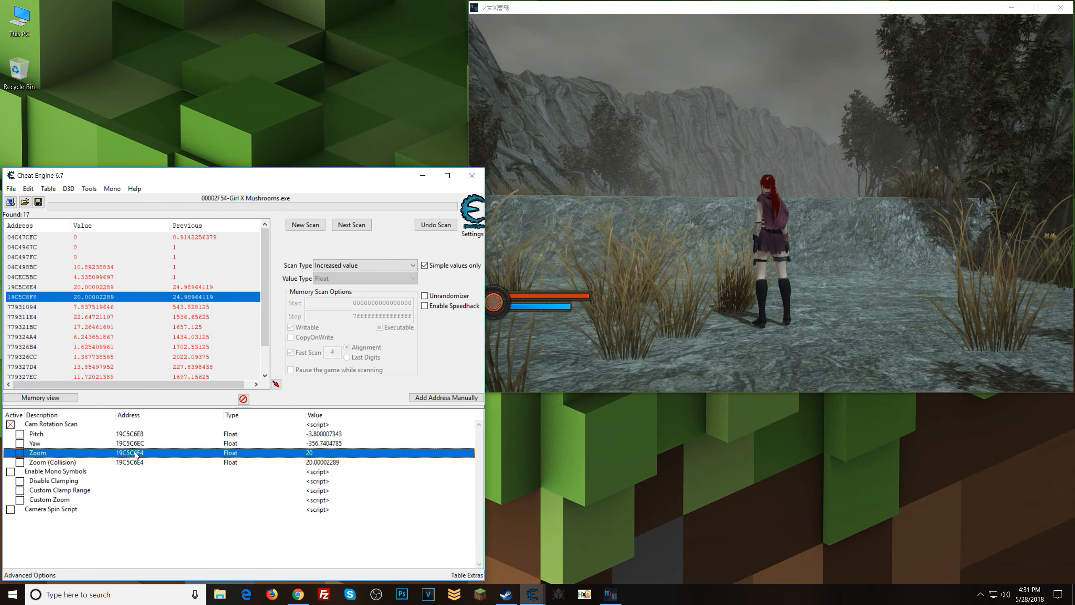
{"action": "key", "text": "Up"}
{"action": "key", "text": "Up"}
{"action": "key", "text": "Down"}
{"action": "key", "text": "Down"}
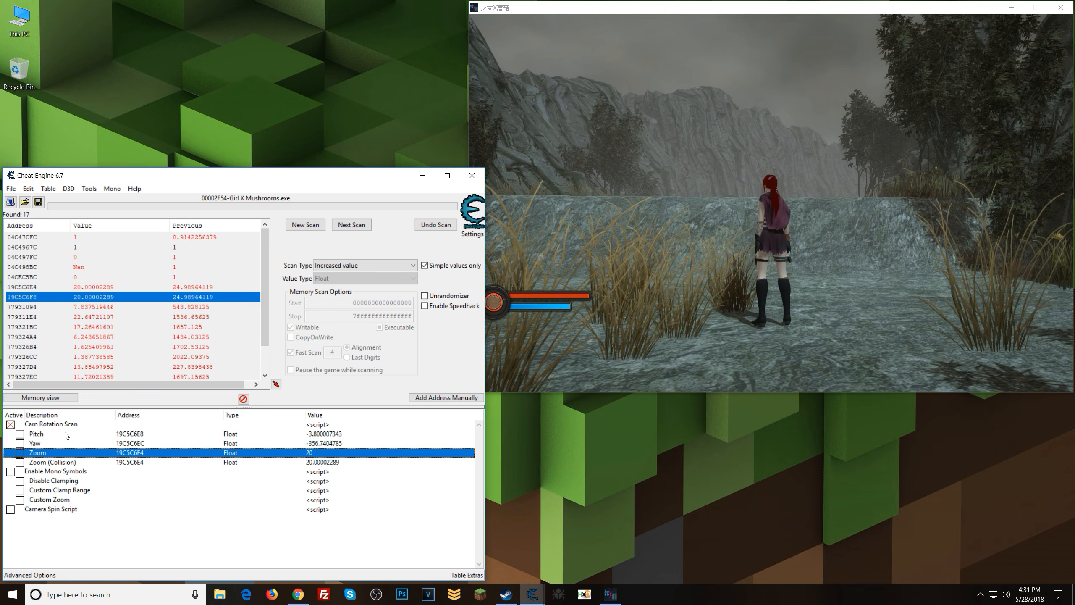
Check the address expression of Zoom (Collision), close it unchanged, and compare the Pitch, Yaw and Zoom addresses with it.
{"action": "double_click", "coordinate": [138, 463]}
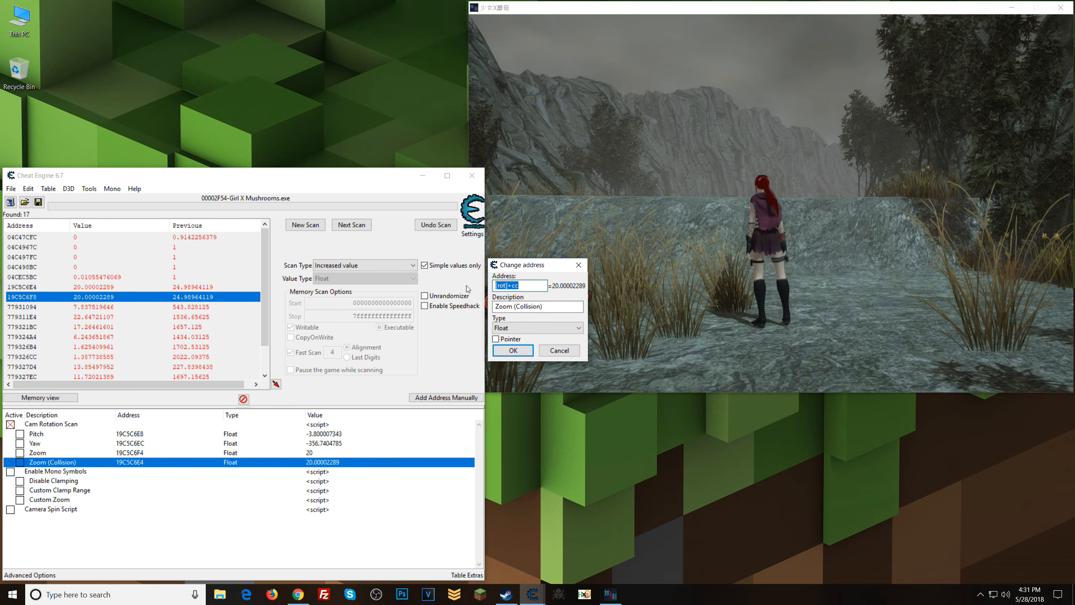
{"action": "left_click", "coordinate": [579, 265]}
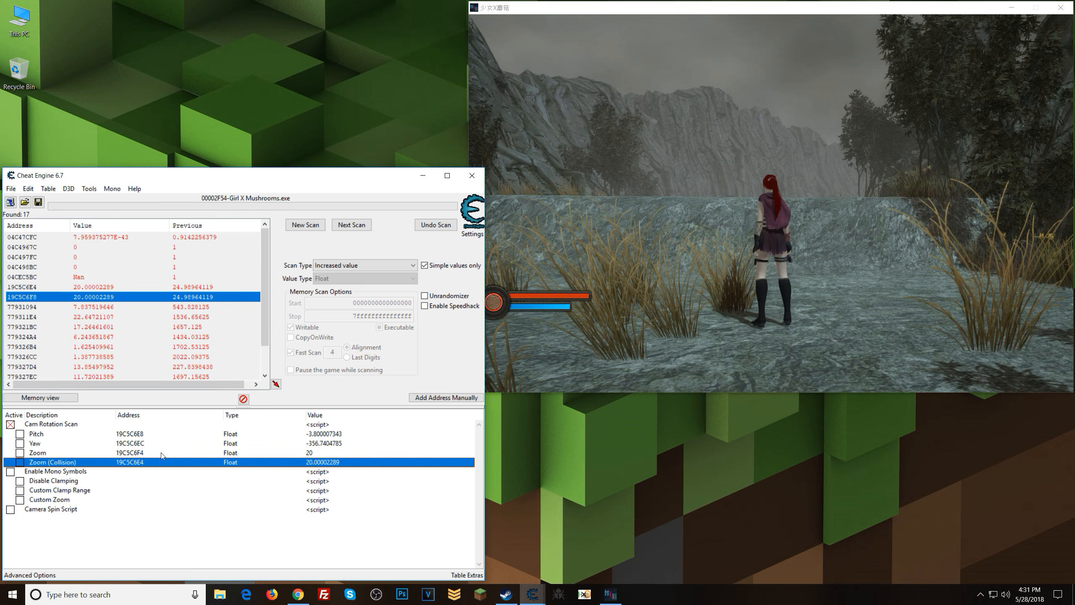
{"action": "left_click", "coordinate": [141, 453]}
{"action": "left_click", "coordinate": [138, 443]}
{"action": "left_click", "coordinate": [135, 432]}
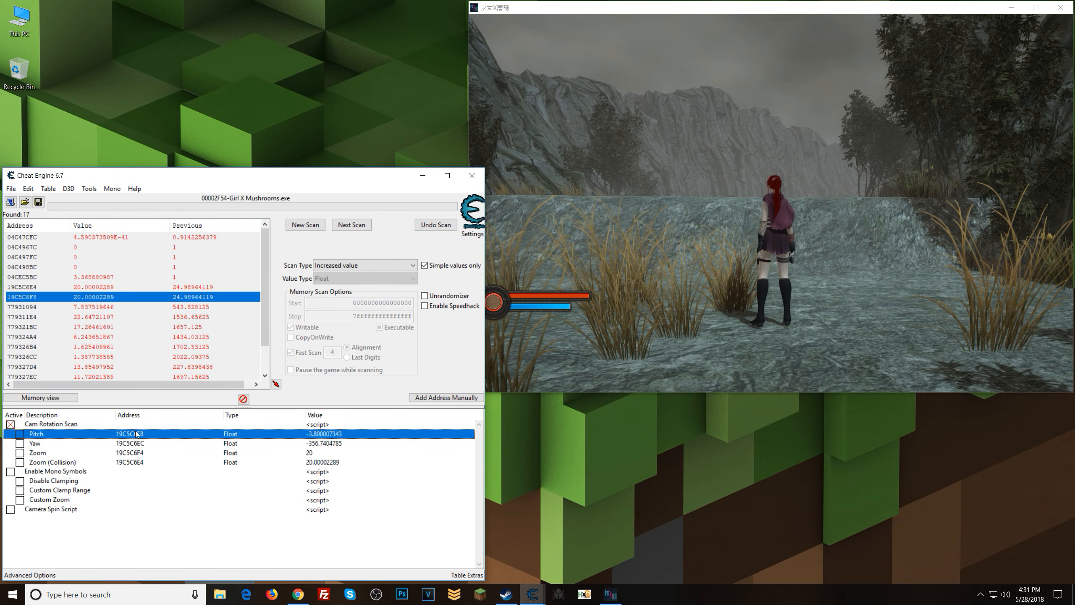
{"action": "left_click", "coordinate": [137, 462]}
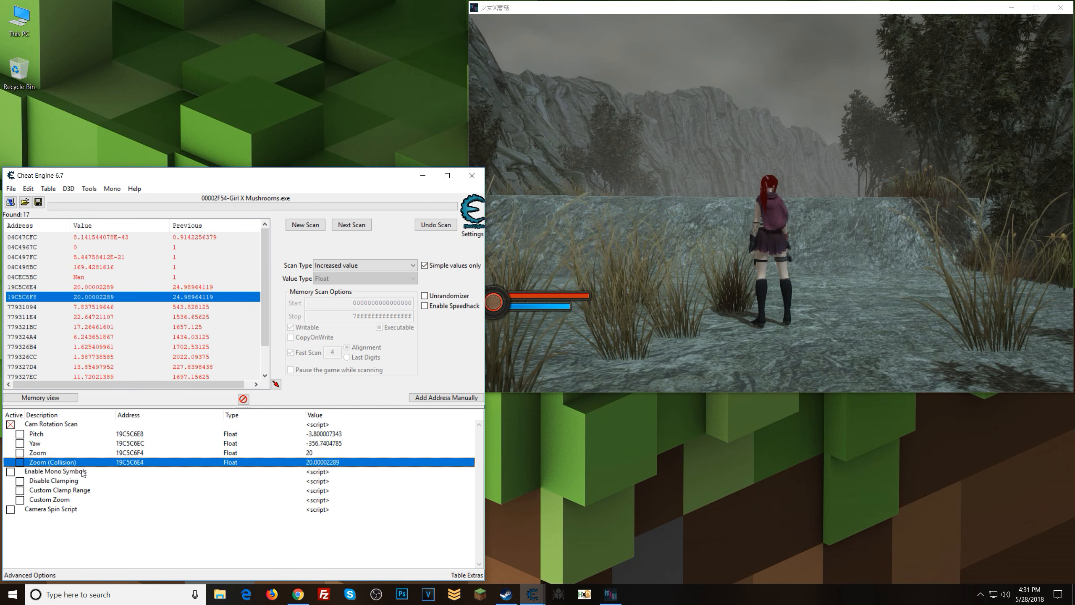
{"action": "left_click", "coordinate": [128, 549]}
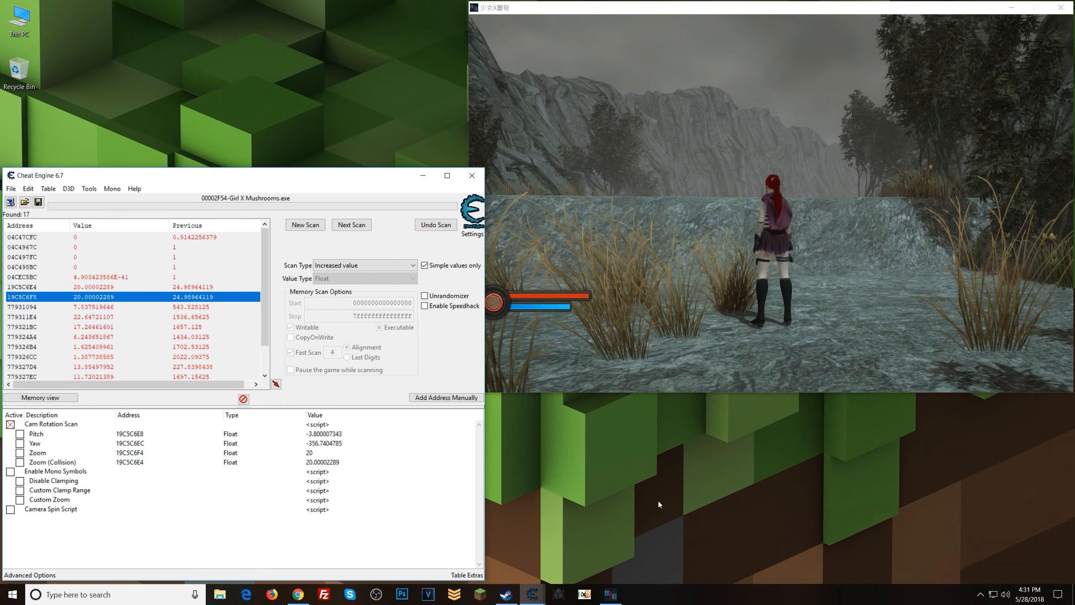
Bring the Memory Viewer forward and reposition it so its disassembly and hex dump are both fully visible.
{"action": "left_click", "coordinate": [532, 594]}
{"action": "left_click", "coordinate": [592, 534]}
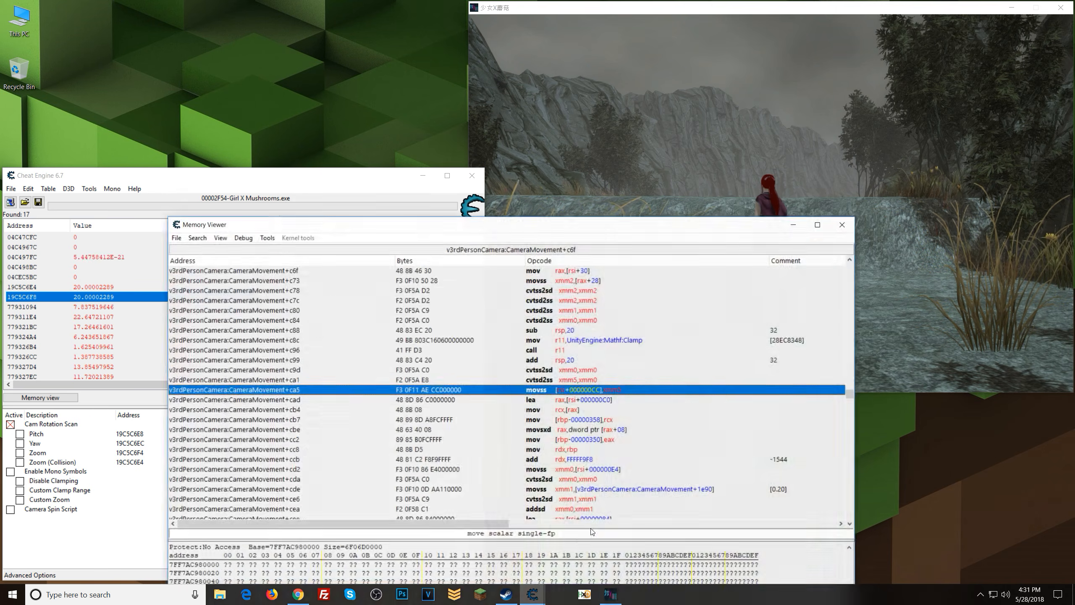
{"action": "left_click_drag", "start_coordinate": [388, 215], "coordinate": [428, 68]}
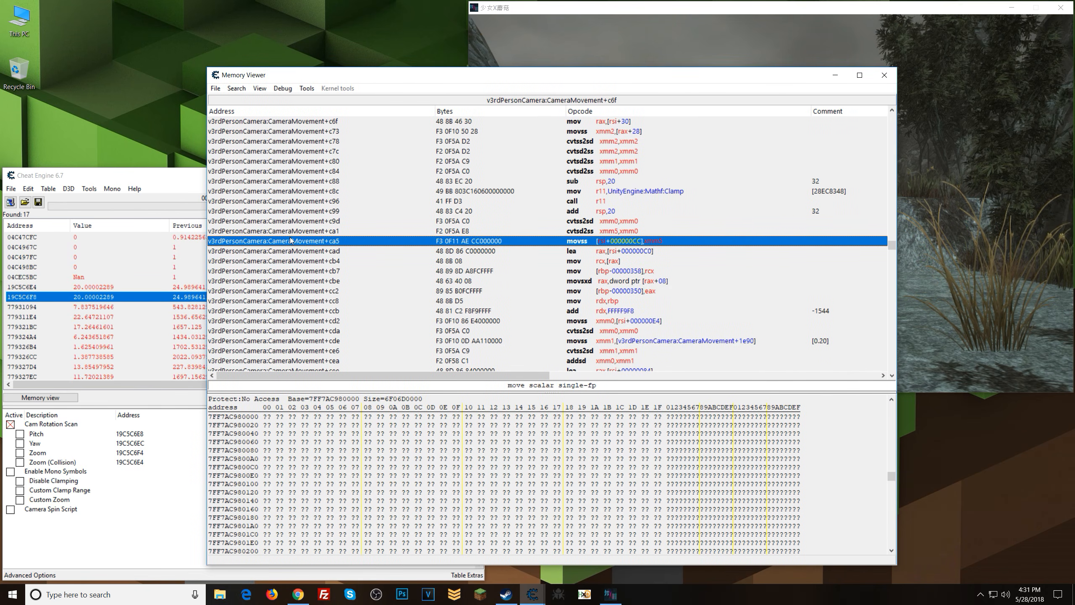
{"action": "left_click", "coordinate": [137, 192]}
{"action": "left_click", "coordinate": [134, 189]}
{"action": "left_click", "coordinate": [121, 202]}
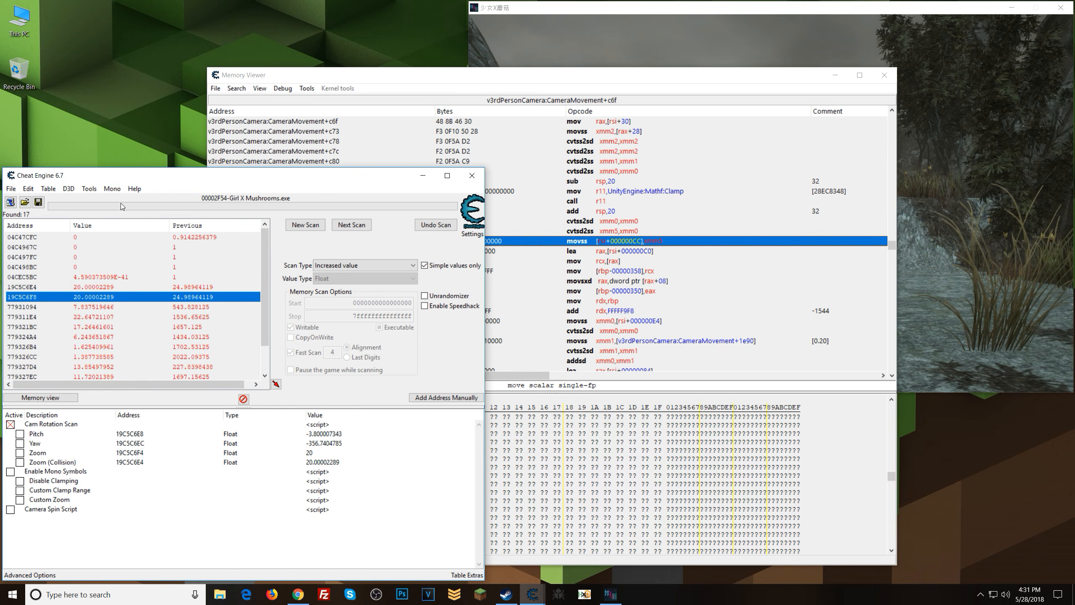
{"action": "left_click", "coordinate": [362, 75]}
{"action": "left_click", "coordinate": [125, 191]}
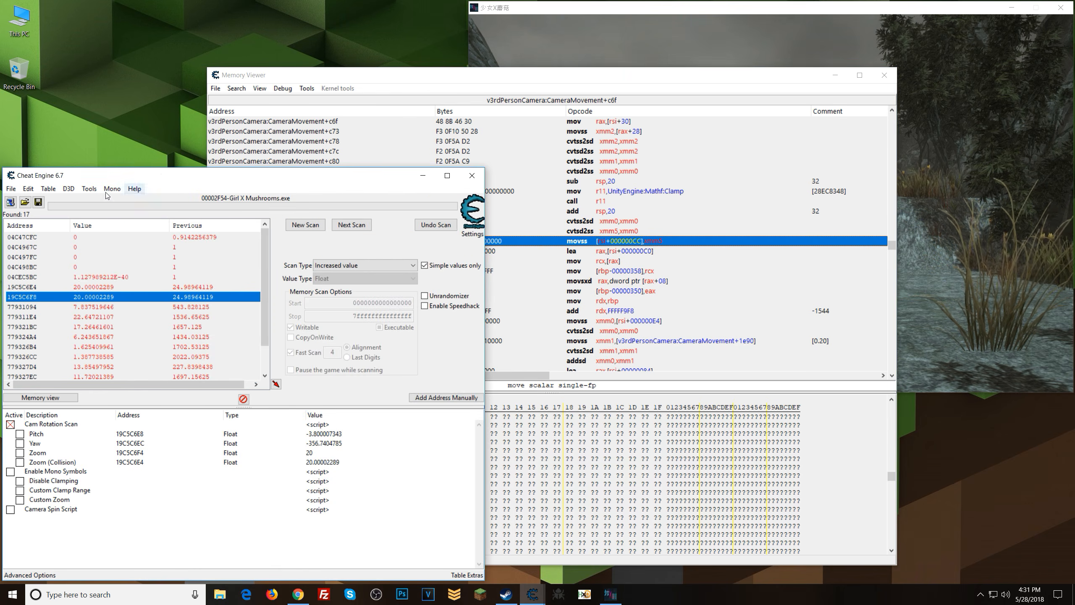
{"action": "left_click", "coordinate": [383, 77]}
Turn off symbols and module addresses in the Memory Viewer so the disassembly lists raw addresses.
{"action": "left_click", "coordinate": [259, 88]}
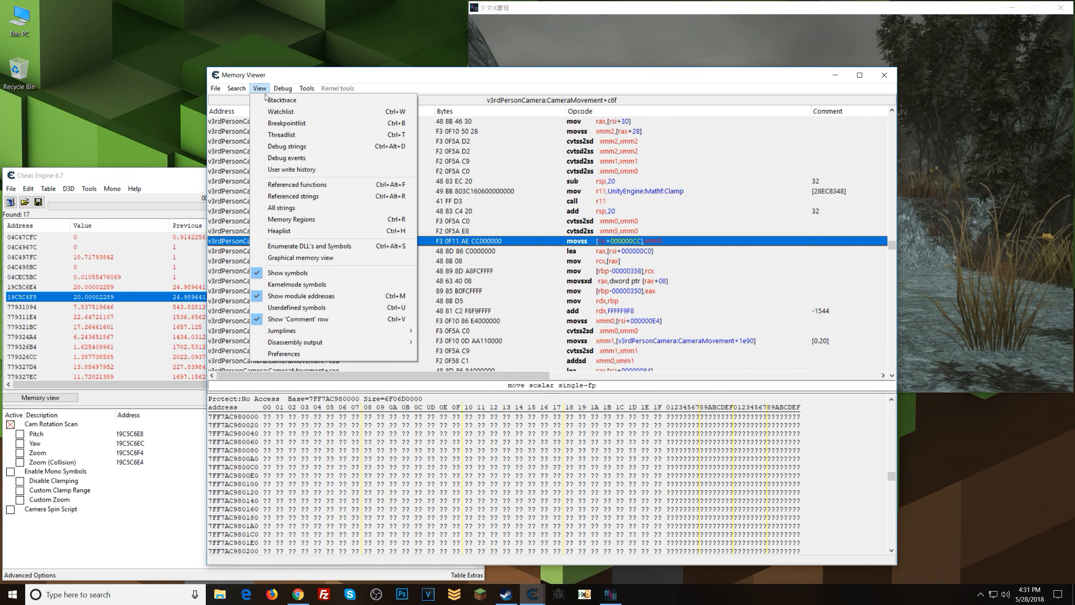
{"action": "left_click", "coordinate": [279, 272]}
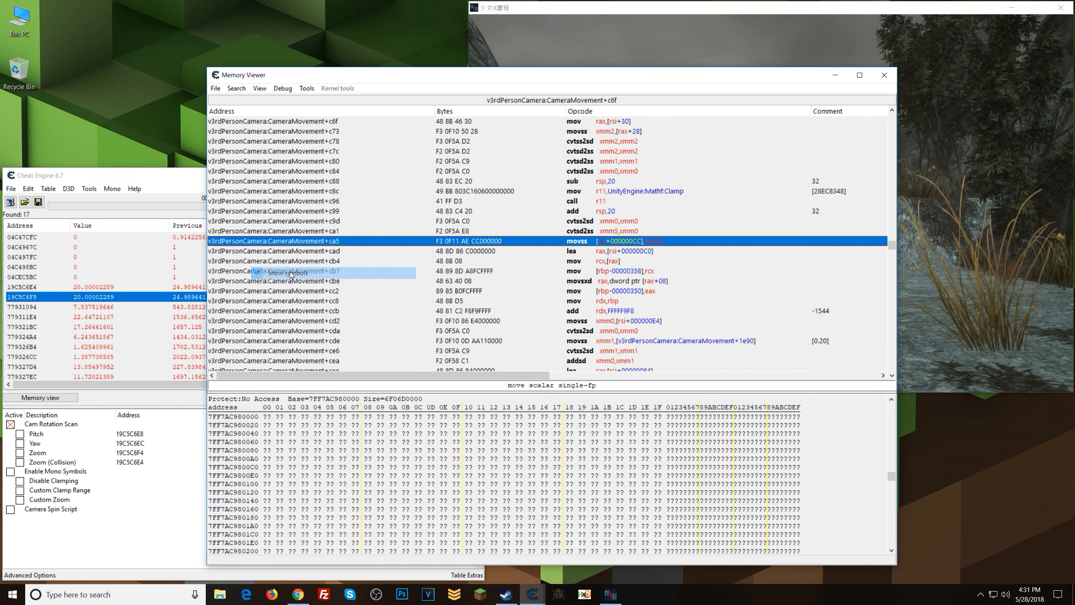
{"action": "left_click", "coordinate": [260, 88]}
{"action": "left_click", "coordinate": [281, 307]}
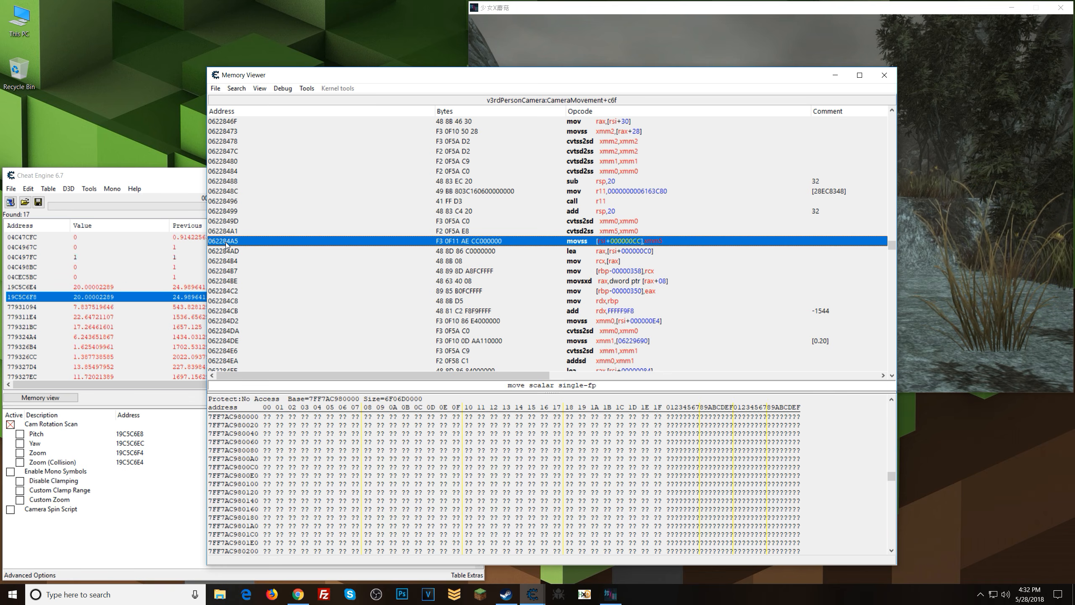
Turn the display of symbols and module addresses back on in the Memory Viewer.
{"action": "left_click", "coordinate": [240, 89]}
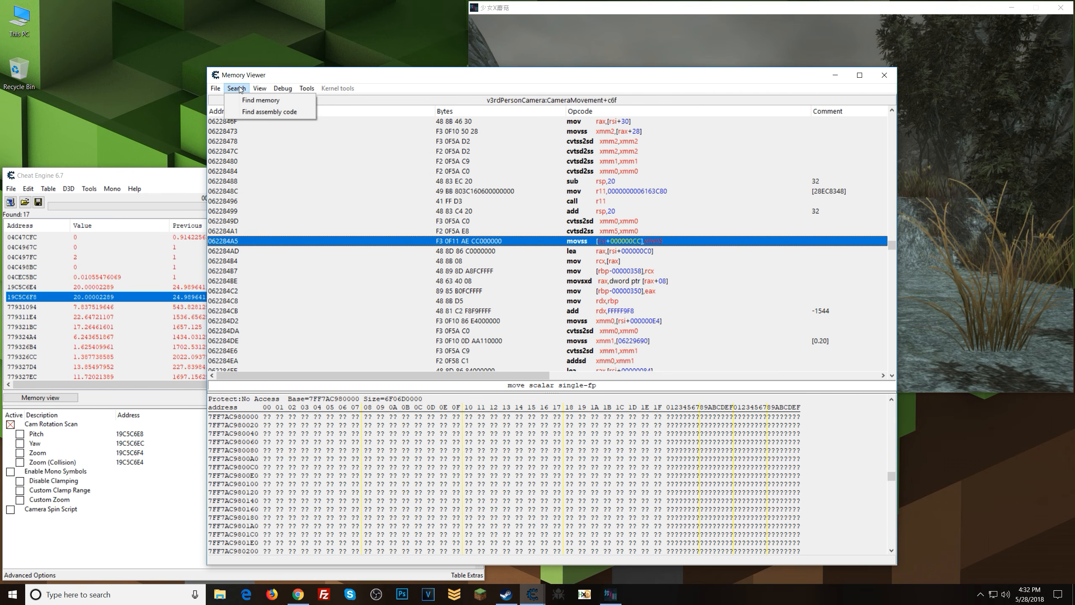
{"action": "mouse_move", "coordinate": [260, 88]}
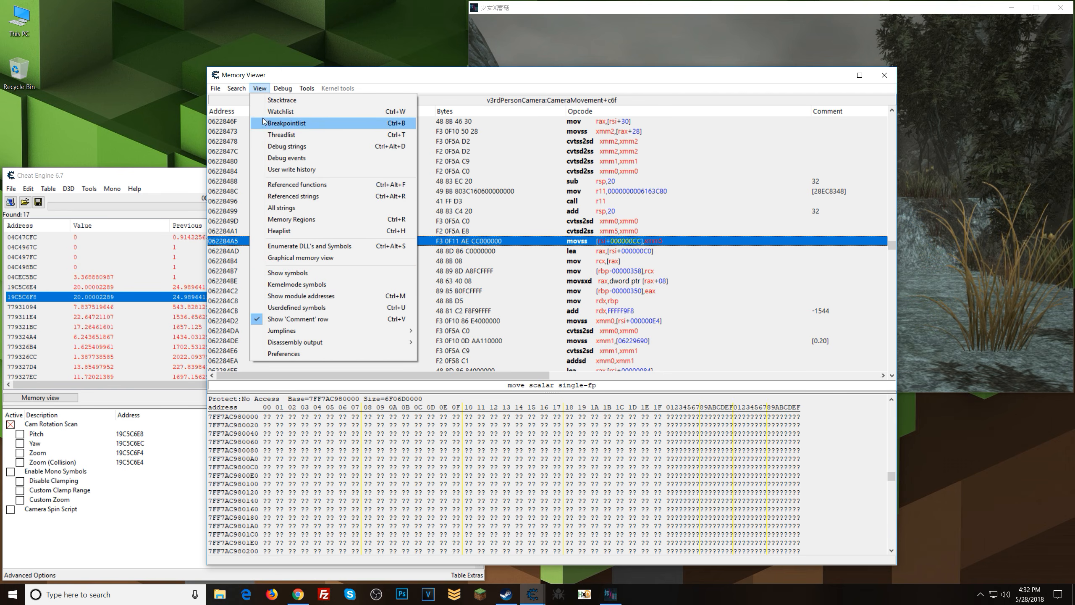
{"action": "left_click", "coordinate": [307, 273]}
{"action": "left_click", "coordinate": [260, 88]}
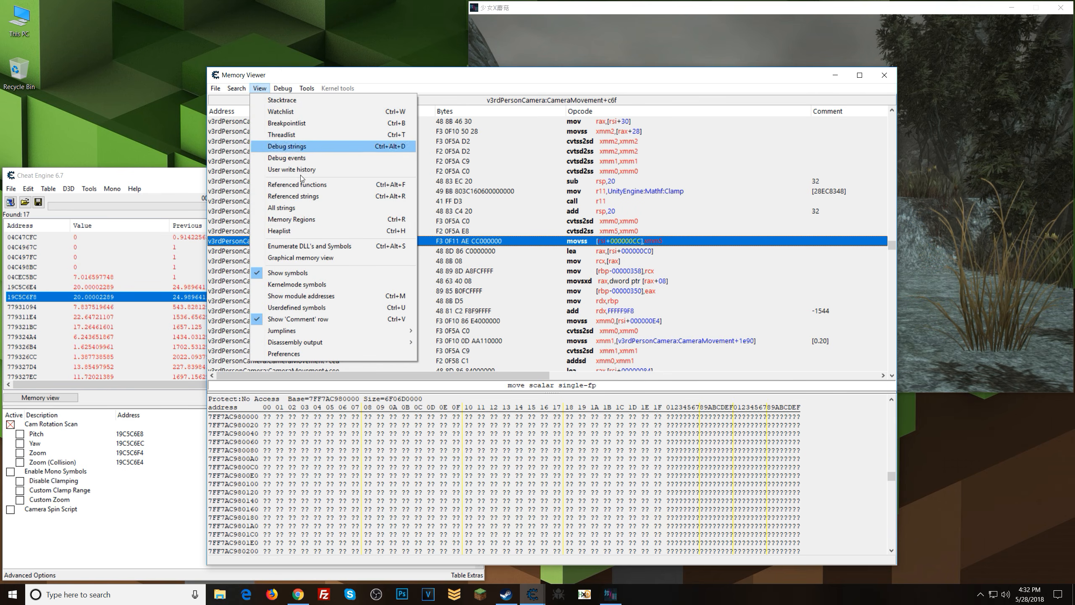
{"action": "left_click", "coordinate": [314, 296]}
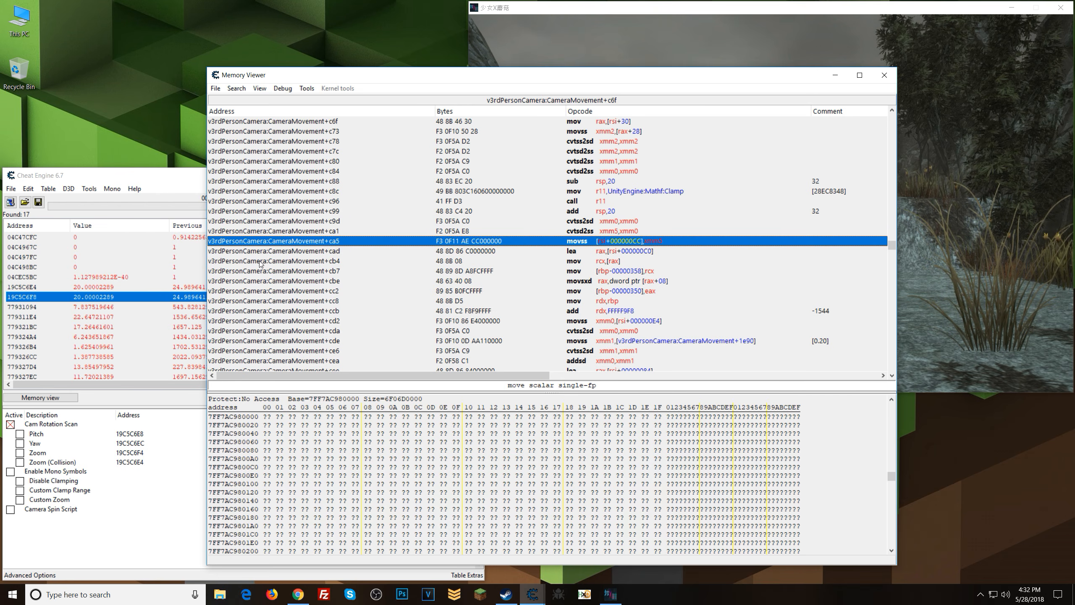
Examine the mono_initialize and LaunchMonoDataCollector calls in the Enable Mono Symbols script, and close it without changes.
{"action": "left_click", "coordinate": [167, 170]}
{"action": "left_click", "coordinate": [116, 190]}
{"action": "left_click", "coordinate": [184, 175]}
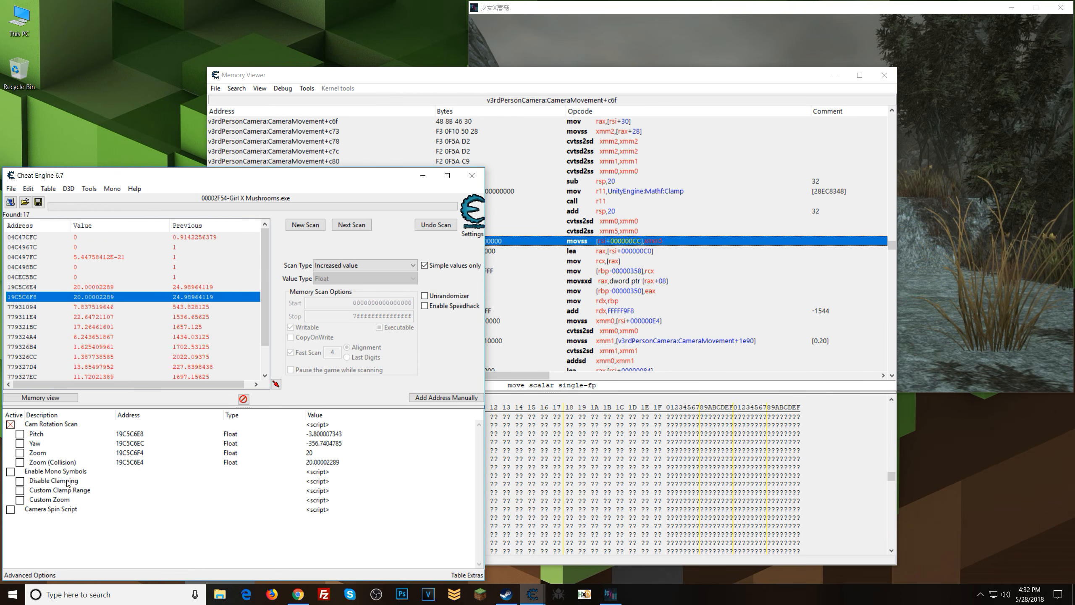
{"action": "left_click", "coordinate": [112, 189]}
{"action": "left_click", "coordinate": [217, 180]}
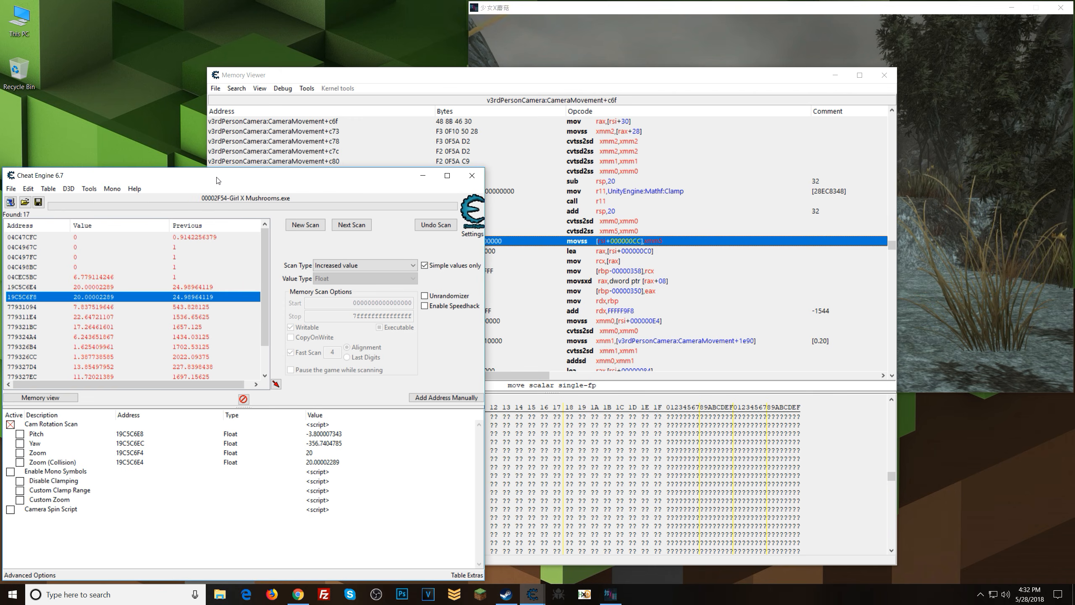
{"action": "left_click", "coordinate": [323, 472]}
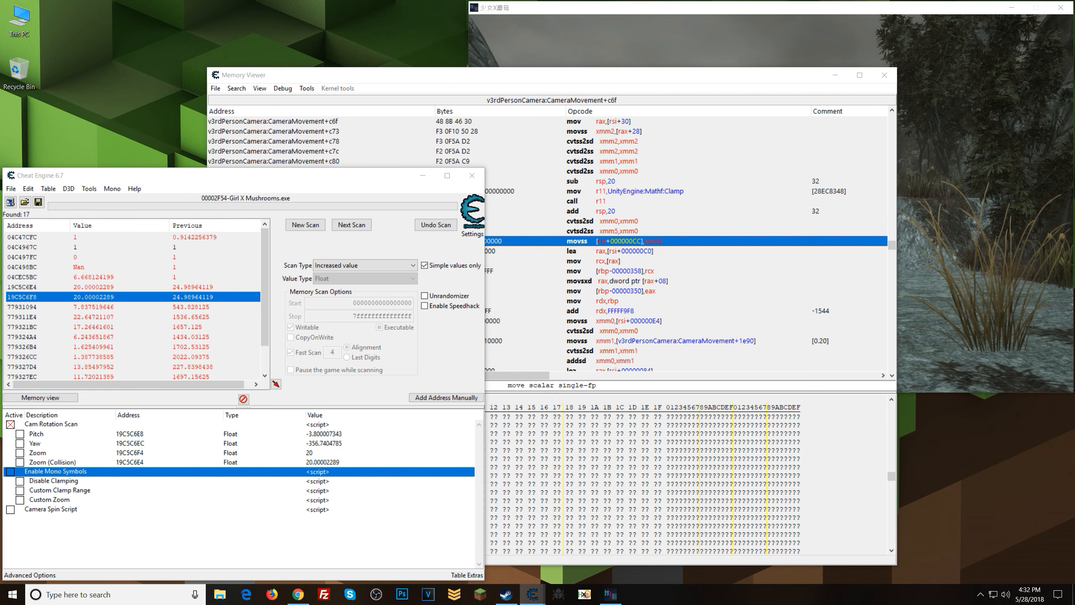
{"action": "double_click", "coordinate": [317, 471]}
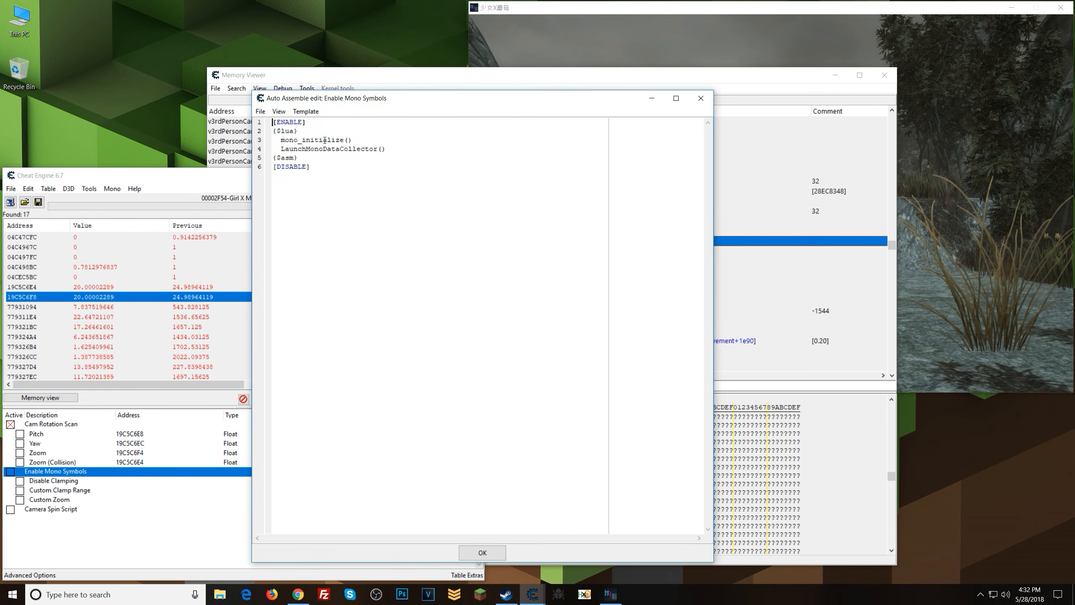
{"action": "left_click_drag", "start_coordinate": [386, 149], "coordinate": [239, 141]}
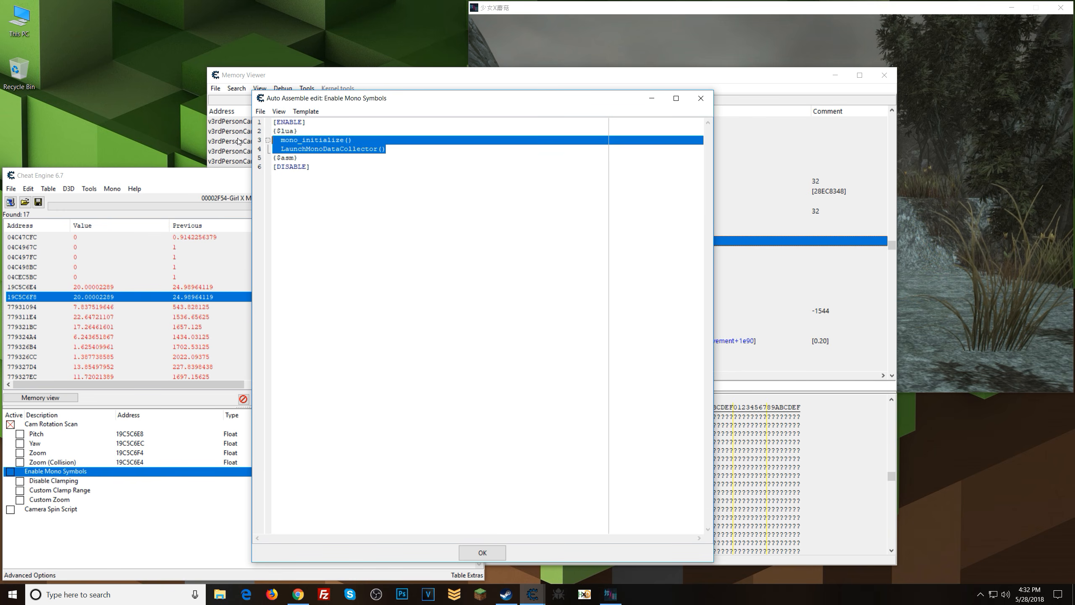
{"action": "left_click", "coordinate": [391, 148]}
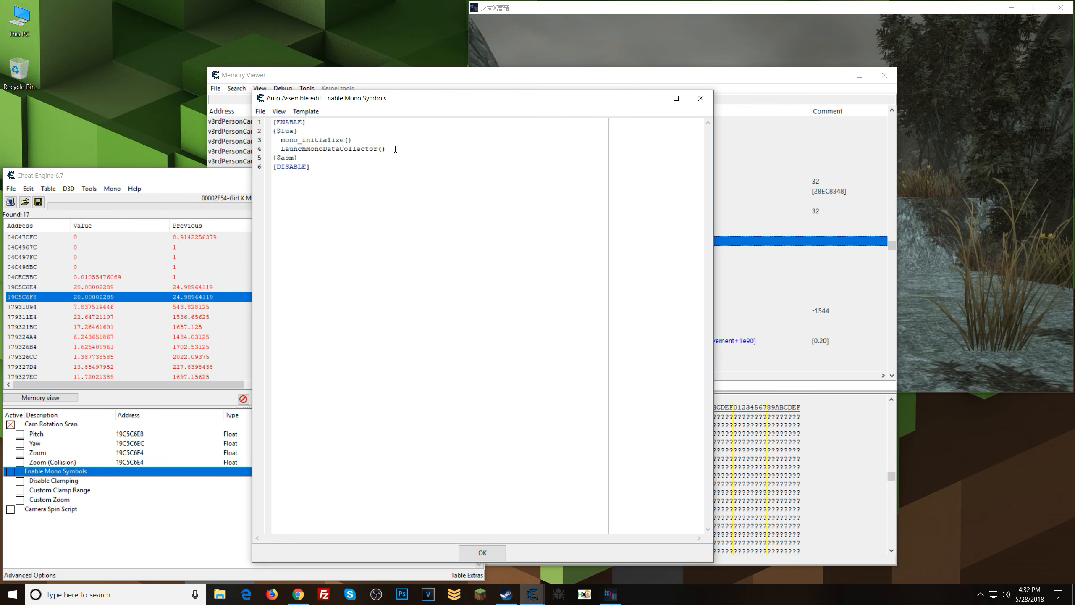
{"action": "left_click", "coordinate": [127, 192]}
{"action": "left_click", "coordinate": [110, 189]}
{"action": "left_click", "coordinate": [254, 182]}
{"action": "left_click", "coordinate": [399, 107]}
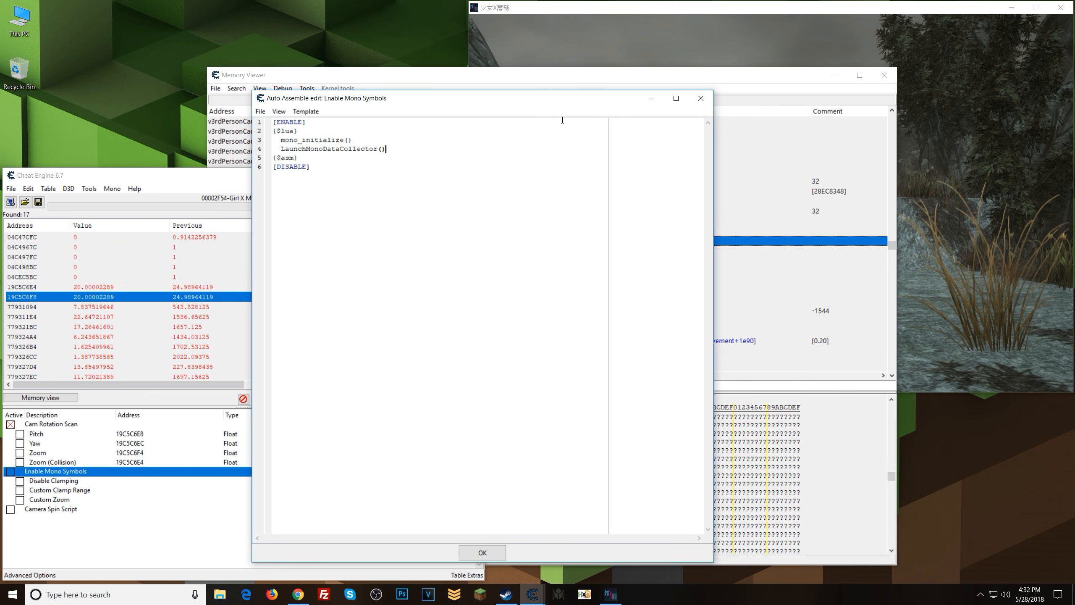
{"action": "left_click", "coordinate": [701, 98]}
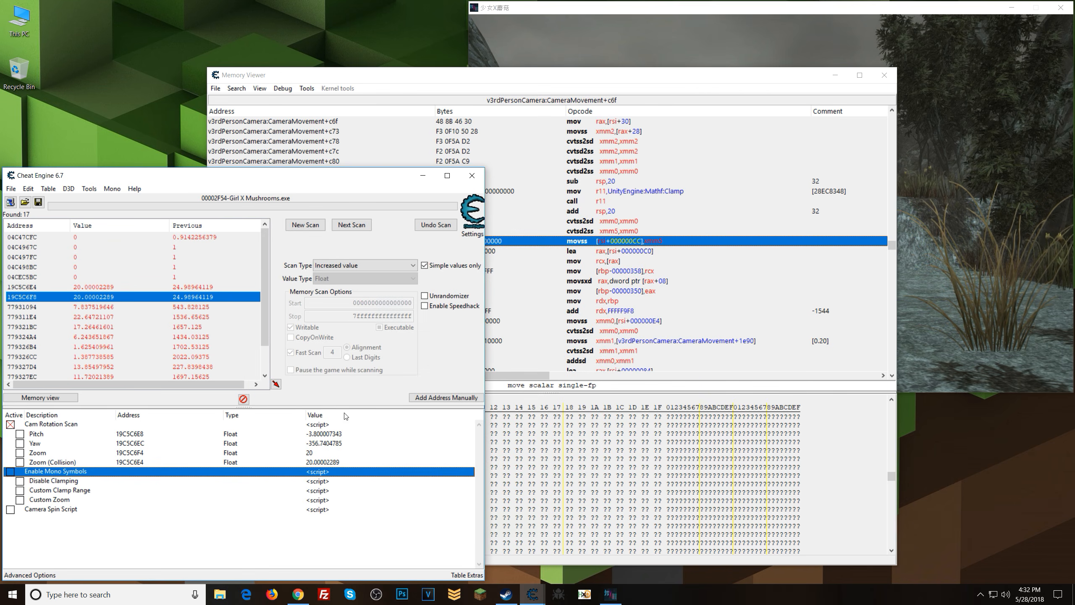
Open the Custom Zoom script, select its address "v3rdPersonCamera:CameraMovement"+249, and compare it with the symbolic addresses in the disassembler.
{"action": "double_click", "coordinate": [325, 500]}
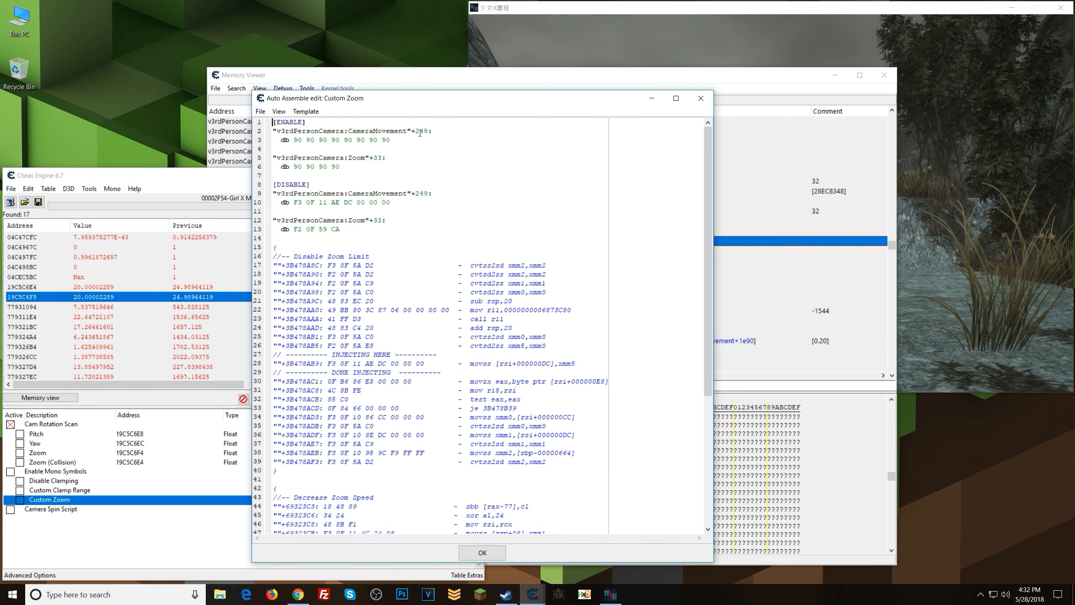
{"action": "left_click_drag", "start_coordinate": [428, 131], "coordinate": [275, 131]}
{"action": "left_click_drag", "start_coordinate": [394, 105], "coordinate": [215, 98]}
{"action": "left_click", "coordinate": [350, 81]}
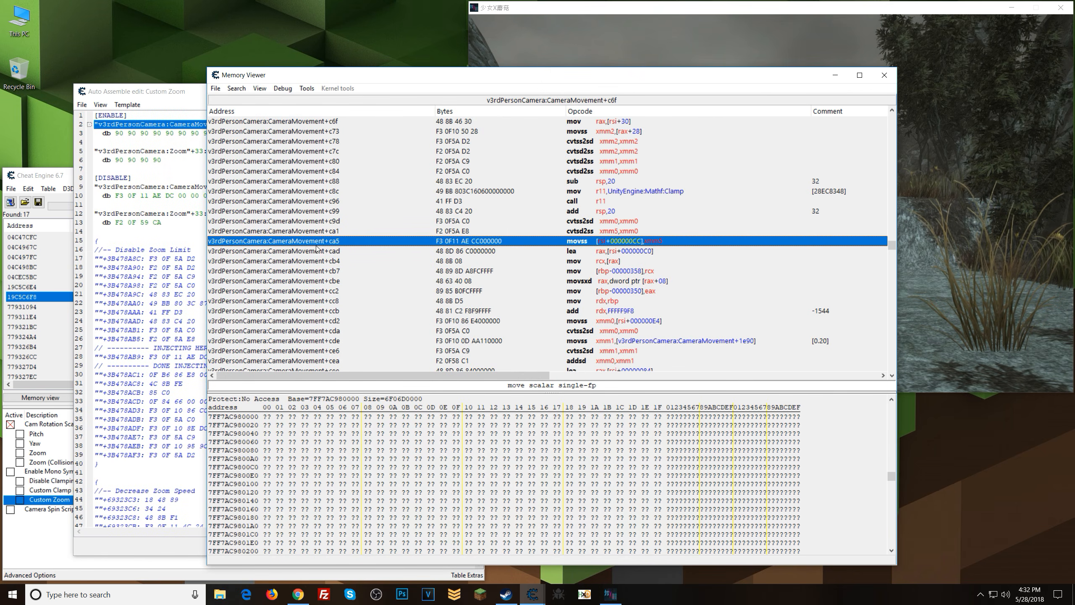
{"action": "left_click", "coordinate": [194, 99]}
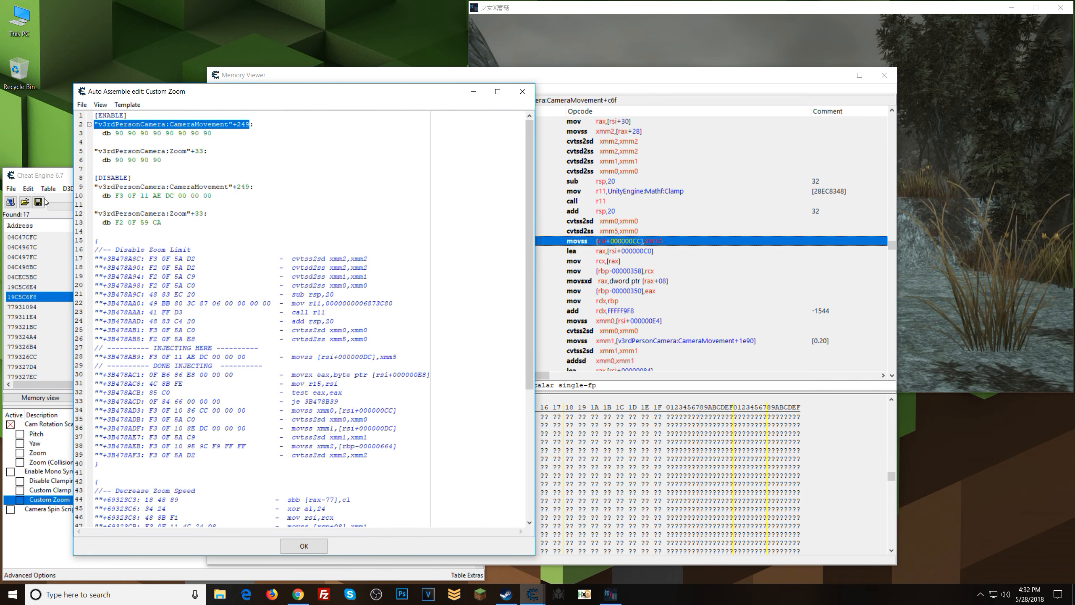
Arrange the windows so the address table, the start of the Custom Zoom script and the Memory Viewer are visible together.
{"action": "left_click_drag", "start_coordinate": [50, 170], "coordinate": [50, 169]}
{"action": "left_click", "coordinate": [282, 245]}
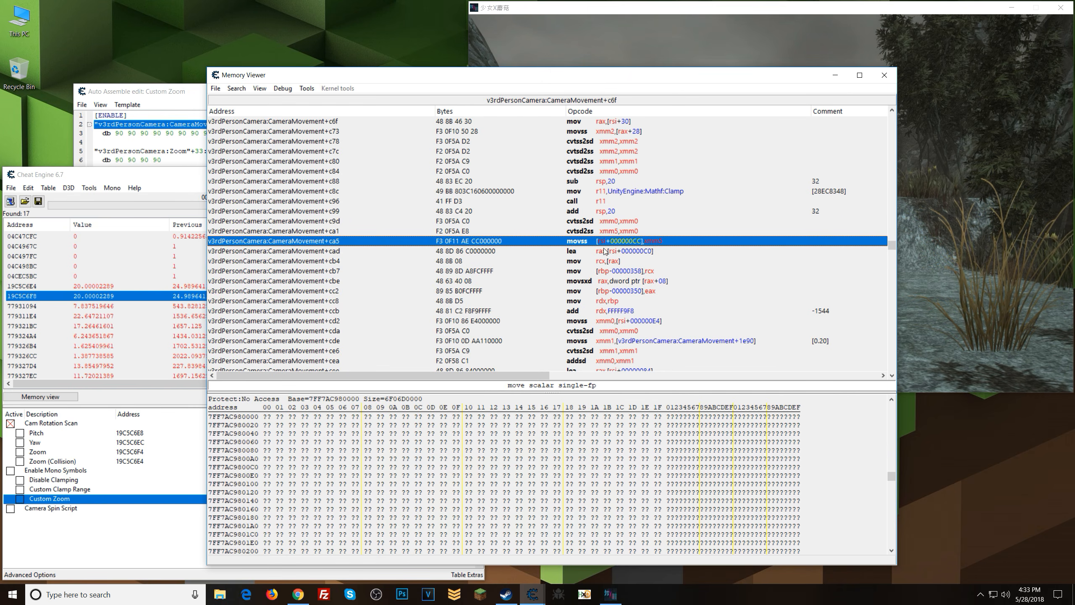
{"action": "left_click_drag", "start_coordinate": [523, 79], "coordinate": [552, 85]}
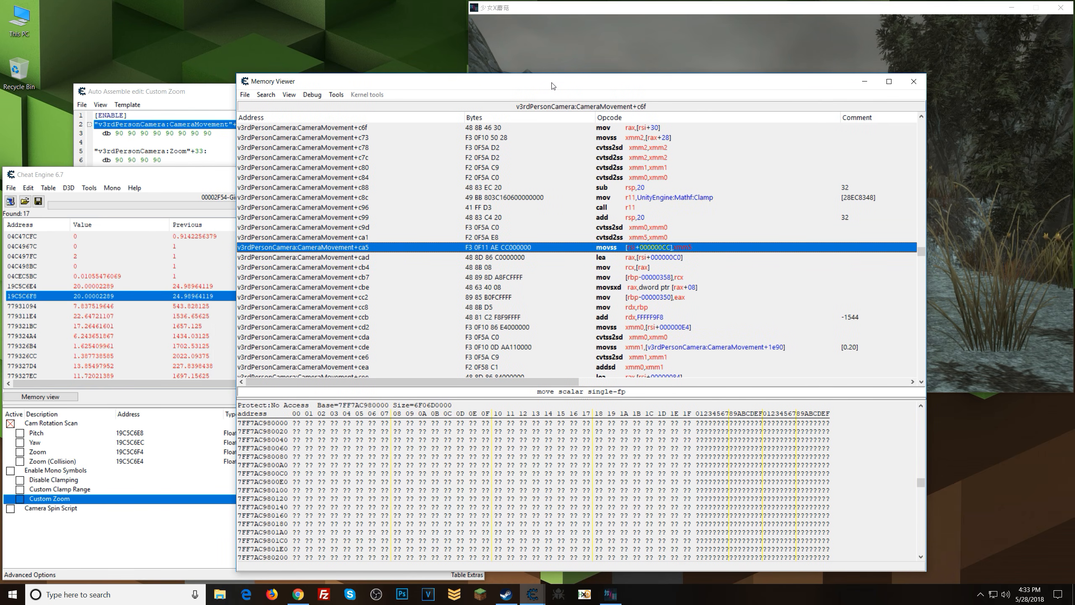
Generate an AOB injection template for the instruction at v3rdPersonCamera:CameraMovement+ca5 in a new Auto Assemble window, placed beside the disassembler's address column.
{"action": "left_click", "coordinate": [339, 95]}
{"action": "left_click", "coordinate": [339, 94]}
{"action": "left_click", "coordinate": [340, 95]}
{"action": "left_click", "coordinate": [364, 313]}
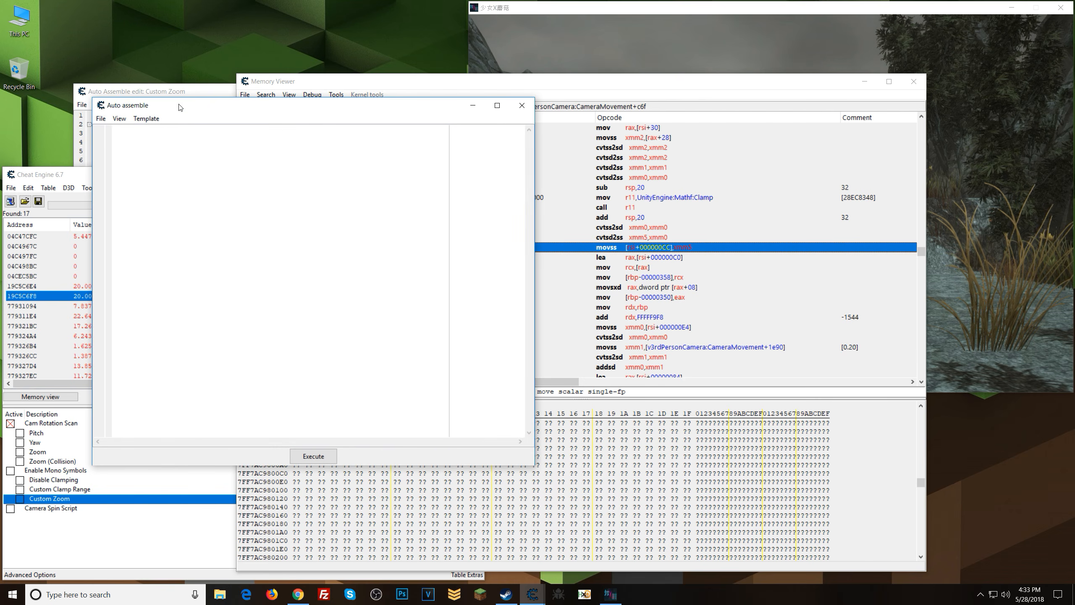
{"action": "left_click", "coordinate": [146, 118]}
{"action": "left_click", "coordinate": [167, 177]}
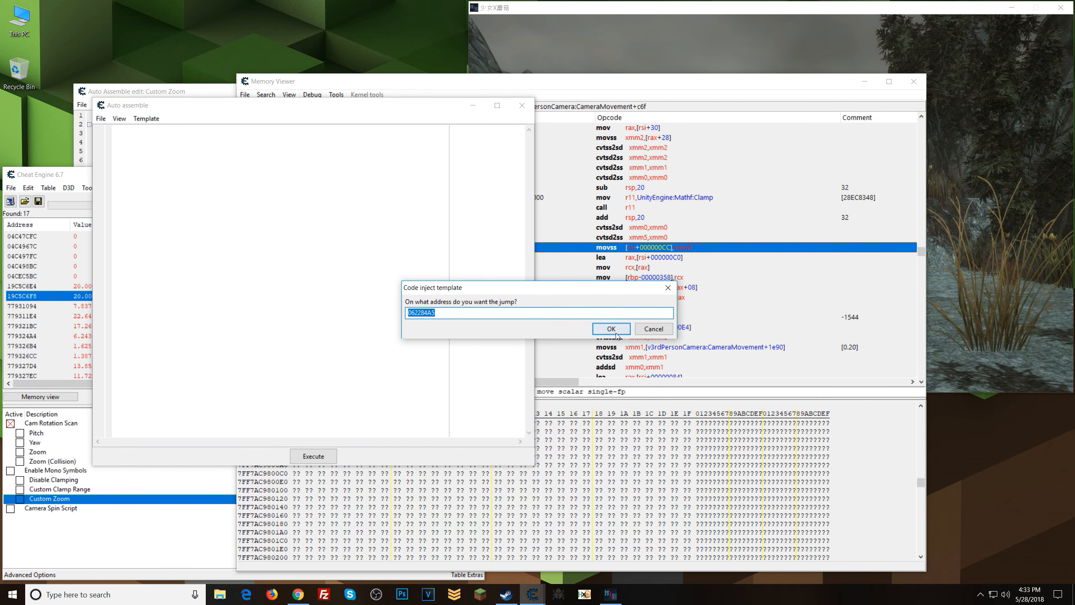
{"action": "left_click", "coordinate": [603, 331]}
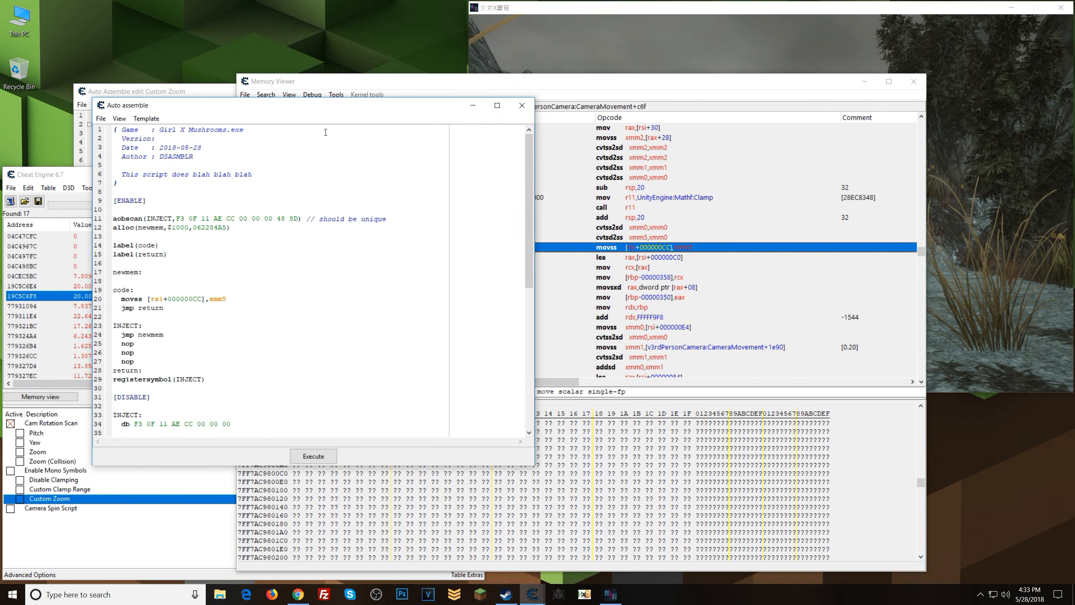
{"action": "left_click_drag", "start_coordinate": [278, 108], "coordinate": [746, 138]}
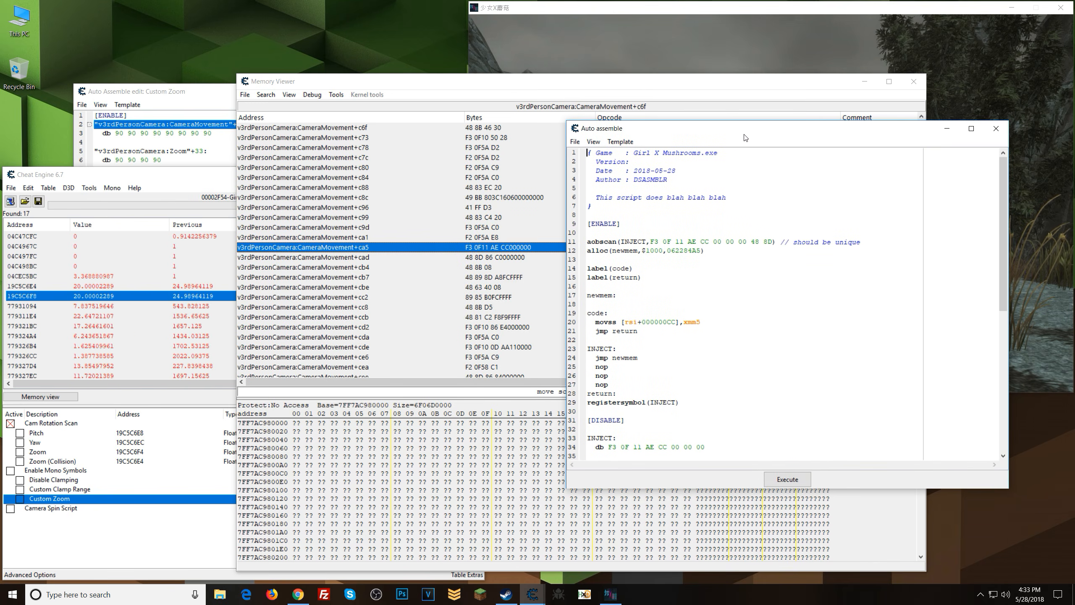
Delete the header comment and all generated code under [ENABLE], keeping only the section label.
{"action": "left_click_drag", "start_coordinate": [607, 214], "coordinate": [543, 128]}
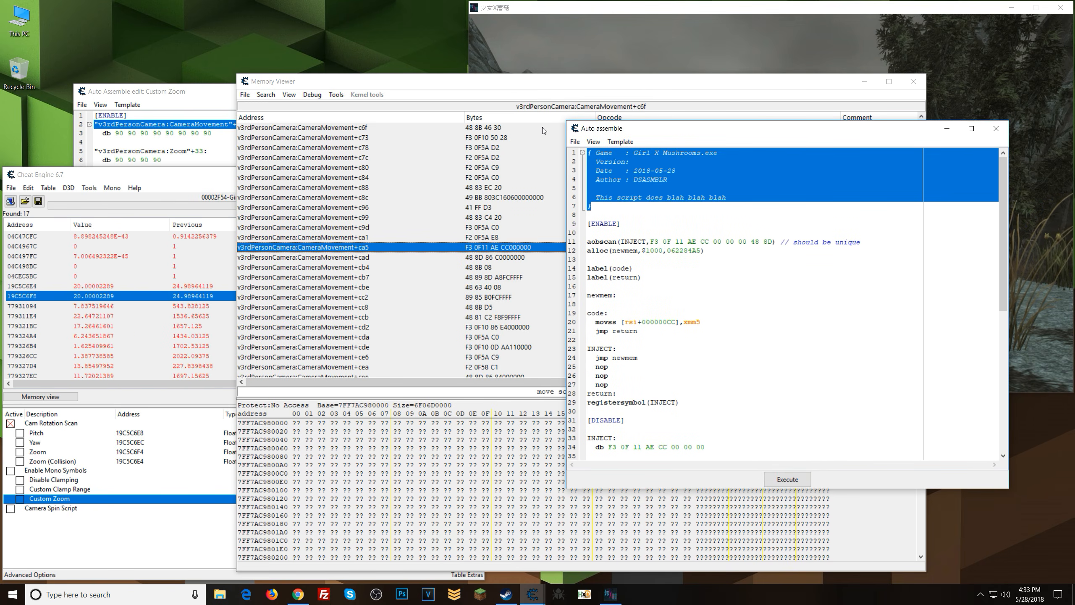
{"action": "key", "text": "Delete"}
{"action": "key", "text": "Delete"}
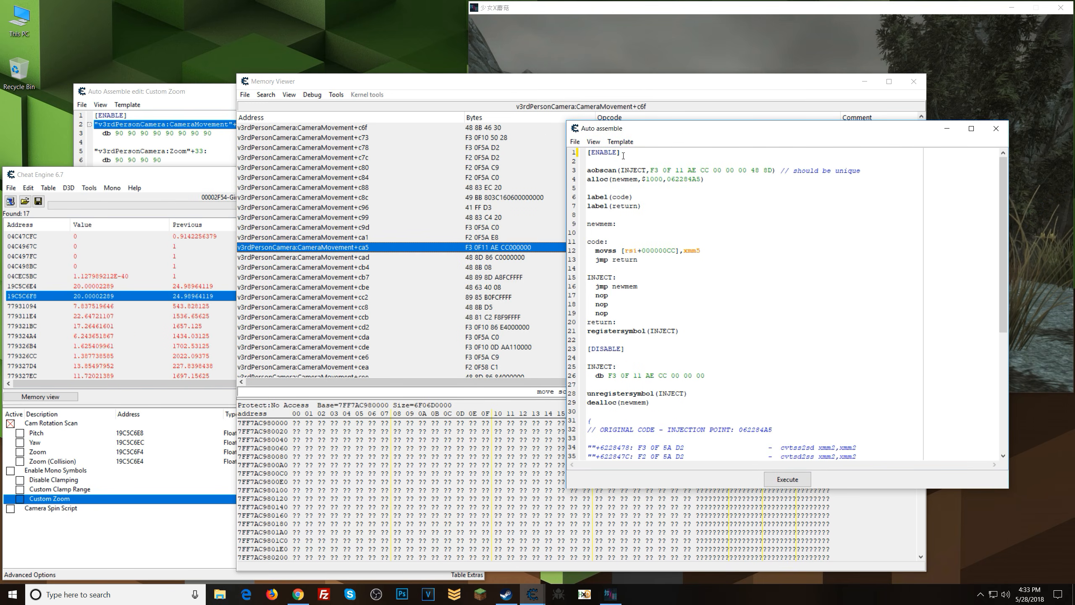
{"action": "left_click_drag", "start_coordinate": [587, 152], "coordinate": [776, 334]}
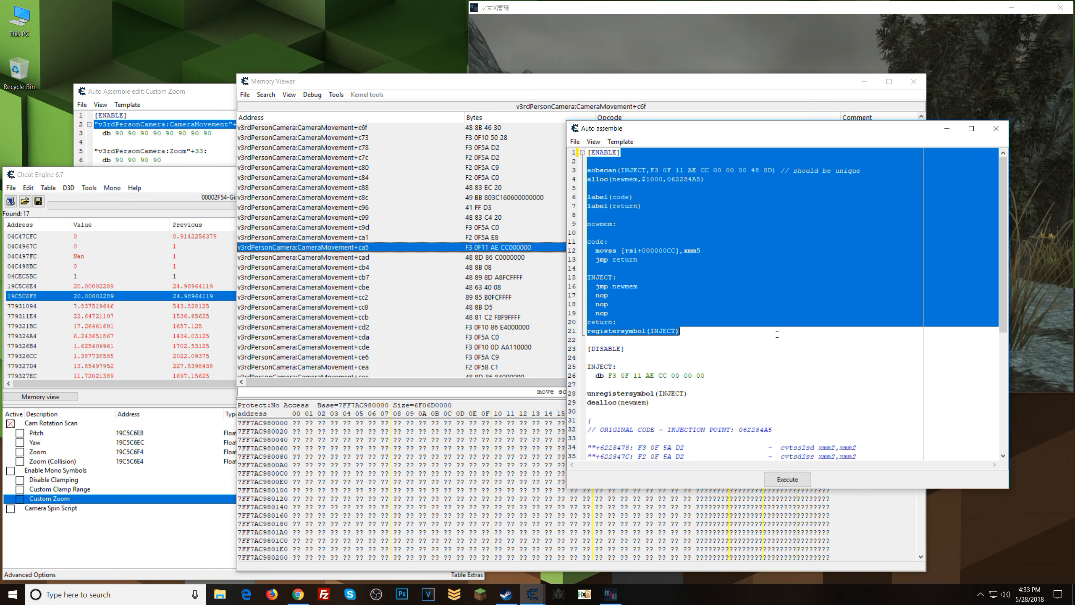
{"action": "key", "text": "Delete"}
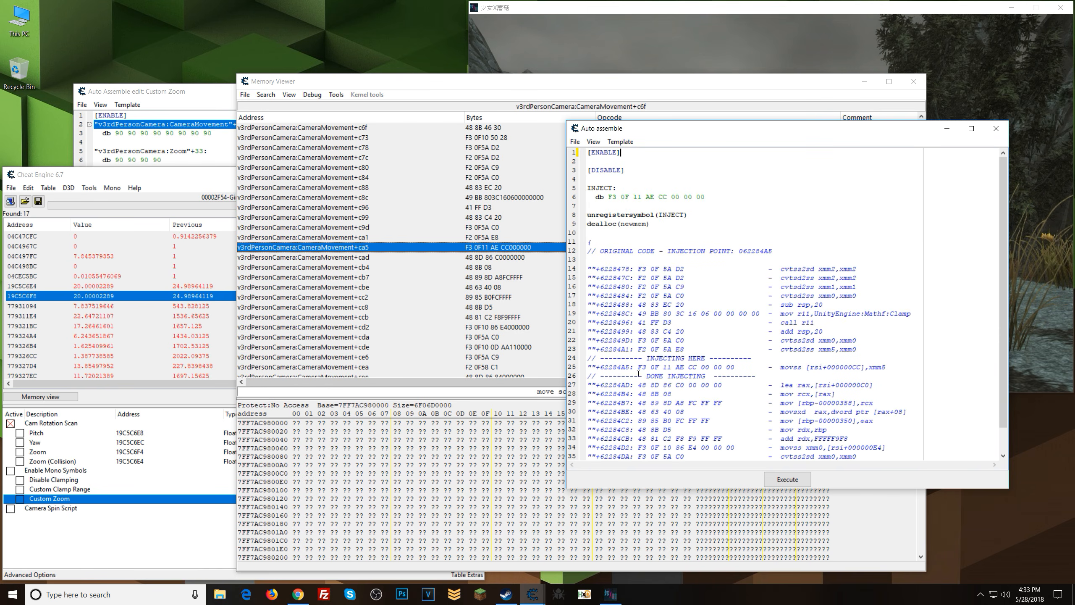
Replace the INJECT label under [DISABLE] with the symbolic address "v3rdPersonCamera:CameraMovement"+ca5, keeping the original bytes line.
{"action": "left_click_drag", "start_coordinate": [611, 188], "coordinate": [583, 190]}
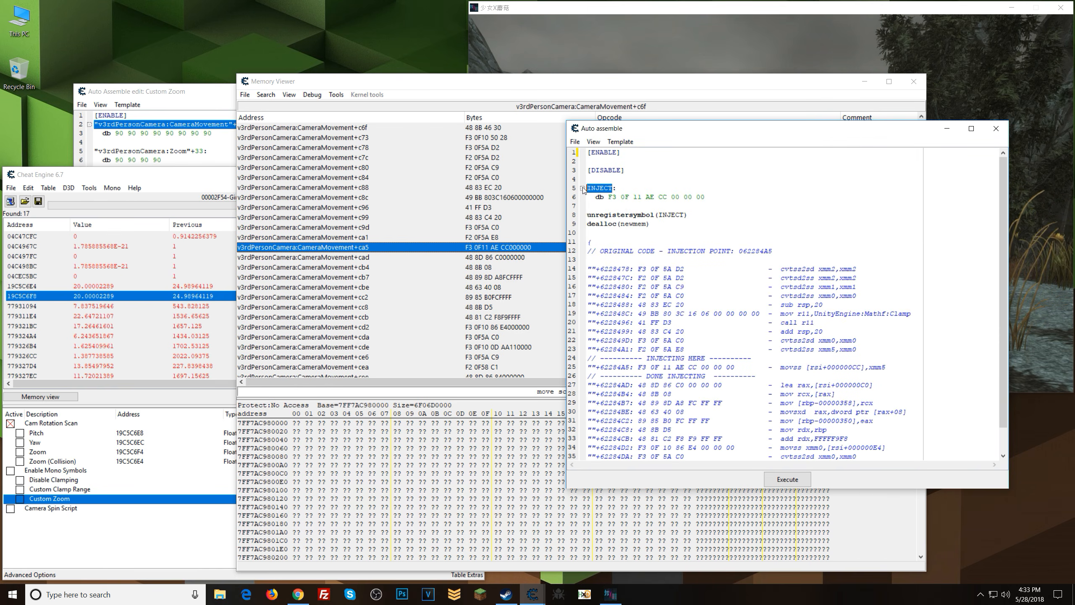
{"action": "key", "text": "BackSpace"}
{"action": "key", "text": "BackSpace"}
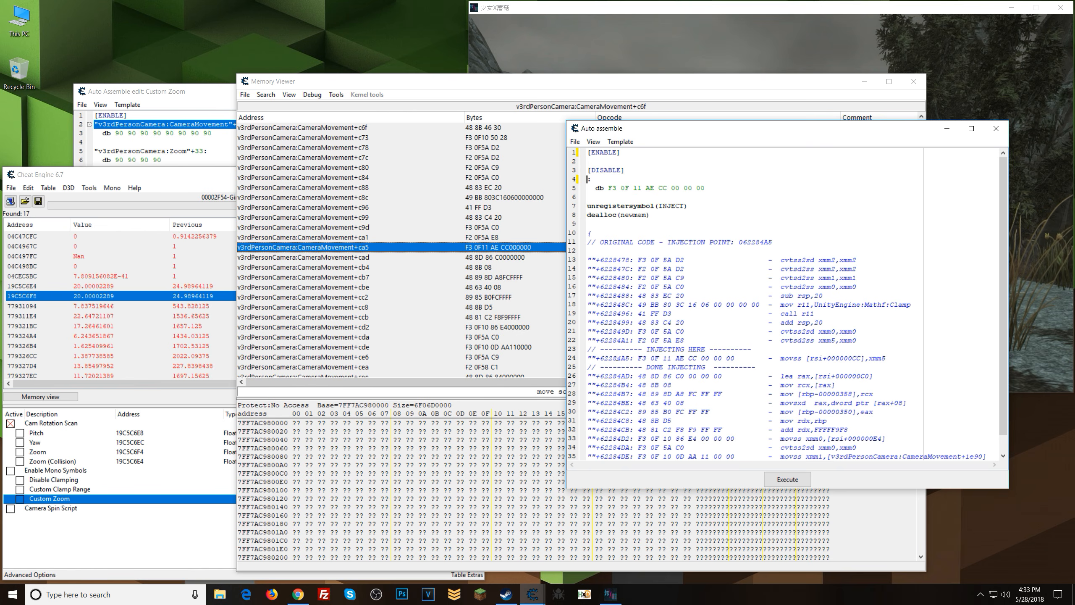
{"action": "left_click_drag", "start_coordinate": [630, 357], "coordinate": [595, 358]}
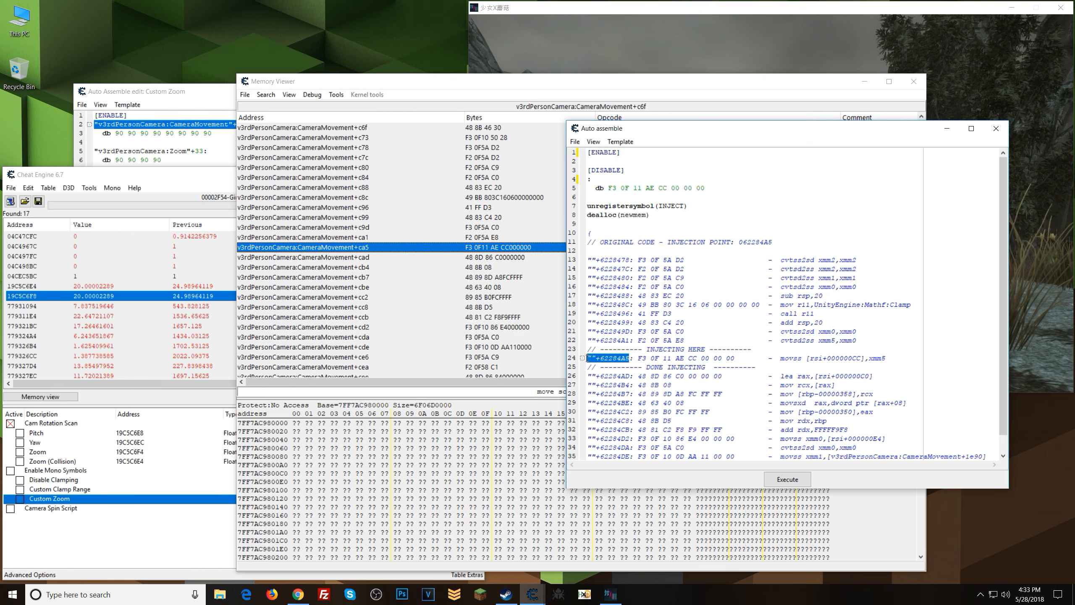
{"action": "left_click", "coordinate": [588, 180]}
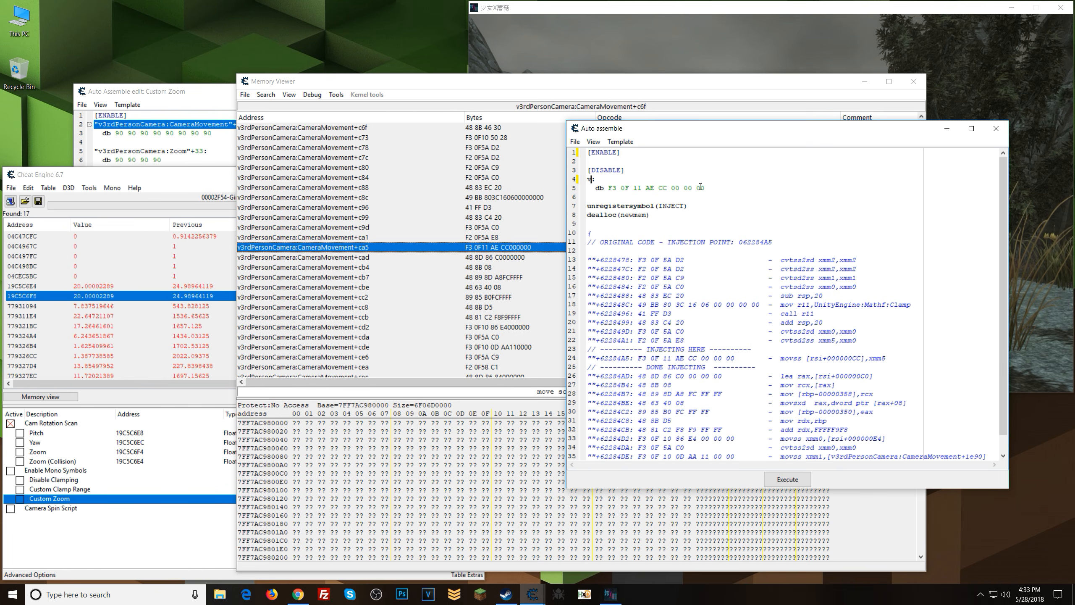
{"action": "type", "text": "v3rdPersonCamera"}
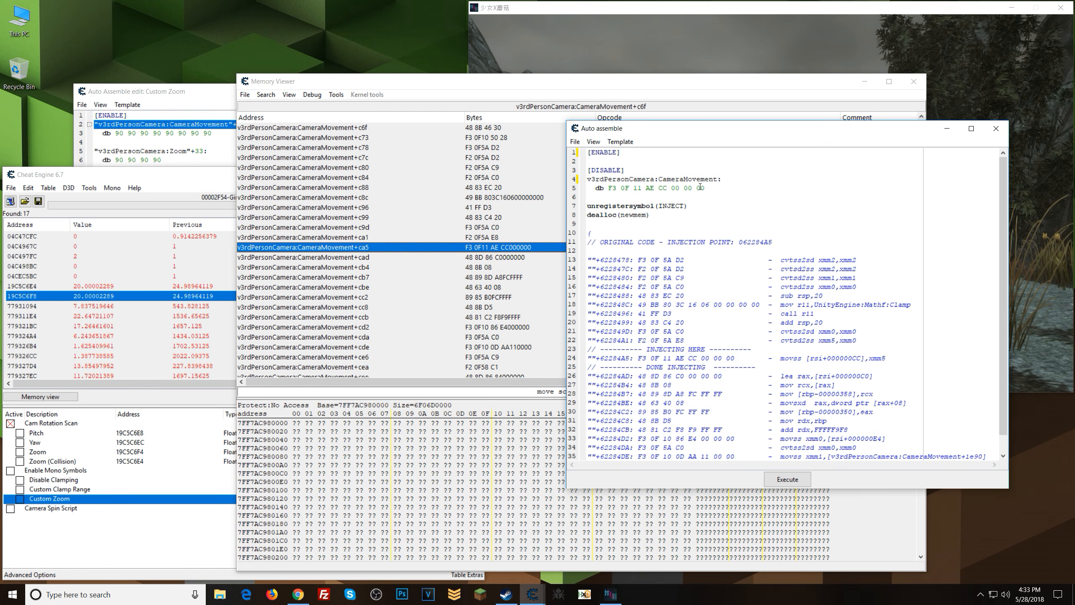
{"action": "type", "text": "\"+"}
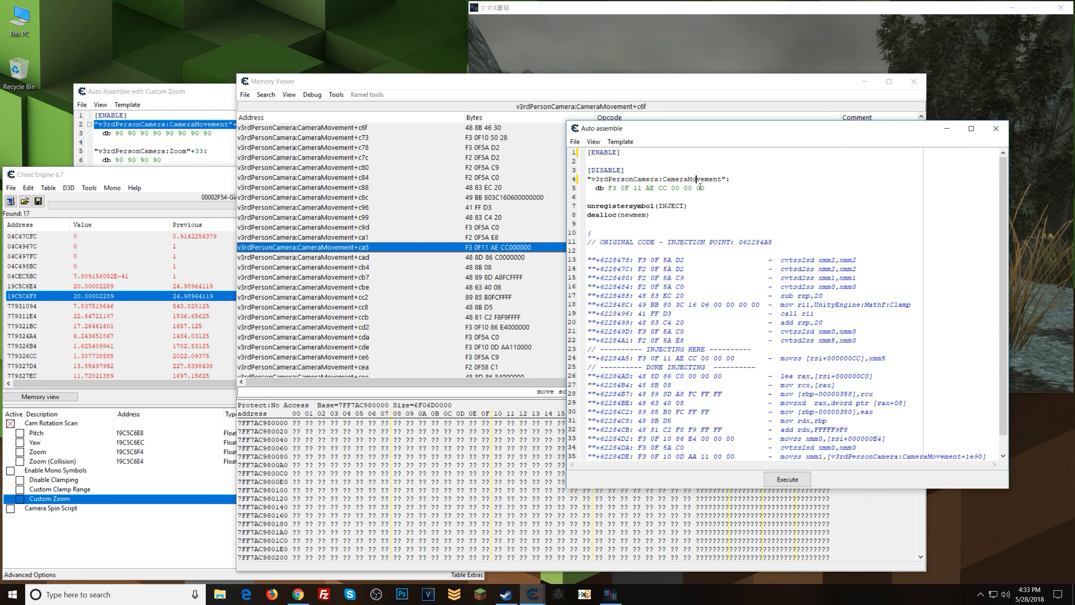
{"action": "type", "text": "ca5"}
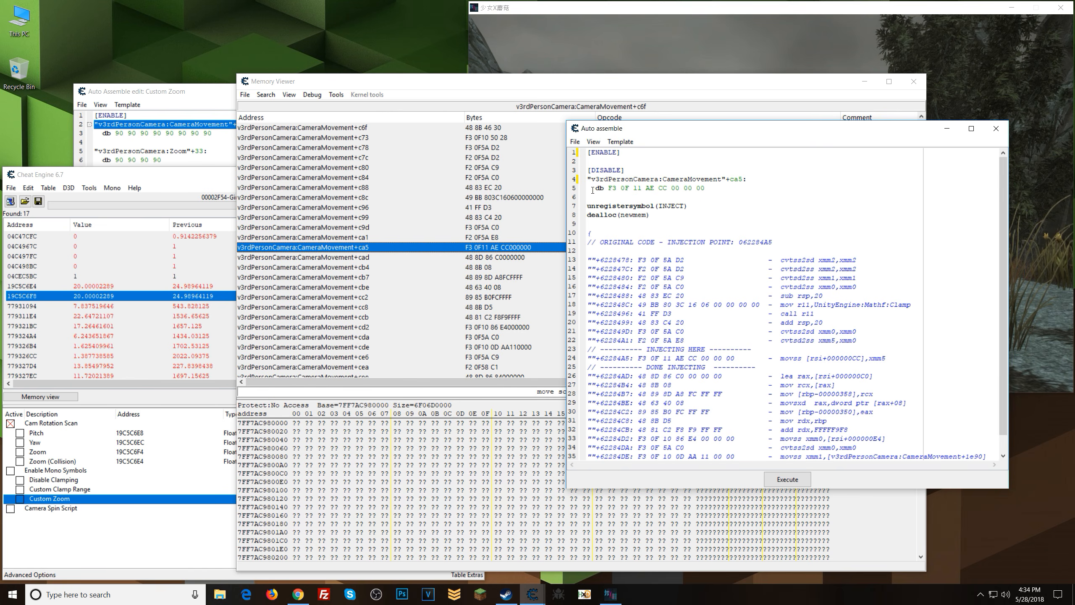
{"action": "left_click_drag", "start_coordinate": [595, 189], "coordinate": [699, 189]}
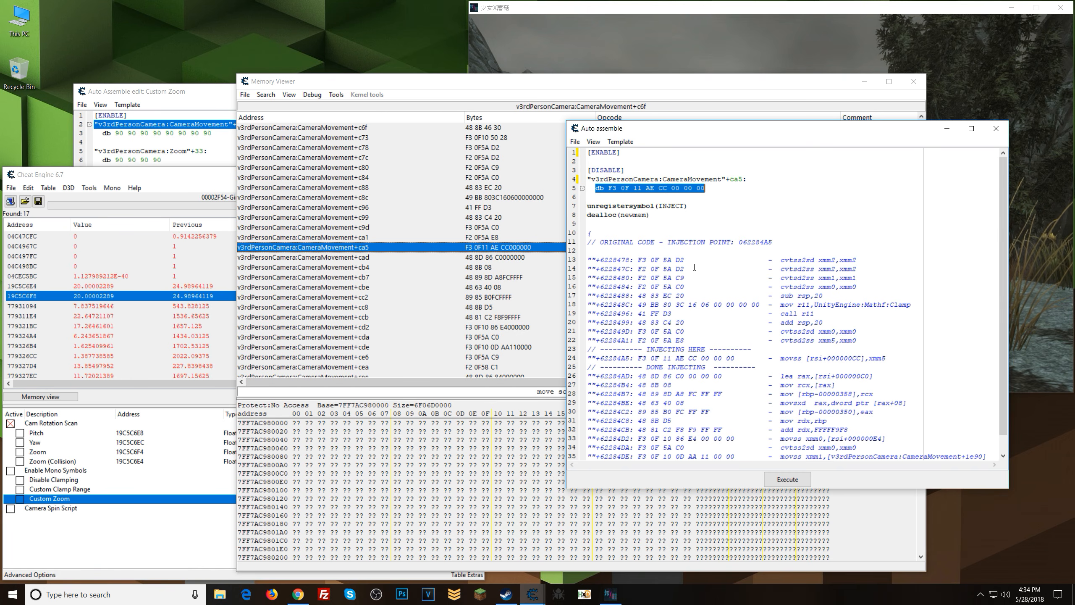
Change the heading of the original-code comment to "//-- Zoom (Collision)" and remove the blank line after it.
{"action": "left_click", "coordinate": [669, 251]}
{"action": "key", "text": "BackSpace"}
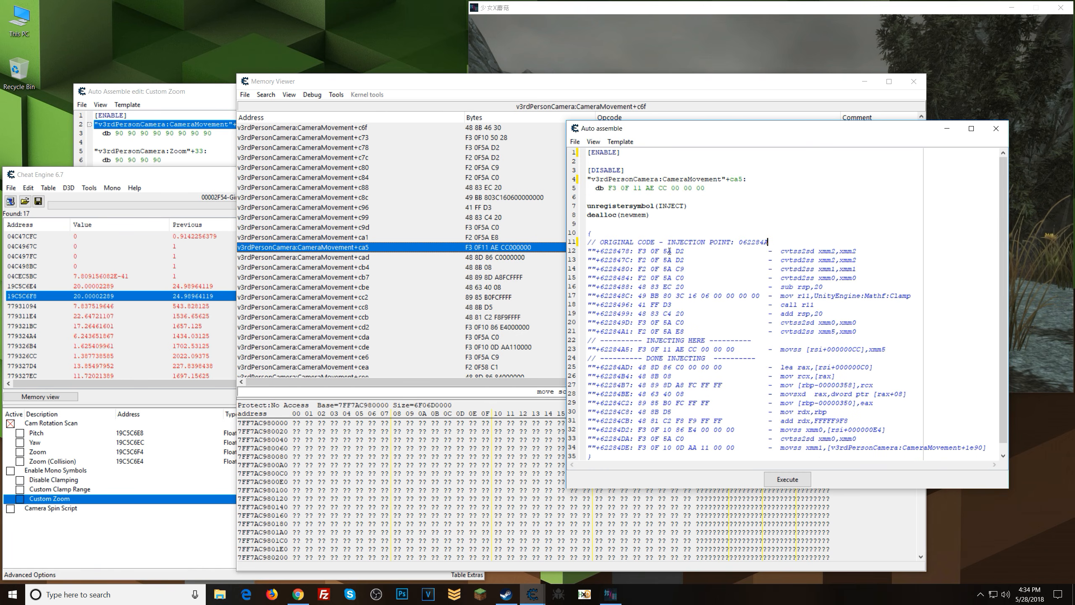
{"action": "key", "text": "BackSpace"}
{"action": "key", "text": "BackSpace"}
{"action": "key", "text": "BackSpace"}
{"action": "key", "text": "BackSpace"}
{"action": "key", "text": "BackSpace"}
{"action": "key", "text": "BackSpace"}
{"action": "key", "text": "BackSpace"}
{"action": "key", "text": "BackSpace"}
{"action": "key", "text": "BackSpace"}
{"action": "key", "text": "BackSpace"}
{"action": "key", "text": "BackSpace"}
{"action": "key", "text": "BackSpace"}
{"action": "key", "text": "BackSpace"}
{"action": "key", "text": "BackSpace"}
{"action": "key", "text": "BackSpace"}
{"action": "key", "text": "BackSpace"}
{"action": "key", "text": "BackSpace"}
{"action": "key", "text": "BackSpace"}
{"action": "key", "text": "BackSpace"}
{"action": "key", "text": "BackSpace"}
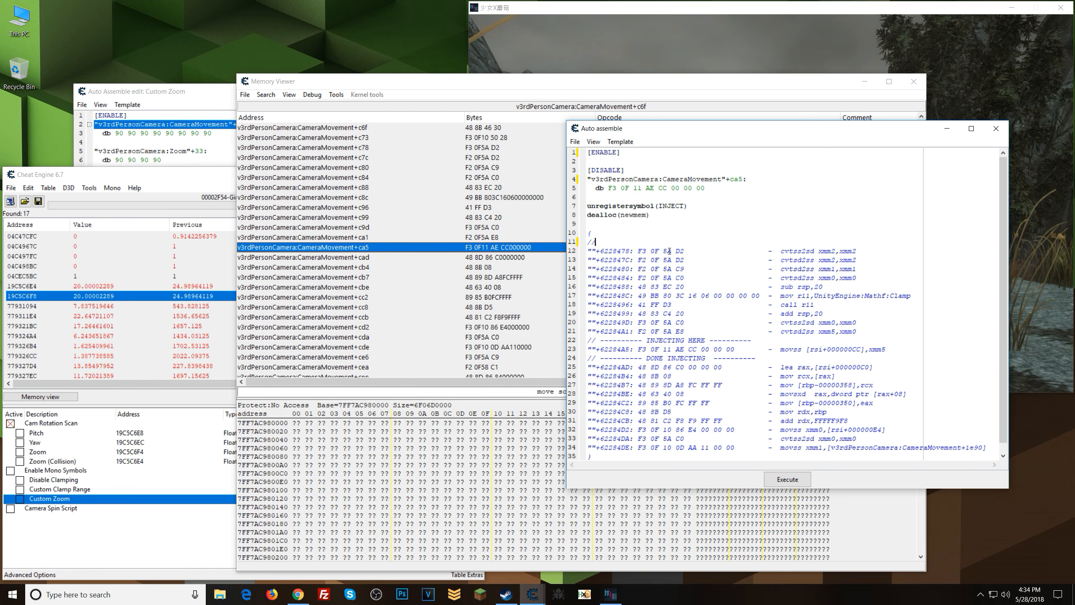
{"action": "type", "text": "-- Zoom"}
{"action": "type", "text": " (Colli)"}
{"action": "key", "text": "Left"}
{"action": "type", "text": "Colli"}
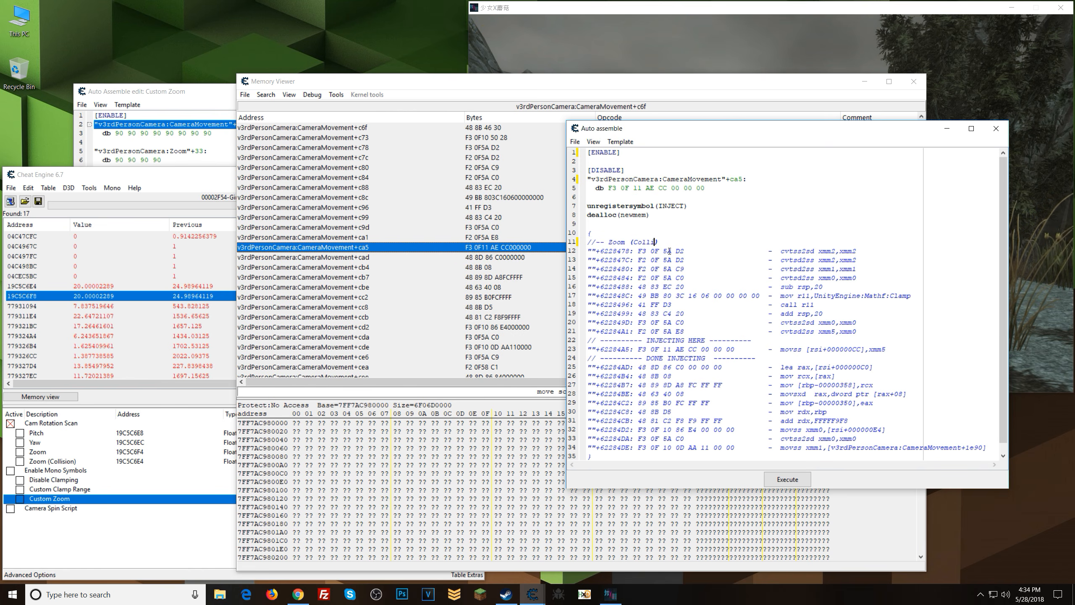
{"action": "type", "text": "sion"}
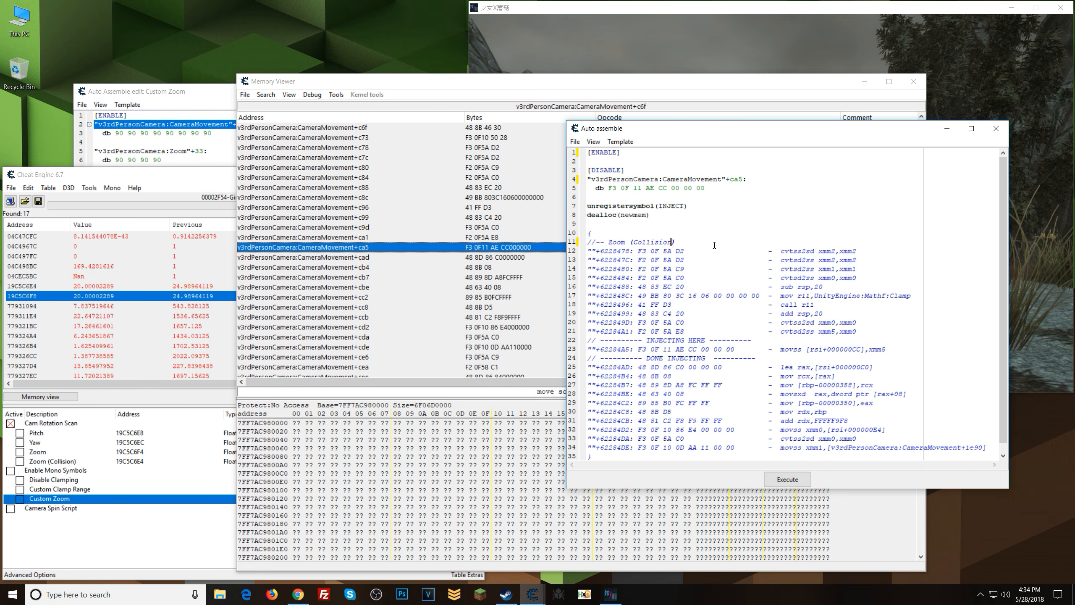
{"action": "scroll", "coordinate": [715, 285], "scroll_direction": "down", "scroll_amount": 1}
{"action": "scroll", "coordinate": [739, 337], "scroll_direction": "up", "scroll_amount": 1}
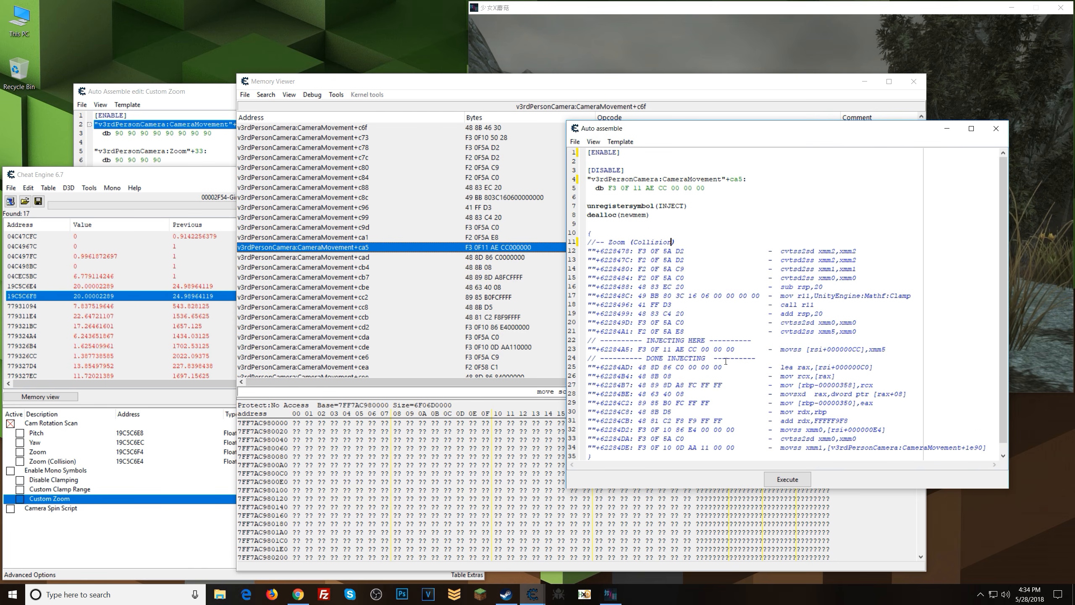
Copy the +ca5 address and its db line into [ENABLE], and replace the copied bytes with eight 90 values.
{"action": "left_click_drag", "start_coordinate": [717, 188], "coordinate": [583, 180]}
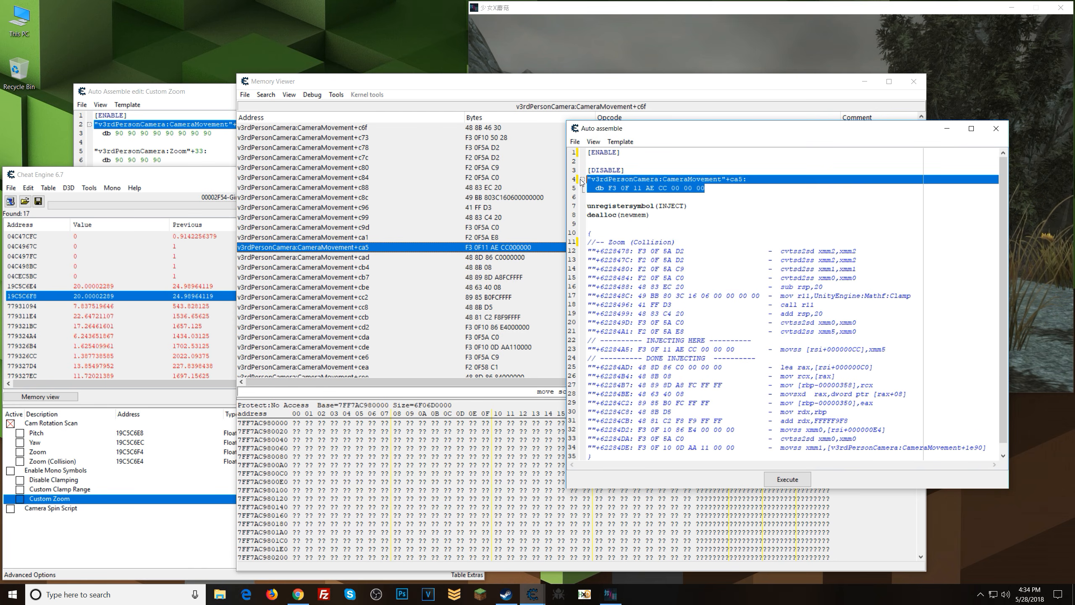
{"action": "key", "text": "ctrl+c"}
{"action": "left_click", "coordinate": [634, 154]}
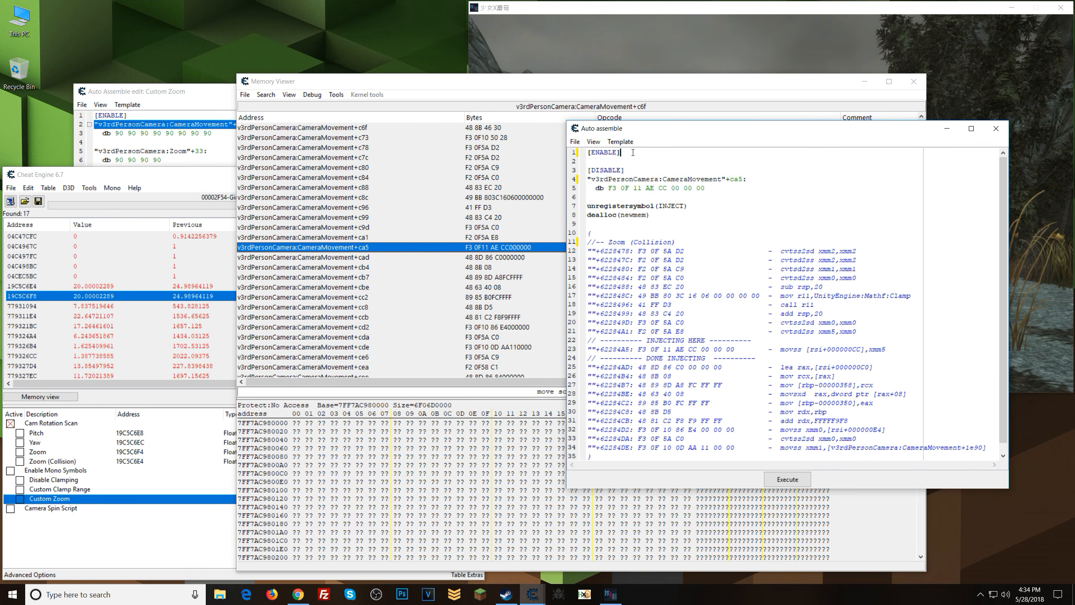
{"action": "key", "text": "Return"}
{"action": "key", "text": "ctrl+v"}
{"action": "key", "text": "BackSpace"}
{"action": "key", "text": "BackSpace"}
{"action": "key", "text": "BackSpace"}
{"action": "key", "text": "BackSpace"}
{"action": "key", "text": "BackSpace"}
{"action": "key", "text": "BackSpace"}
{"action": "key", "text": "BackSpace"}
{"action": "key", "text": "BackSpace"}
{"action": "key", "text": "BackSpace"}
{"action": "key", "text": "BackSpace"}
{"action": "key", "text": "BackSpace"}
{"action": "key", "text": "BackSpace"}
{"action": "key", "text": "BackSpace"}
{"action": "key", "text": "BackSpace"}
{"action": "key", "text": "BackSpace"}
{"action": "key", "text": "BackSpace"}
{"action": "key", "text": "BackSpace"}
{"action": "key", "text": "BackSpace"}
{"action": "key", "text": "BackSpace"}
{"action": "key", "text": "BackSpace"}
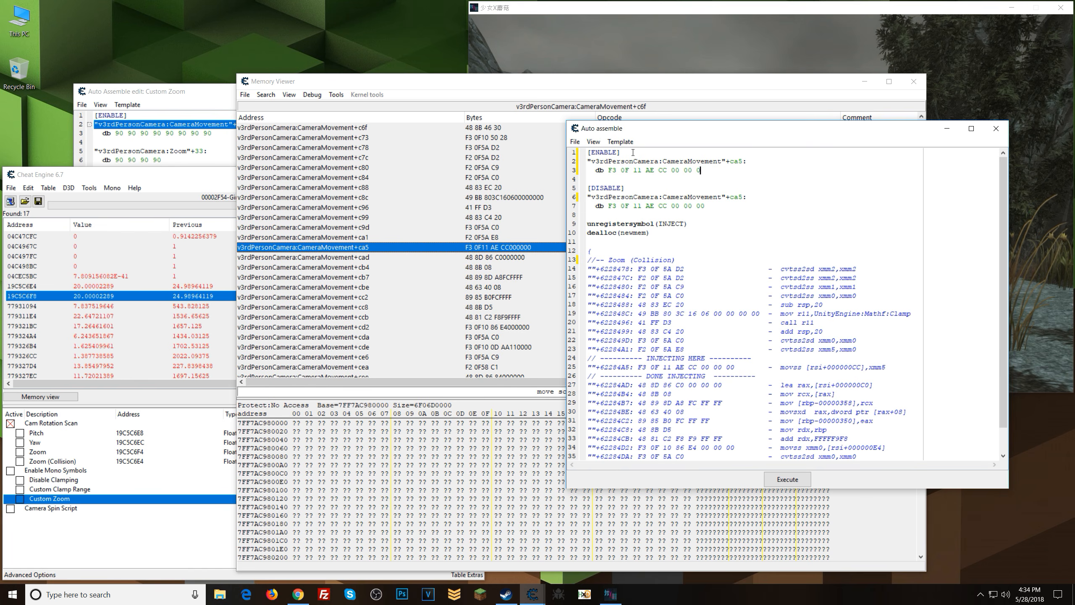
{"action": "type", "text": "90 90"}
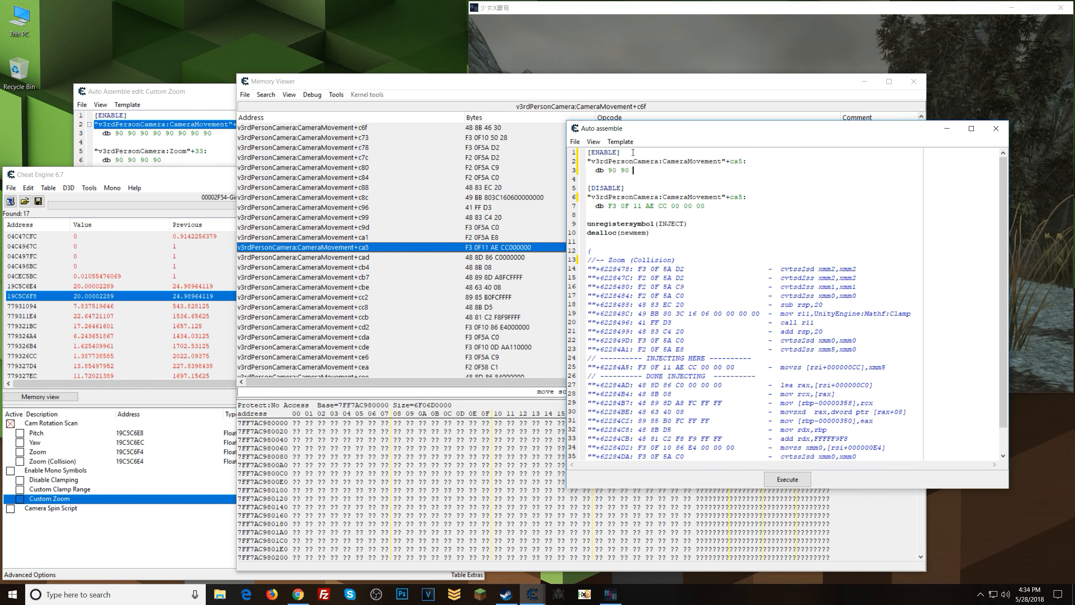
{"action": "type", "text": " 90 90 90 90 90 90"}
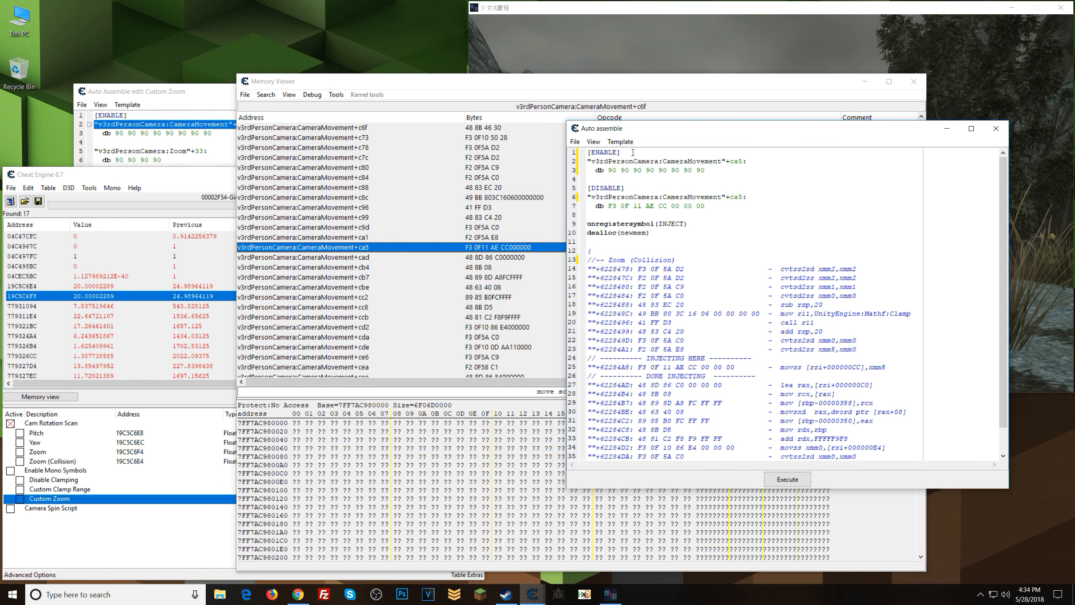
Delete the unregistersymbol(INJECT) and dealloc(newmem) lines from the [DISABLE] section.
{"action": "left_click_drag", "start_coordinate": [662, 235], "coordinate": [582, 229]}
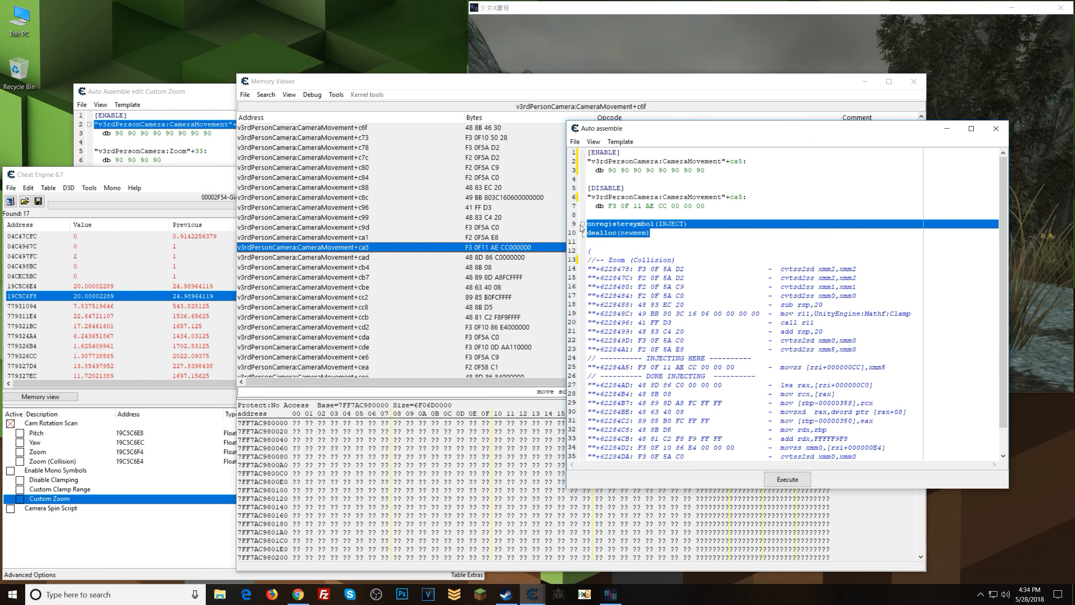
{"action": "key", "text": "BackSpace"}
{"action": "key", "text": "BackSpace"}
{"action": "key", "text": "BackSpace"}
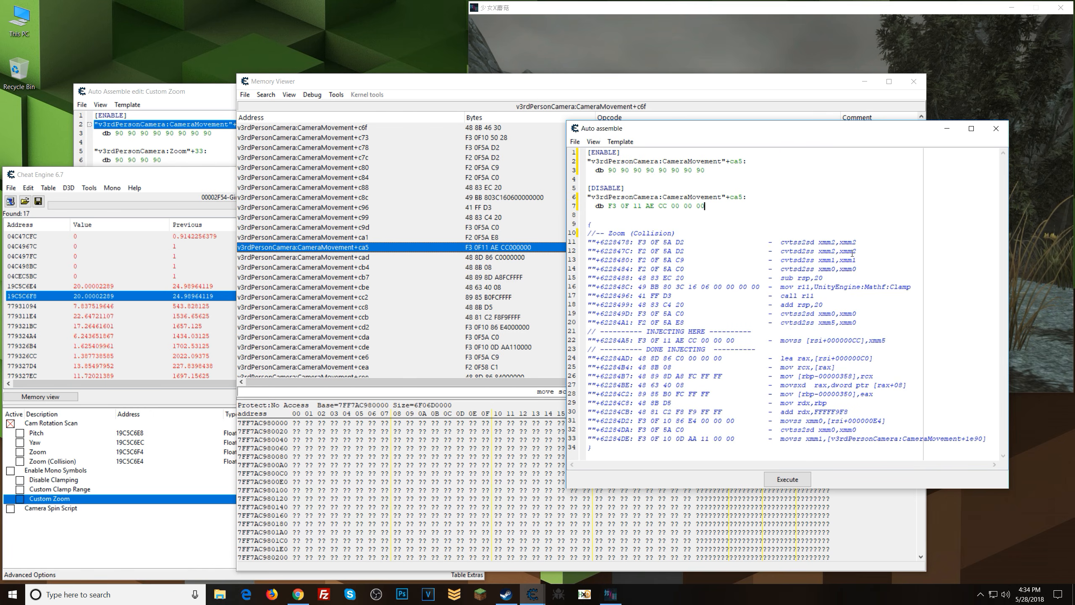
Assign the script to the current cheat table, close its editor, and rename the new entry "No Cam Zoom Collision".
{"action": "left_click", "coordinate": [574, 142]}
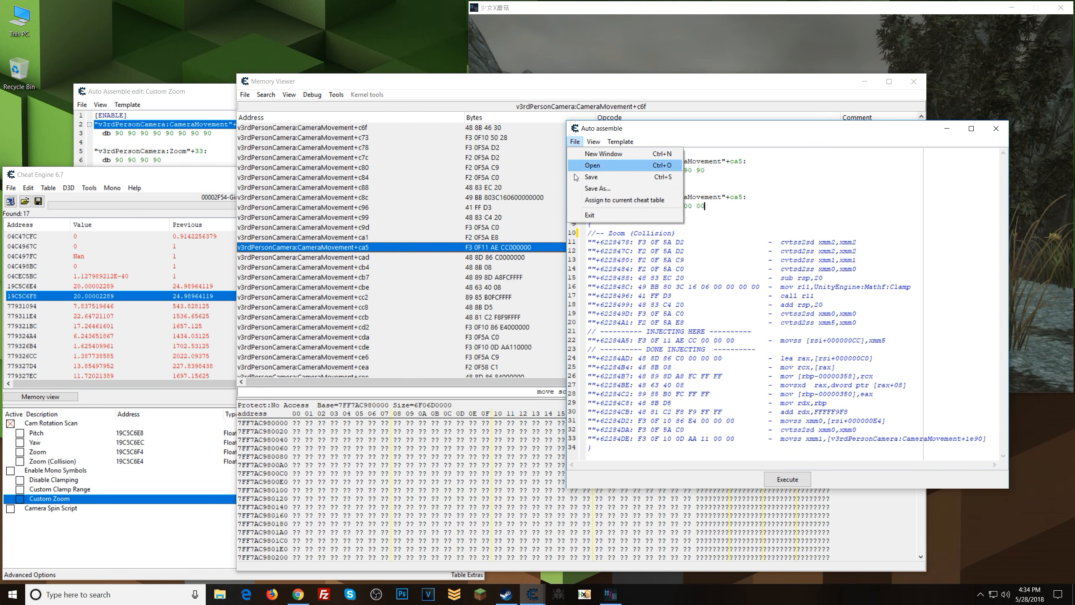
{"action": "left_click", "coordinate": [611, 201]}
{"action": "left_click", "coordinate": [995, 128]}
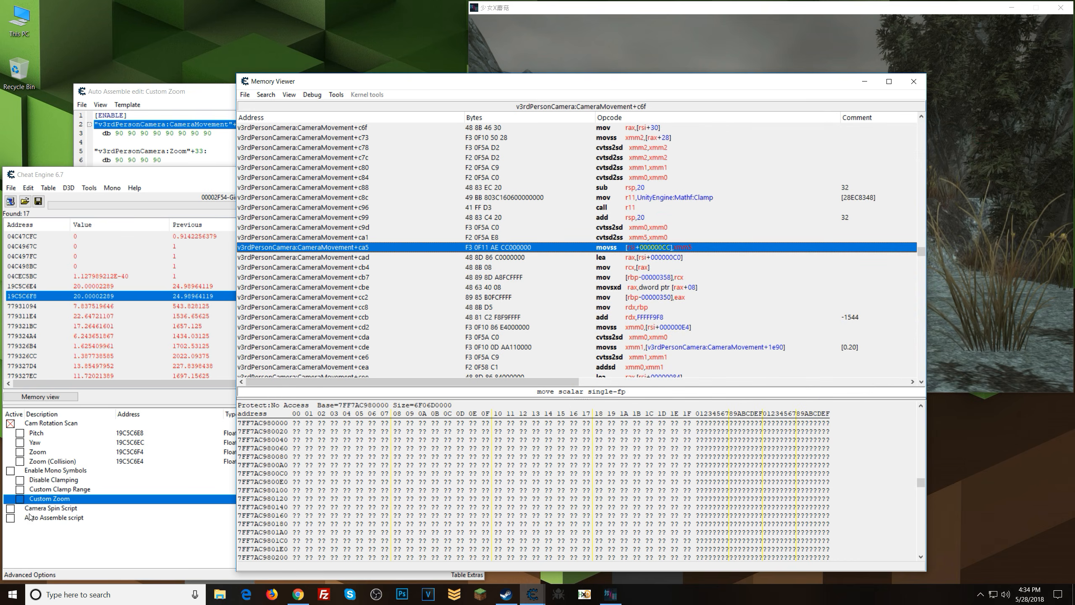
{"action": "double_click", "coordinate": [52, 523]}
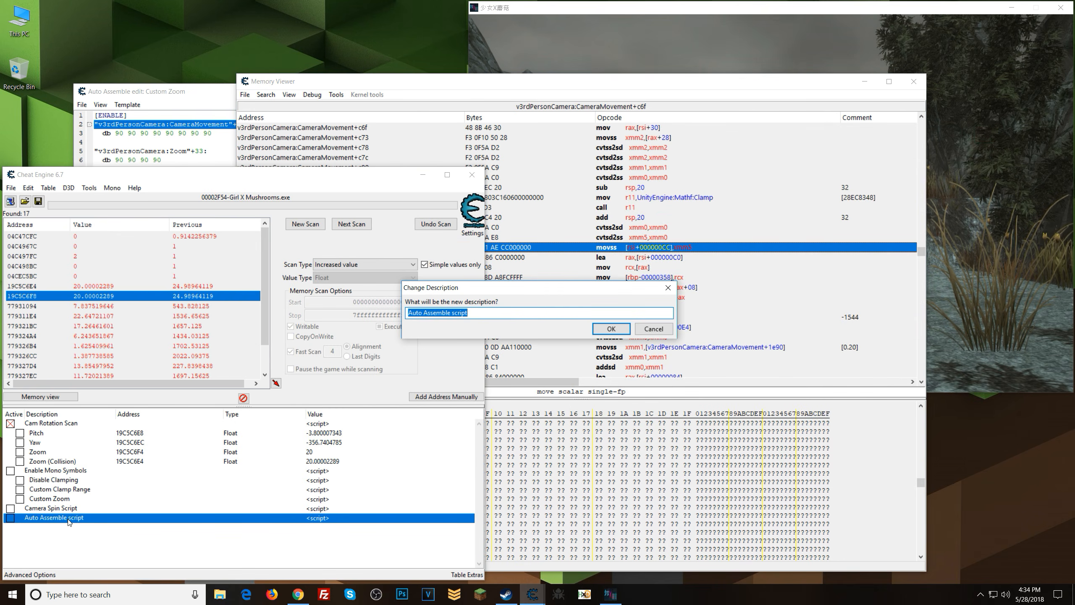
{"action": "type", "text": "No Cam Zoom Collision"}
{"action": "key", "text": "Return"}
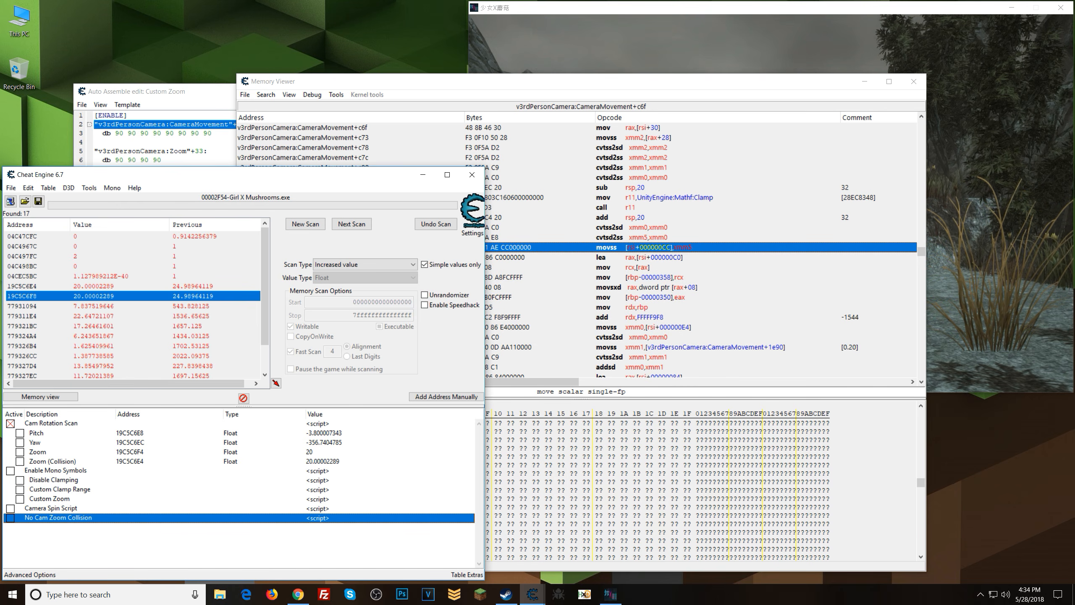
Move the No Cam Zoom Collision entry into the Enable Mono Symbols group after Custom Zoom, and close the Custom Zoom script.
{"action": "left_click_drag", "start_coordinate": [52, 518], "coordinate": [55, 489]}
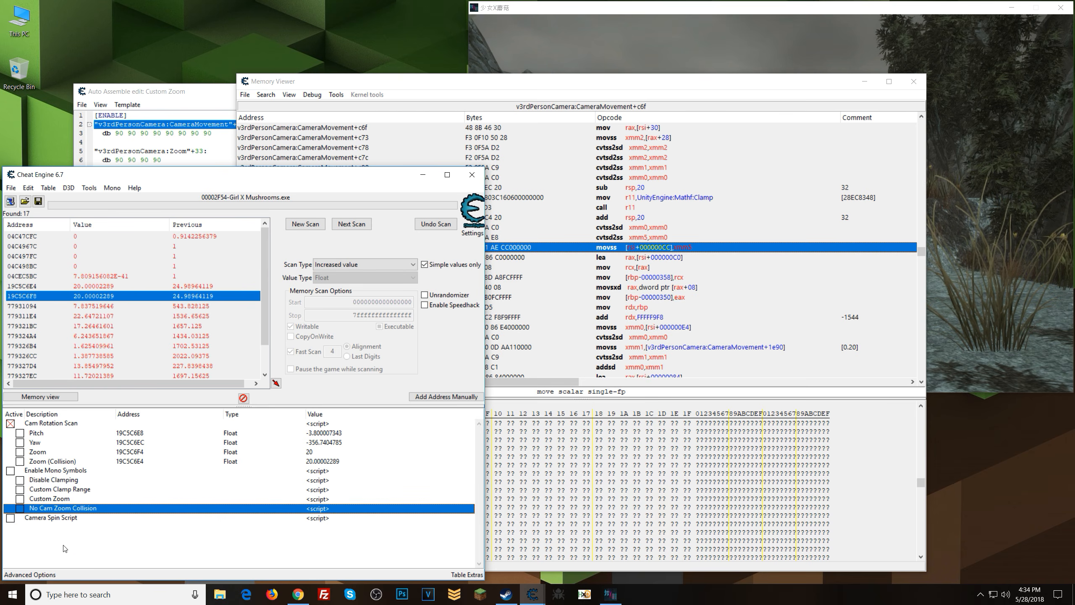
{"action": "left_click", "coordinate": [210, 94]}
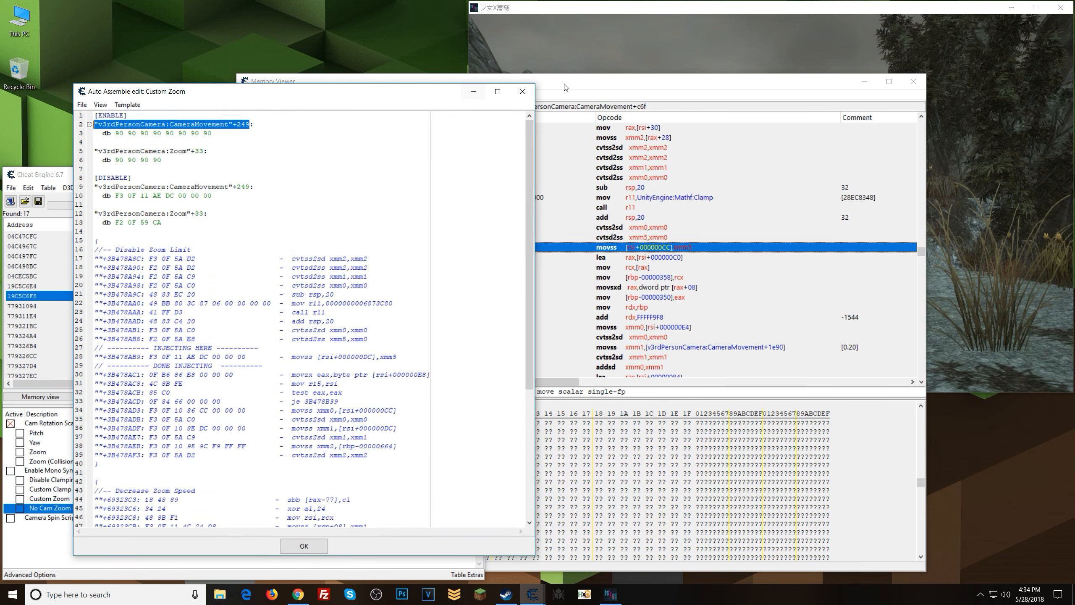
{"action": "left_click", "coordinate": [522, 91]}
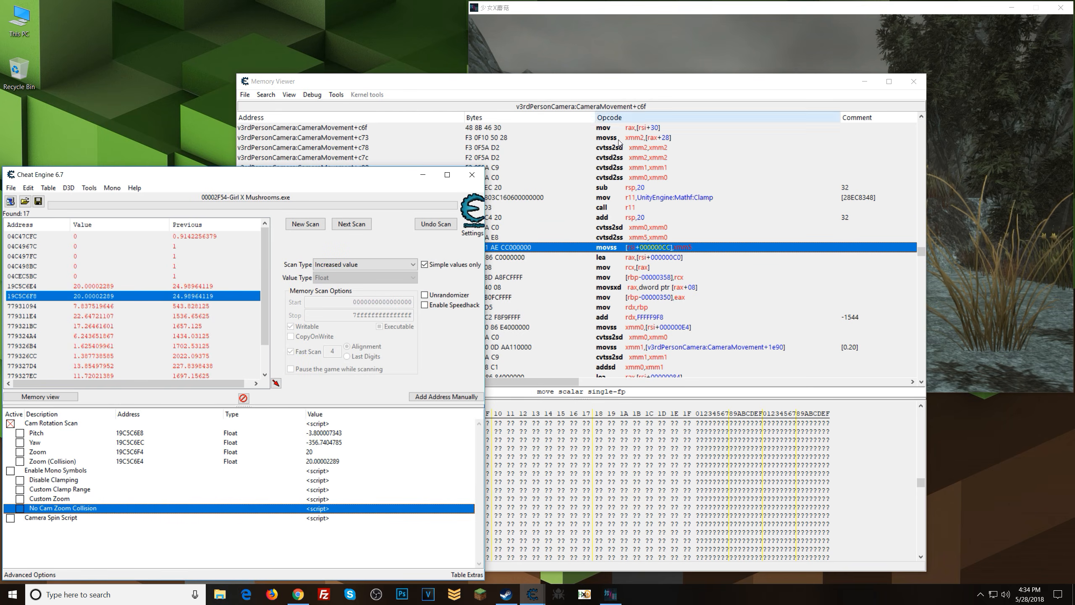
Activate the Enable Mono Symbols script and its No Cam Zoom Collision entry, with the cheat table moved clear and the Memory Viewer in view.
{"action": "left_click_drag", "start_coordinate": [348, 170], "coordinate": [367, 145]}
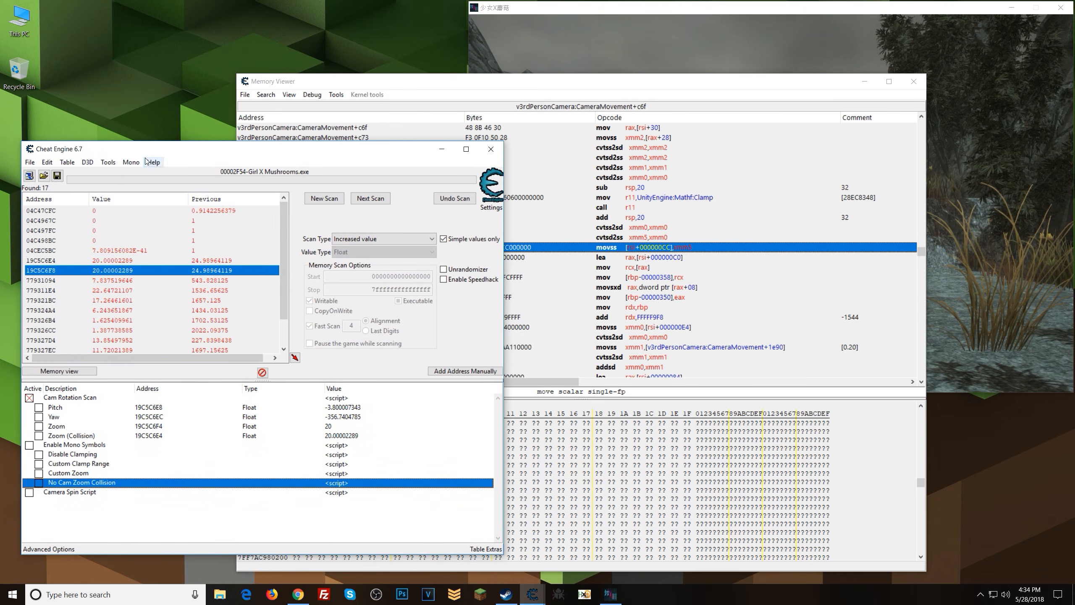
{"action": "left_click", "coordinate": [28, 445]}
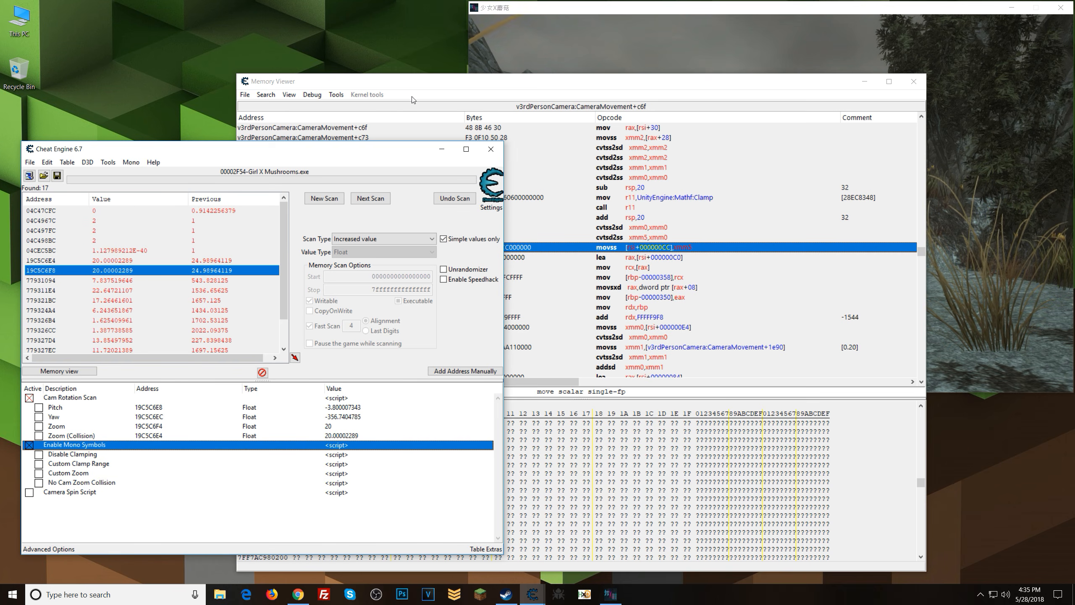
{"action": "left_click", "coordinate": [421, 84]}
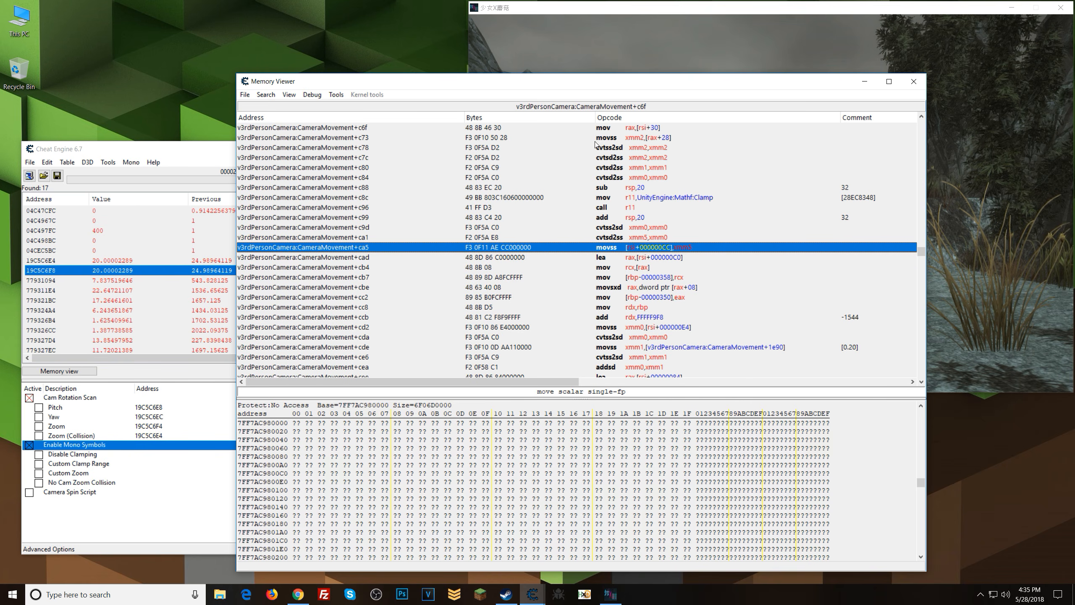
{"action": "left_click", "coordinate": [39, 484]}
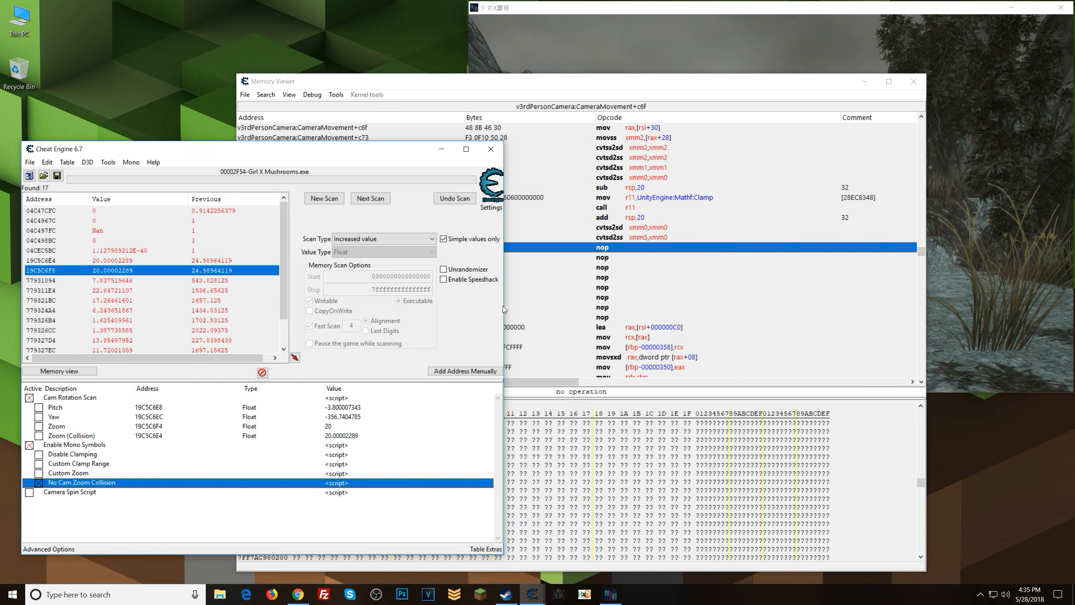
Test the disabled zoom collision in the game by zooming the camera out to 25 and moving the character near the rock walls.
{"action": "left_click", "coordinate": [759, 4]}
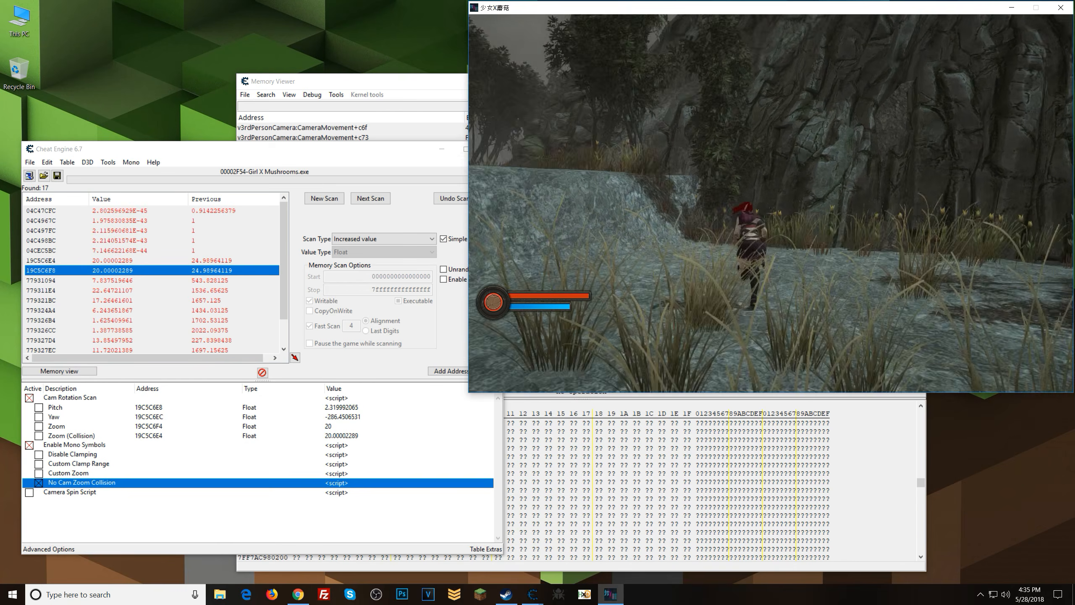
{"action": "scroll", "coordinate": [770, 203], "scroll_direction": "down", "scroll_amount": 5}
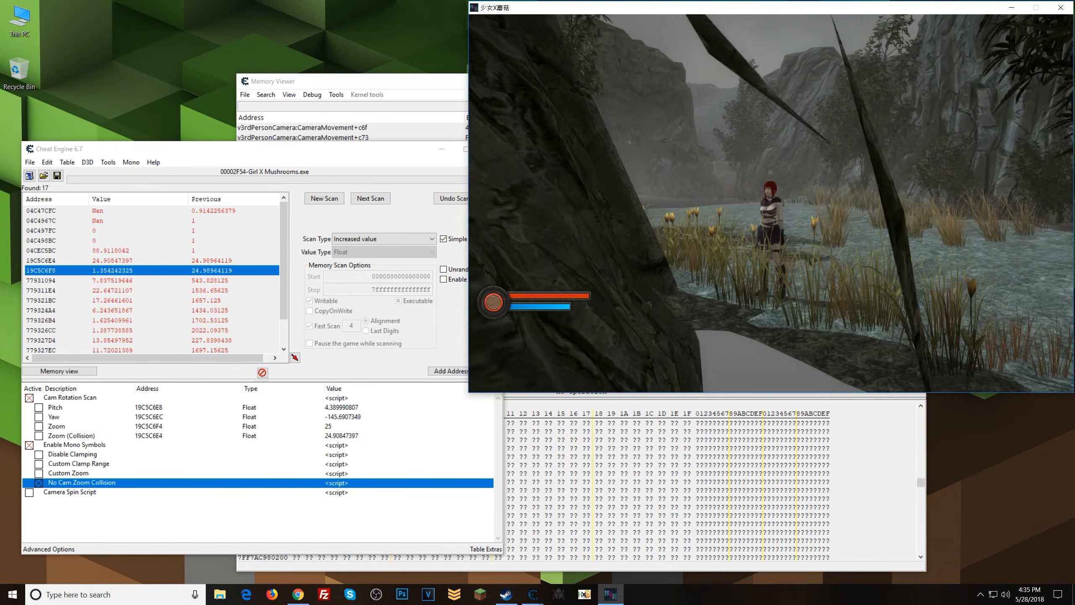
{"action": "key", "text": "d"}
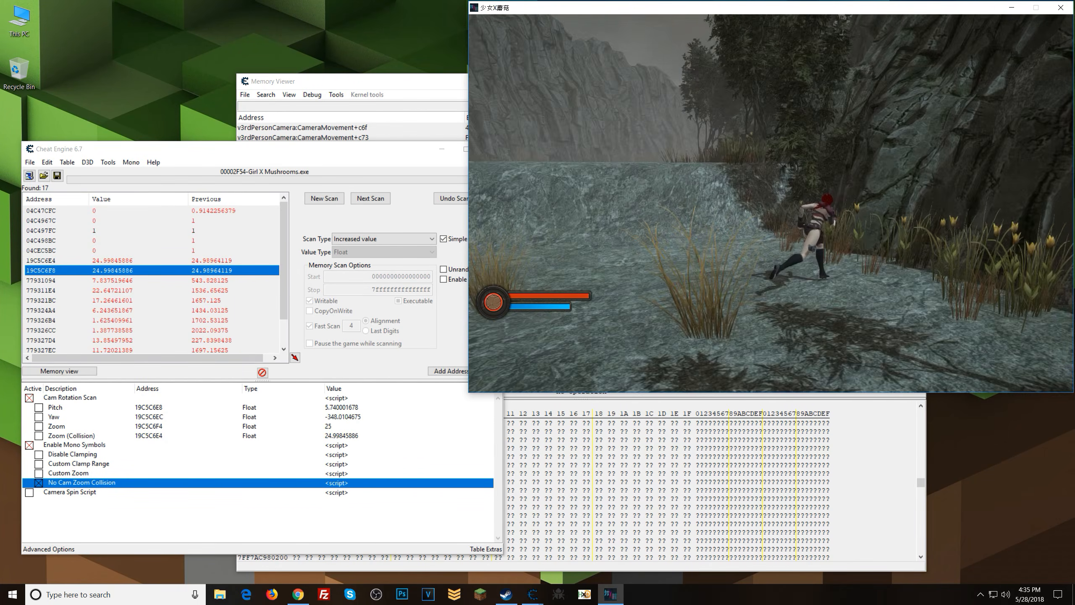
{"action": "key", "text": "s"}
{"action": "key", "text": "alt+Tab"}
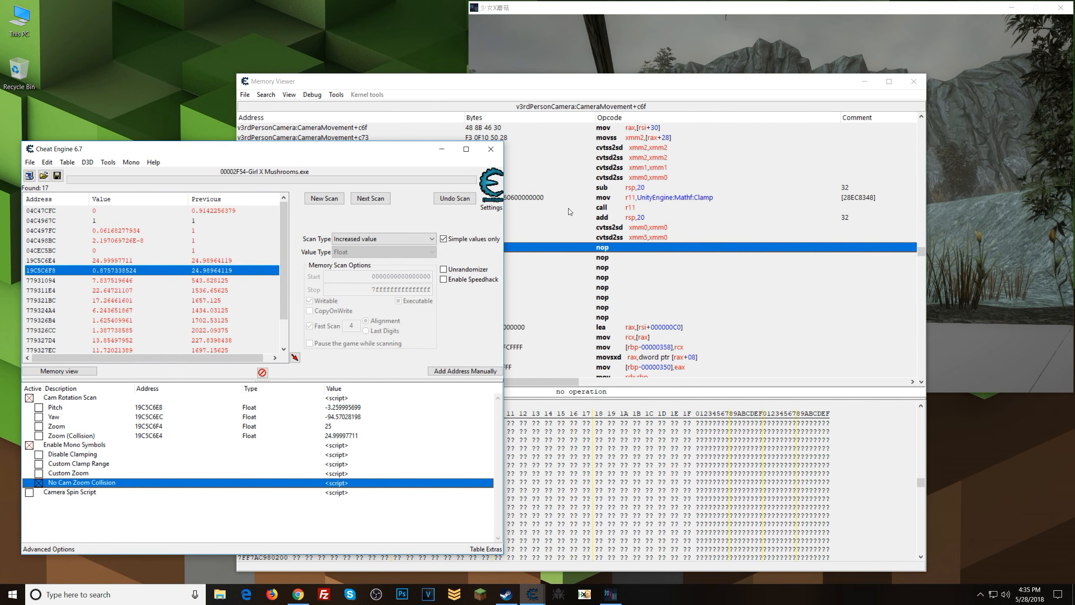
Minimize the Memory Viewer, deactivate No Cam Zoom Collision, and check the camera's normal collision behaviour in the game.
{"action": "left_click", "coordinate": [865, 82]}
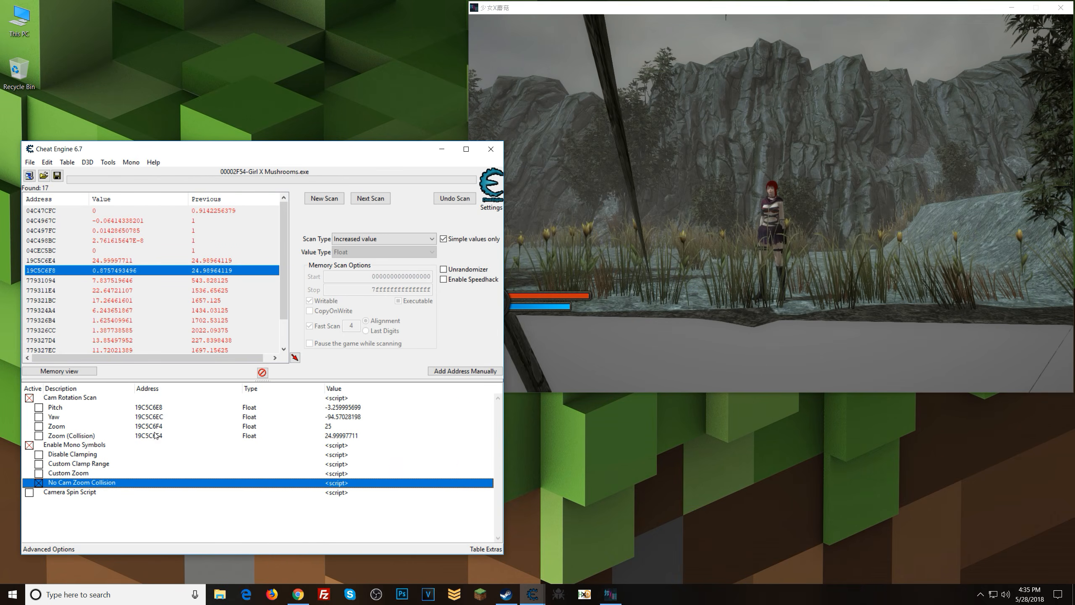
{"action": "left_click", "coordinate": [38, 482]}
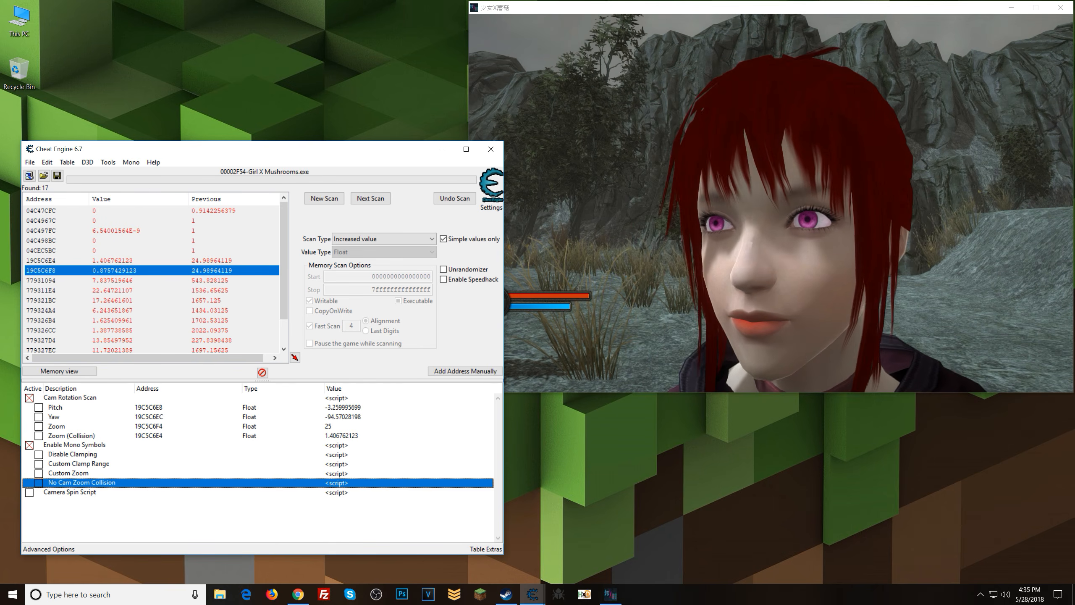
{"action": "key", "text": "alt+Tab"}
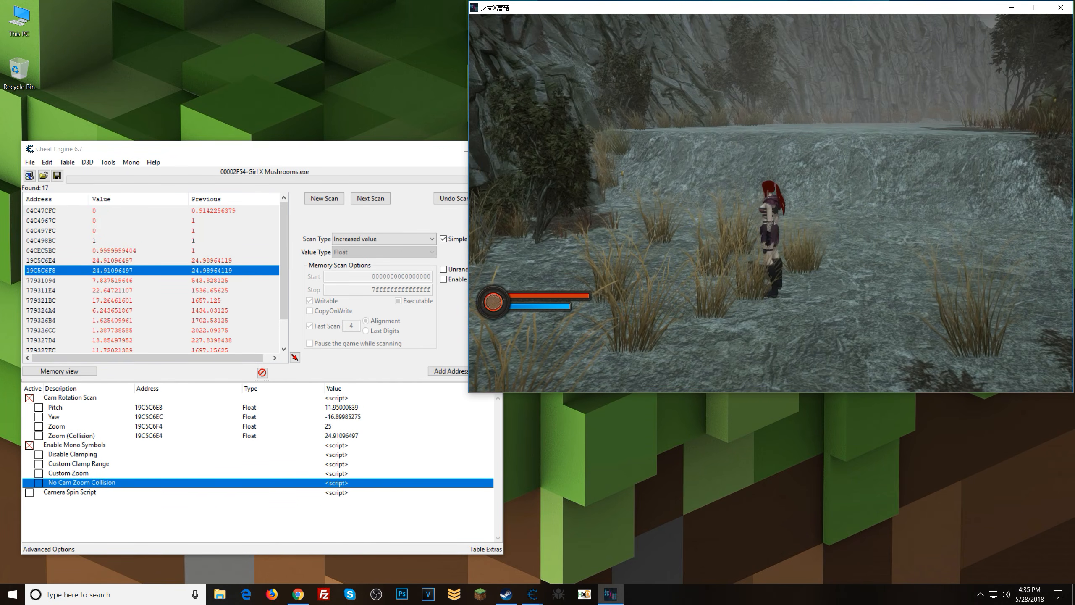
{"action": "key", "text": "alt+Tab"}
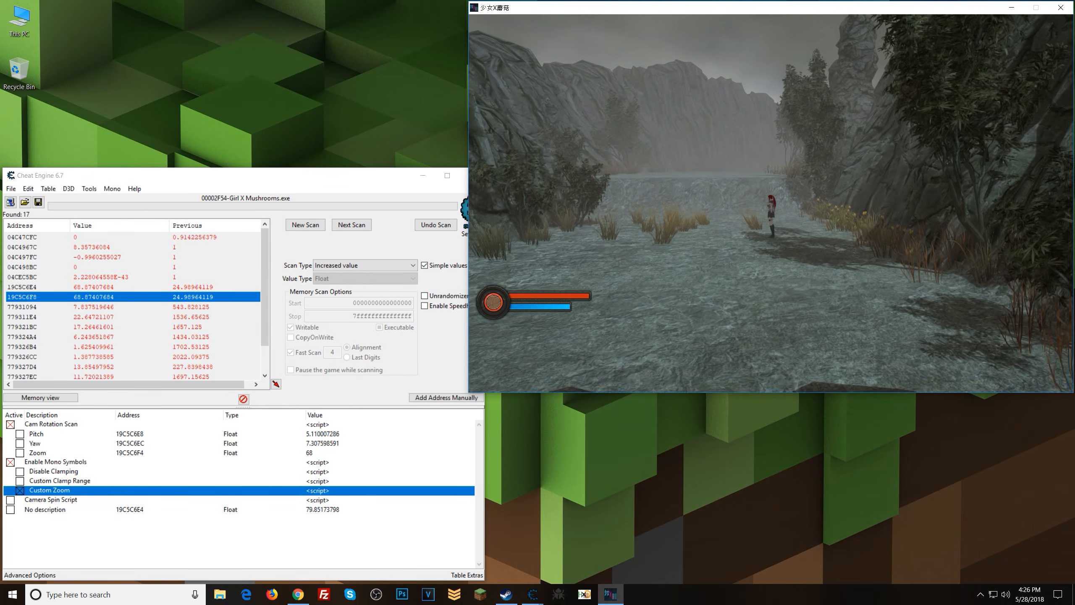
Zoom the game camera in to 23 with Custom Zoom active while moving the character around.
{"action": "scroll", "coordinate": [770, 204], "scroll_direction": "up", "scroll_amount": 19}
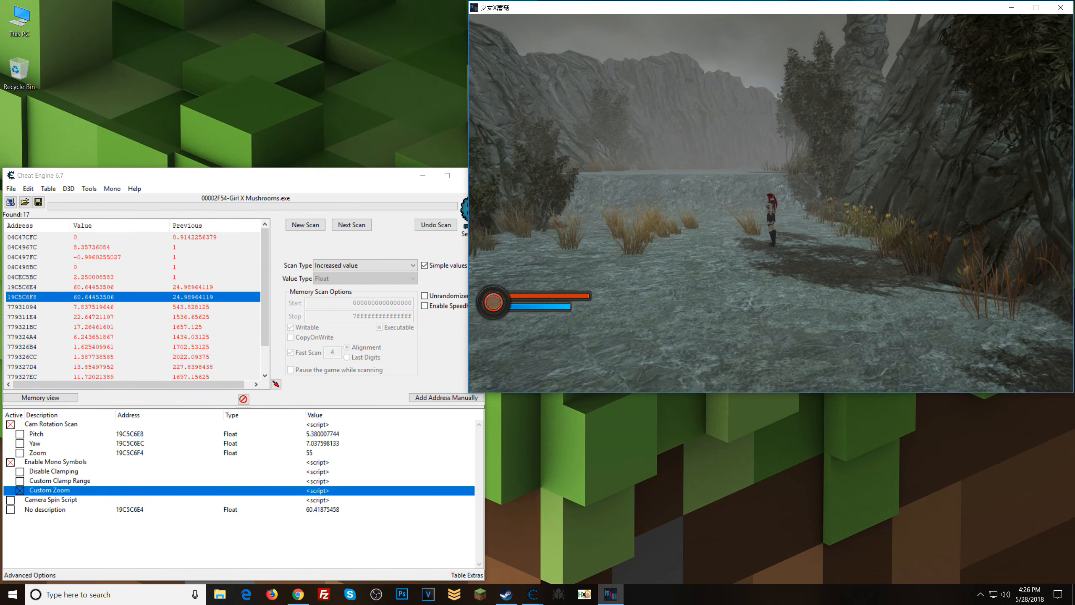
{"action": "key", "text": "a"}
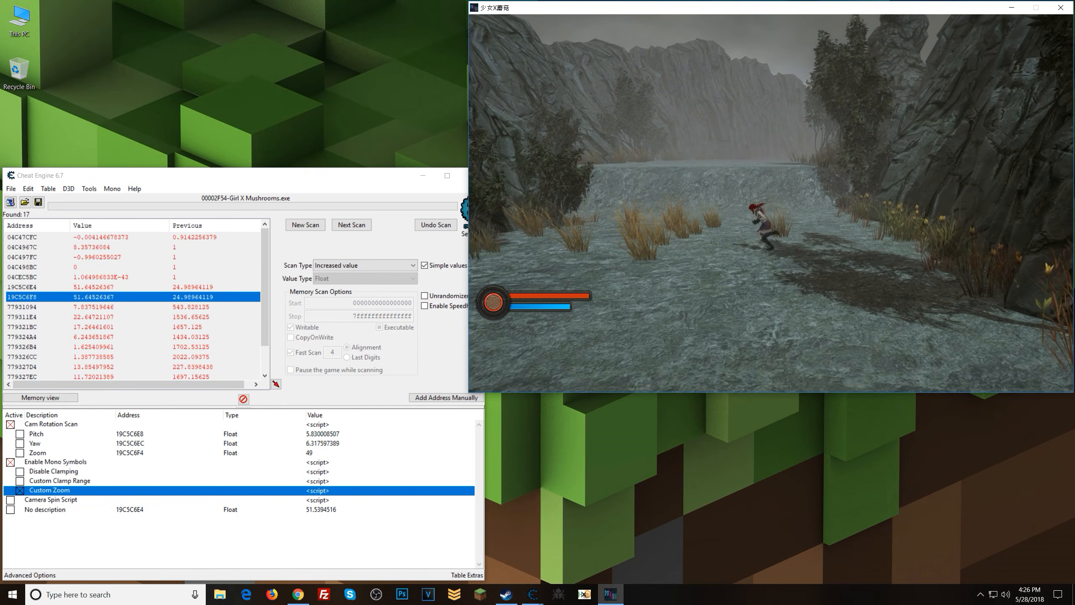
{"action": "scroll", "coordinate": [771, 204], "scroll_direction": "up", "scroll_amount": 15}
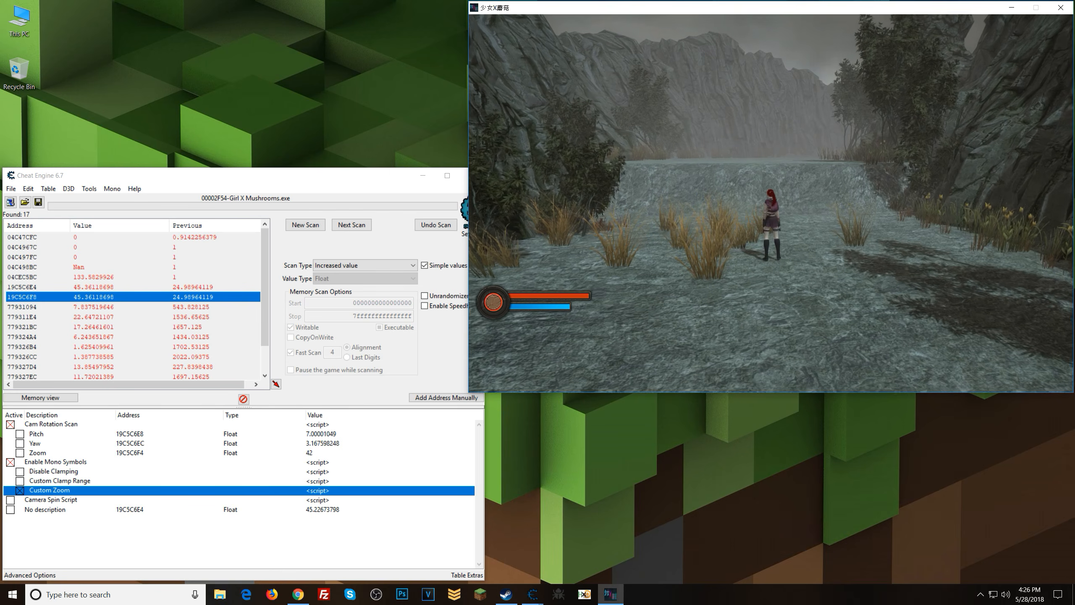
{"action": "key", "text": "a"}
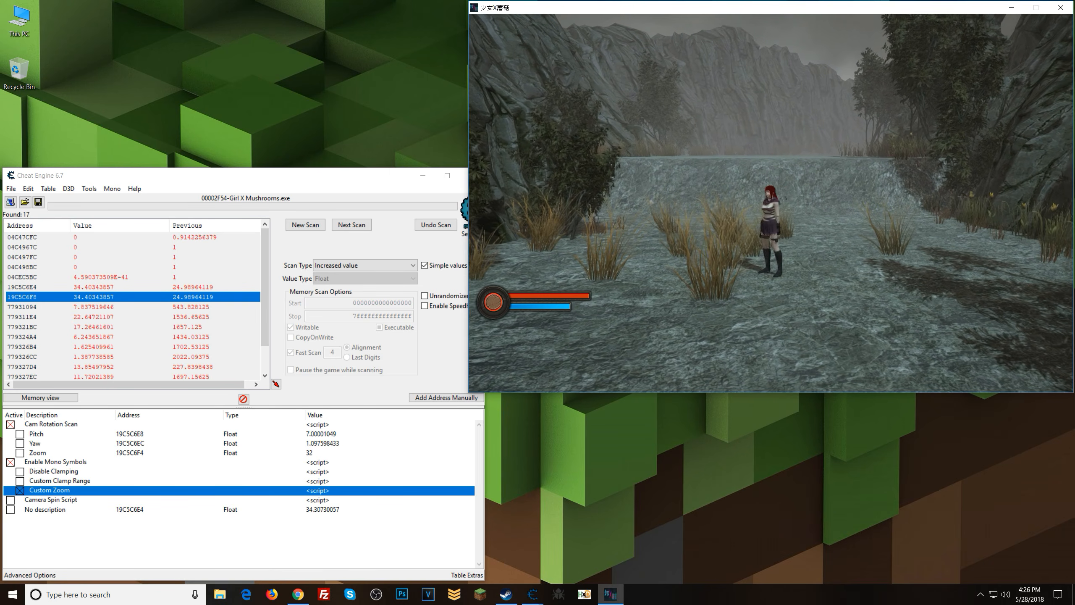
{"action": "scroll", "coordinate": [771, 203], "scroll_direction": "up", "scroll_amount": 8}
{"action": "key", "text": "s"}
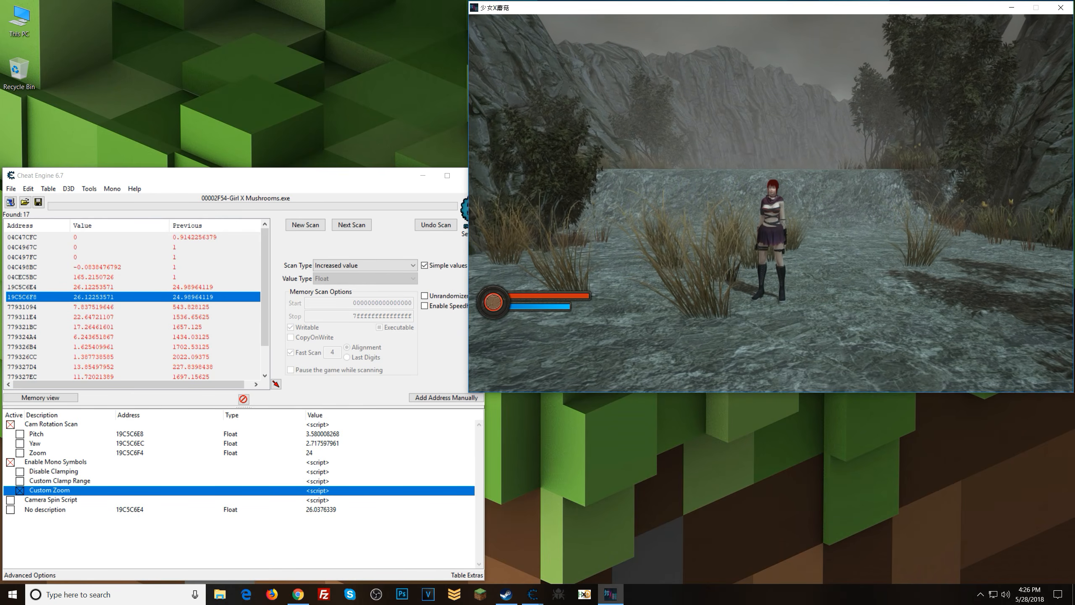
{"action": "scroll", "coordinate": [771, 203], "scroll_direction": "up", "scroll_amount": 1}
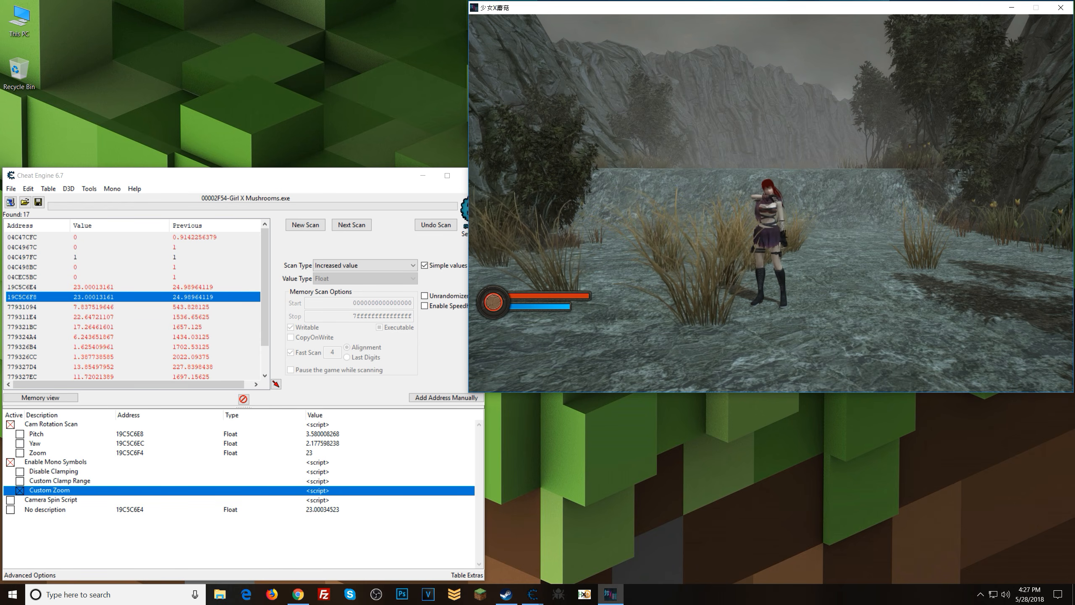
Return to the cheat table and select the Zoom entry under Cam Rotation Scan.
{"action": "left_click", "coordinate": [337, 363]}
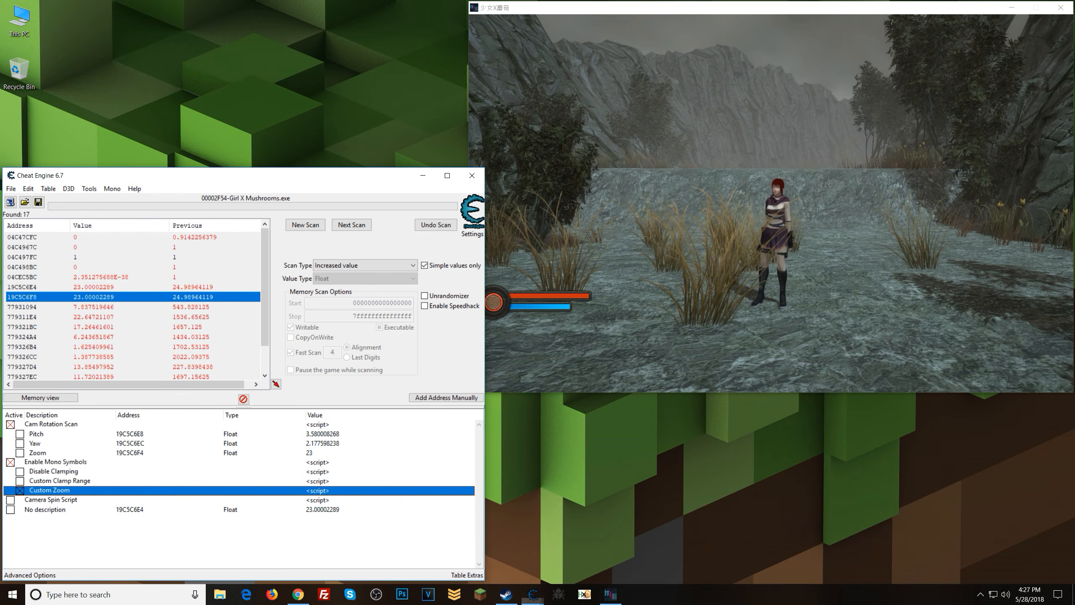
{"action": "left_click", "coordinate": [203, 450]}
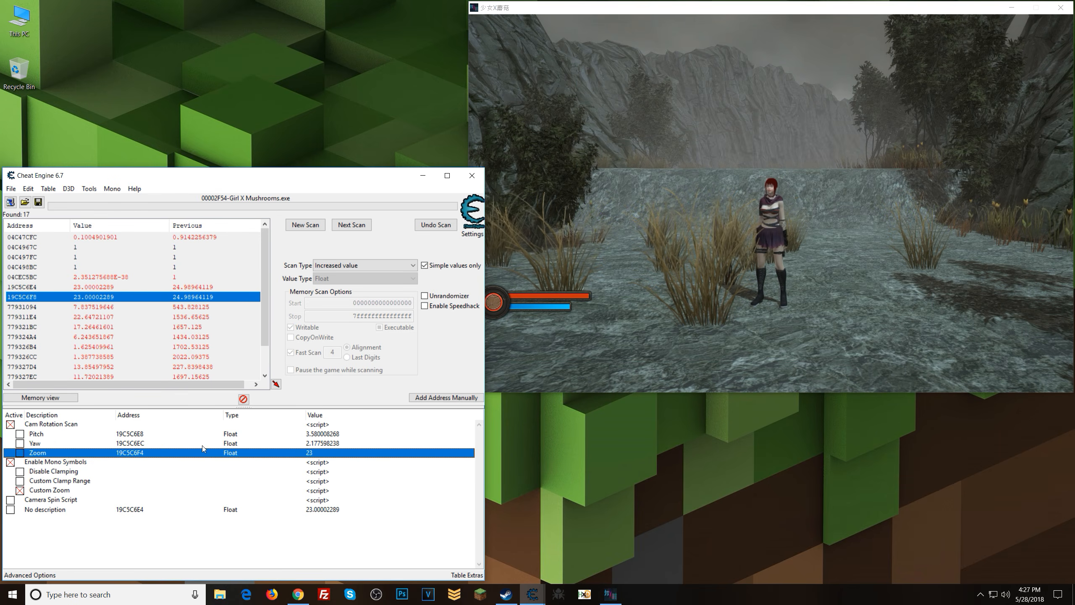